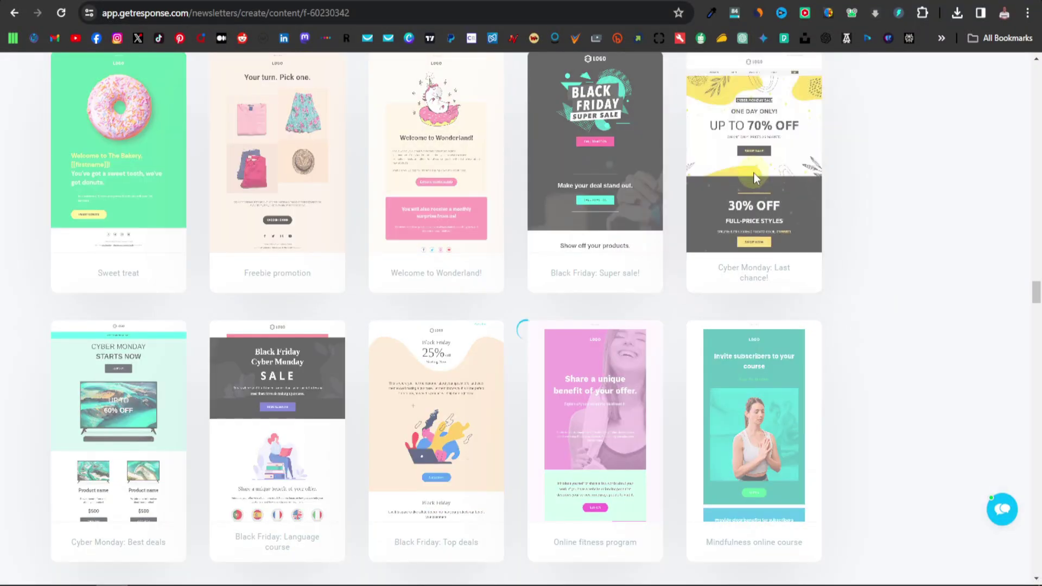
Open the Cyber Monday template in the email editor and select its header logo.
{"action": "left_click", "coordinate": [753, 173]}
{"action": "left_click", "coordinate": [376, 119]}
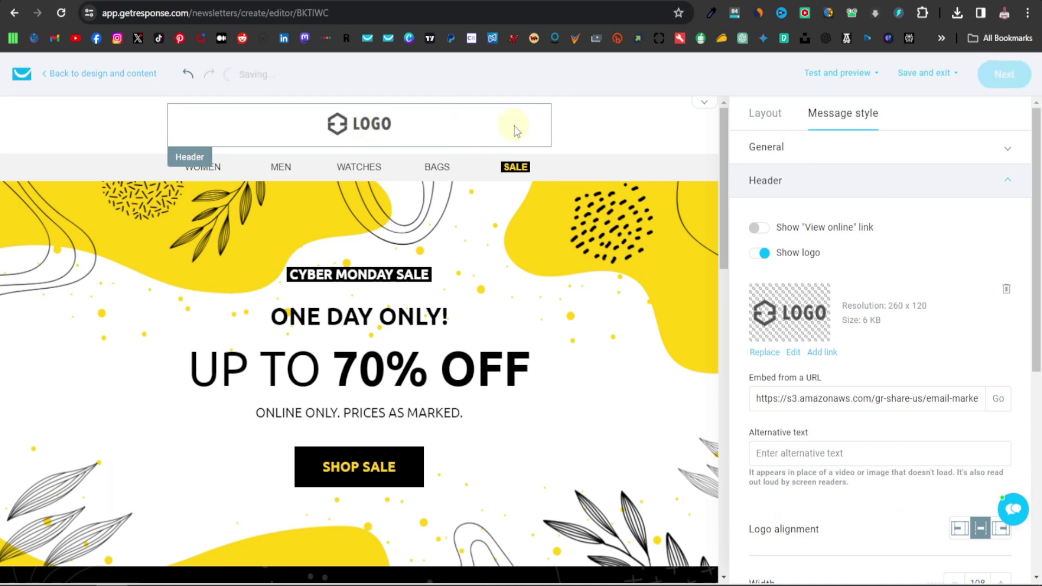
{"action": "scroll", "coordinate": [310, 278], "scroll_direction": "down", "scroll_amount": 7}
{"action": "scroll", "coordinate": [310, 278], "scroll_direction": "up", "scroll_amount": 7}
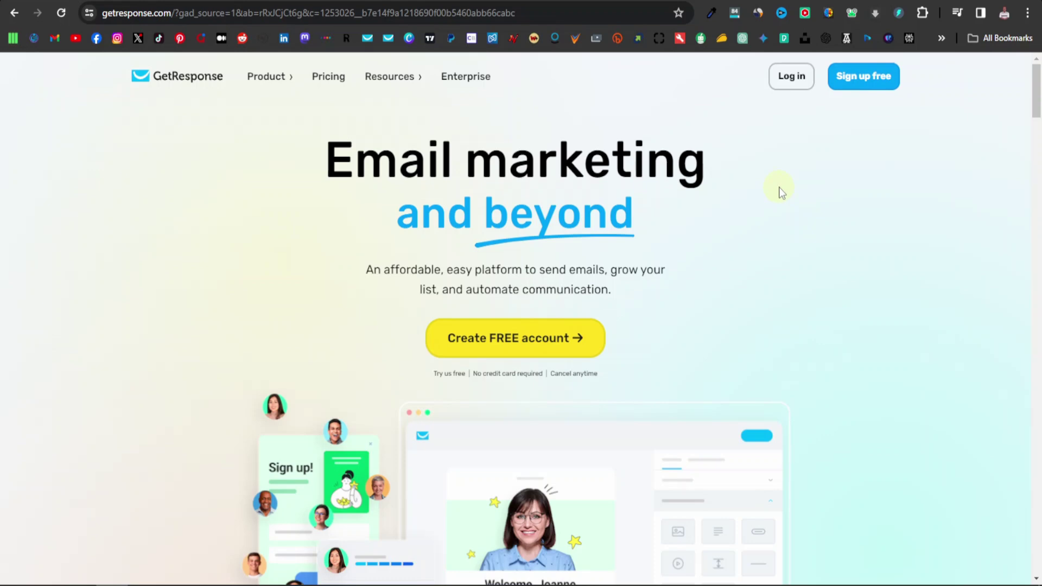
{"action": "scroll", "coordinate": [782, 190], "scroll_direction": "down", "scroll_amount": 5}
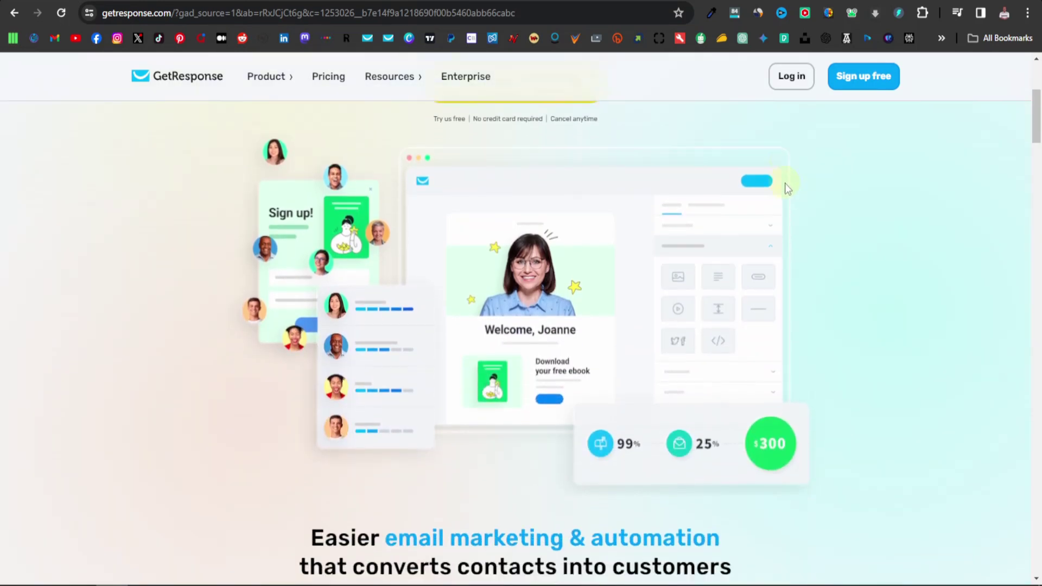
{"action": "scroll", "coordinate": [785, 183], "scroll_direction": "down", "scroll_amount": 8}
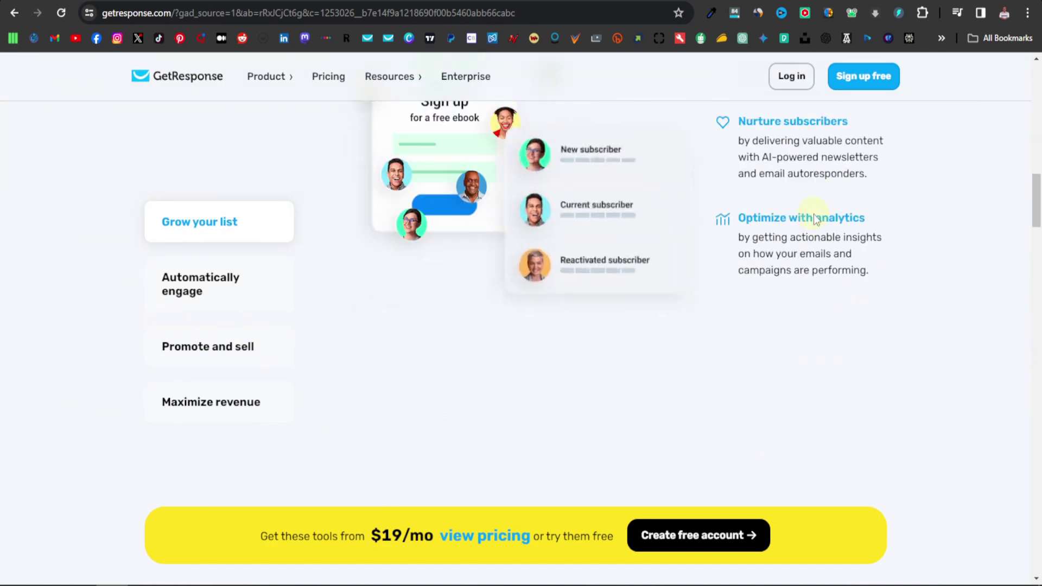
{"action": "scroll", "coordinate": [813, 214], "scroll_direction": "down", "scroll_amount": 6}
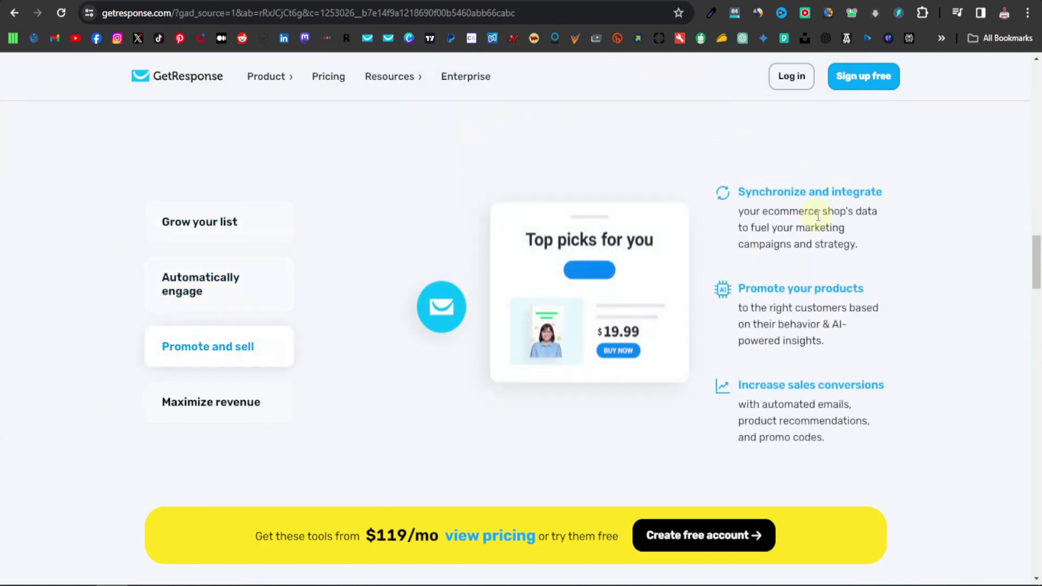
{"action": "scroll", "coordinate": [818, 216], "scroll_direction": "down", "scroll_amount": 3}
{"action": "scroll", "coordinate": [818, 217], "scroll_direction": "up", "scroll_amount": 5}
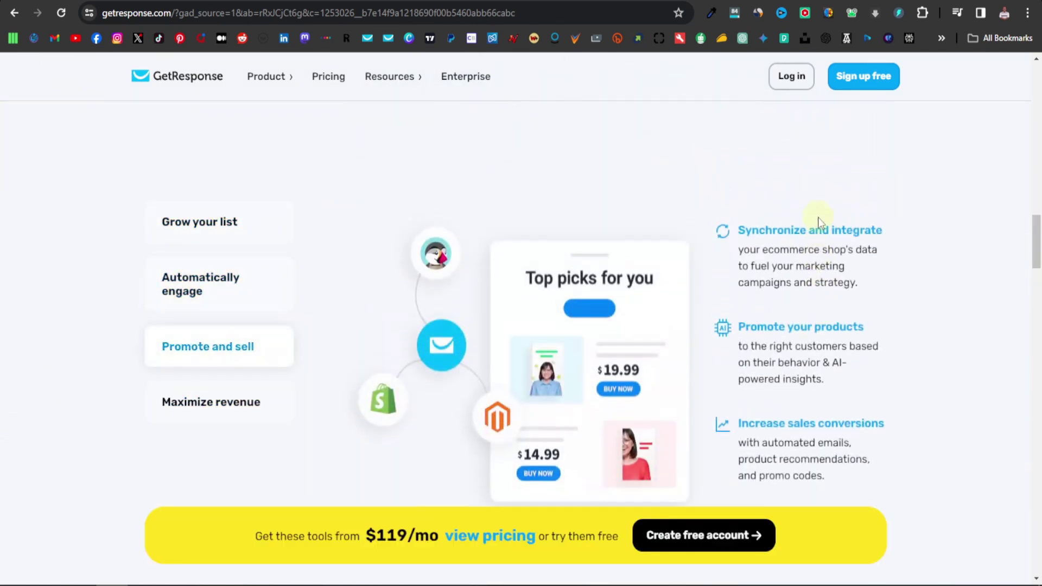
{"action": "scroll", "coordinate": [818, 217], "scroll_direction": "up", "scroll_amount": 8}
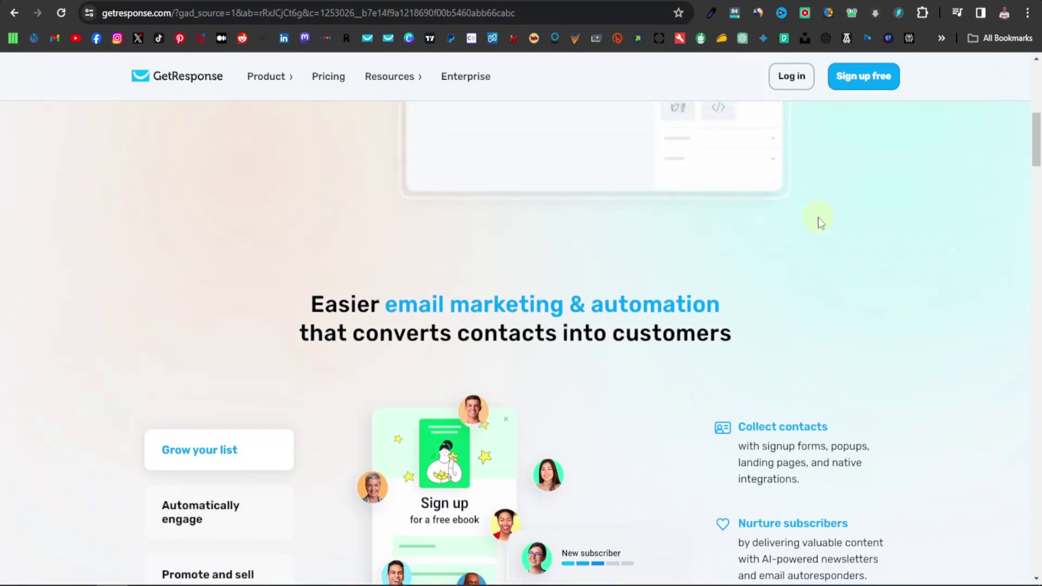
{"action": "scroll", "coordinate": [819, 217], "scroll_direction": "up", "scroll_amount": 10}
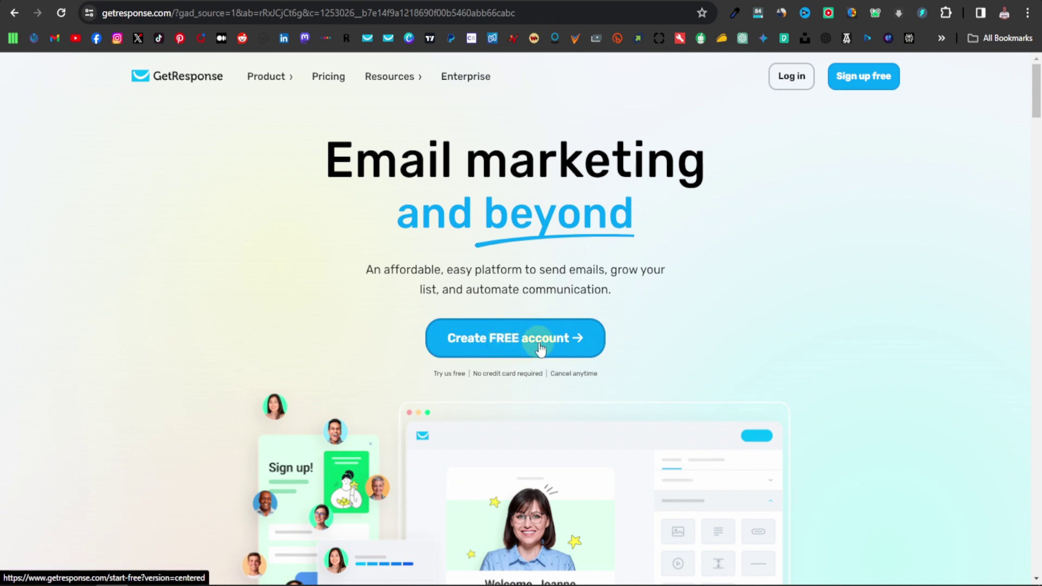
Start signing up for a free GetResponse account.
{"action": "left_click", "coordinate": [513, 348]}
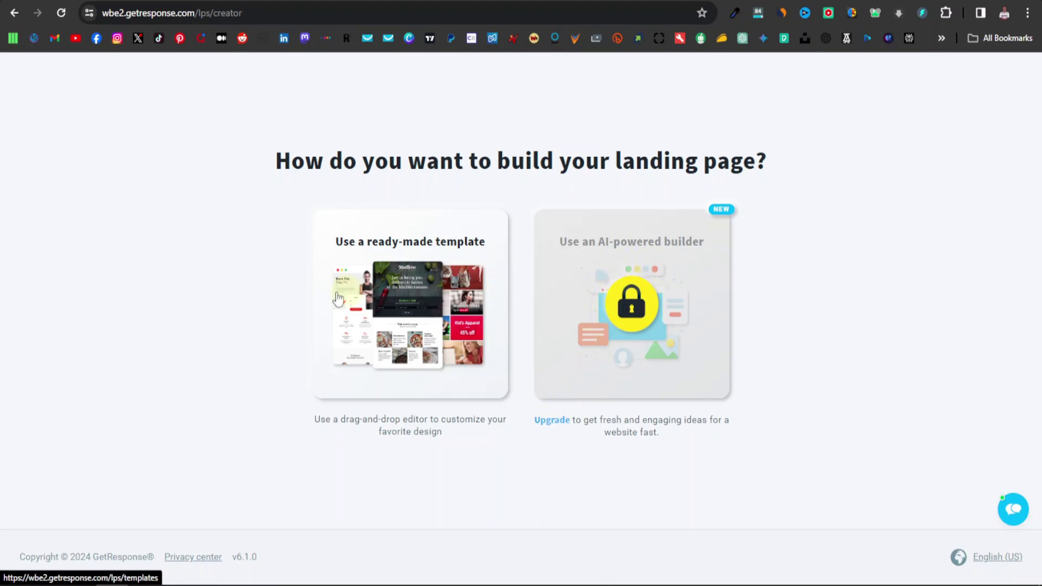
Choose a ready-made template and browse the gallery down to Predesigned #065.
{"action": "left_click", "coordinate": [440, 312]}
{"action": "scroll", "coordinate": [240, 334], "scroll_direction": "down", "scroll_amount": 3}
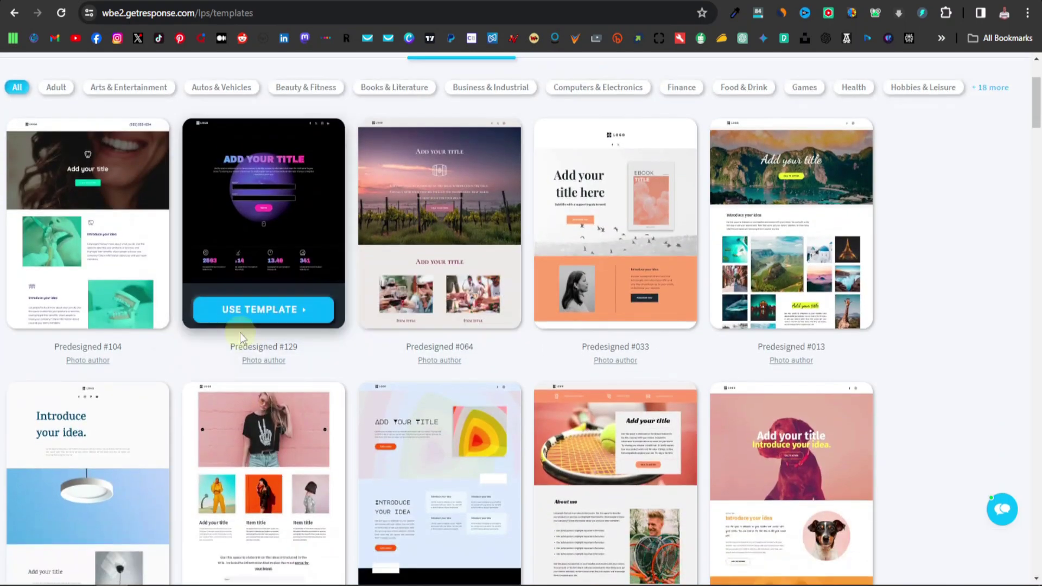
{"action": "scroll", "coordinate": [416, 334], "scroll_direction": "down", "scroll_amount": 10}
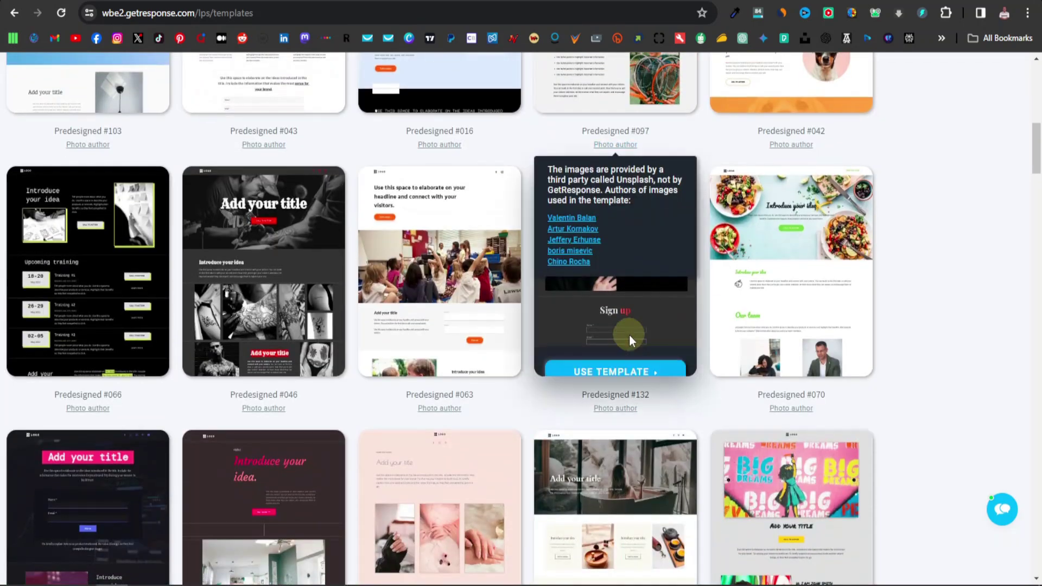
{"action": "scroll", "coordinate": [287, 327], "scroll_direction": "down", "scroll_amount": 8}
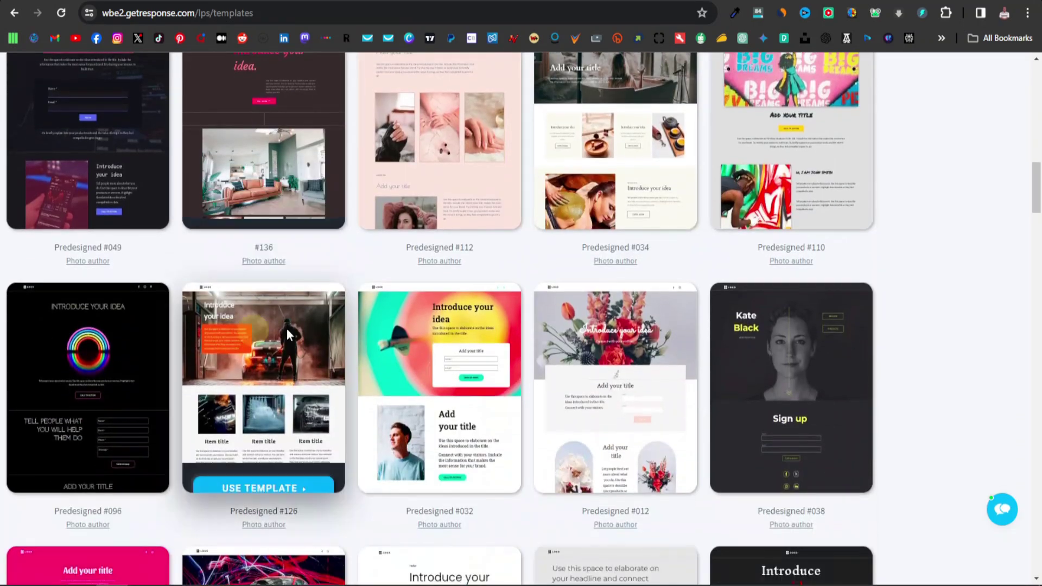
{"action": "scroll", "coordinate": [354, 331], "scroll_direction": "down", "scroll_amount": 8}
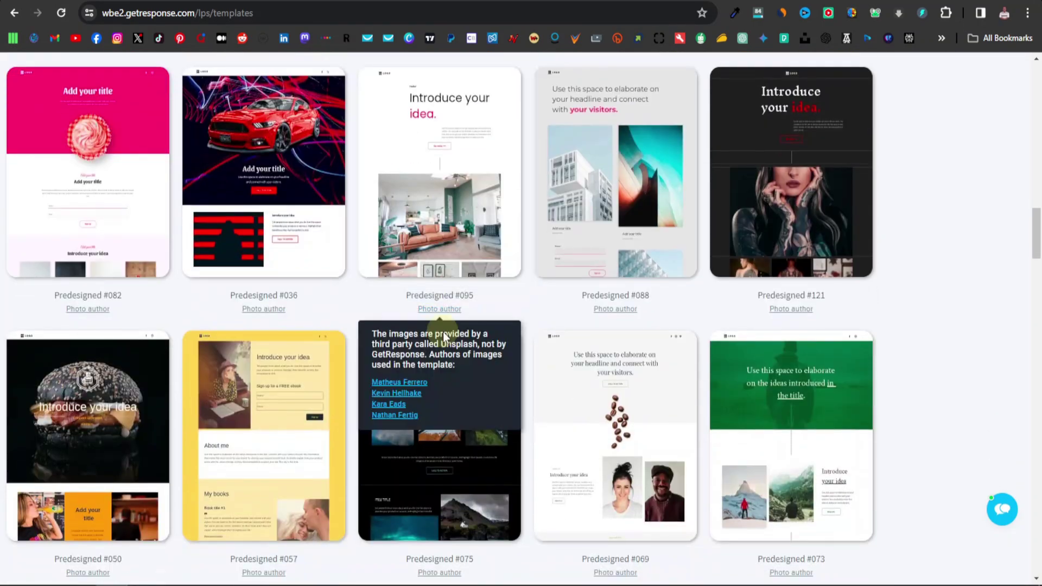
{"action": "scroll", "coordinate": [443, 331], "scroll_direction": "down", "scroll_amount": 8}
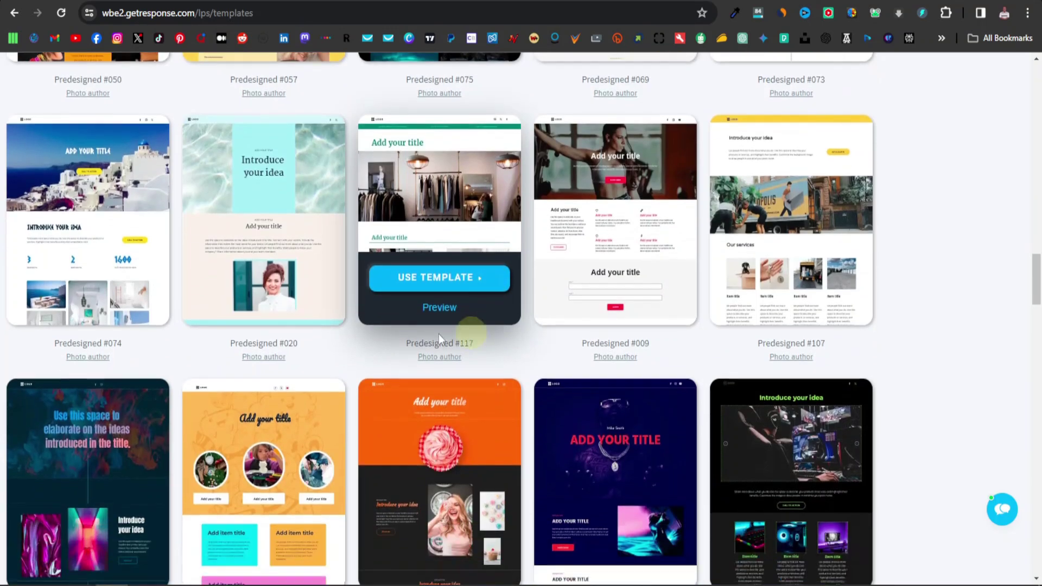
{"action": "scroll", "coordinate": [284, 339], "scroll_direction": "down", "scroll_amount": 10}
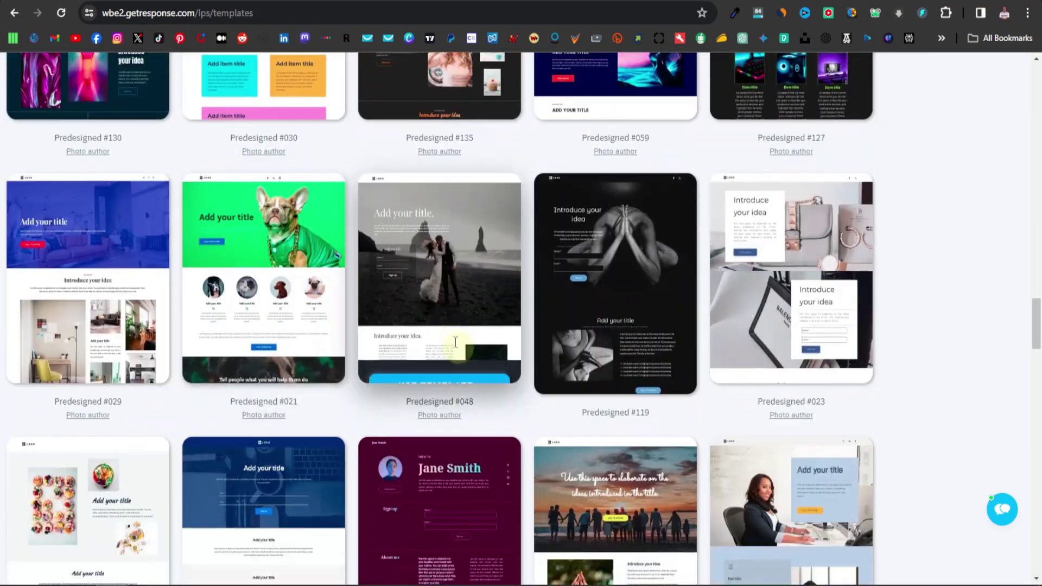
{"action": "scroll", "coordinate": [509, 350], "scroll_direction": "down", "scroll_amount": 4}
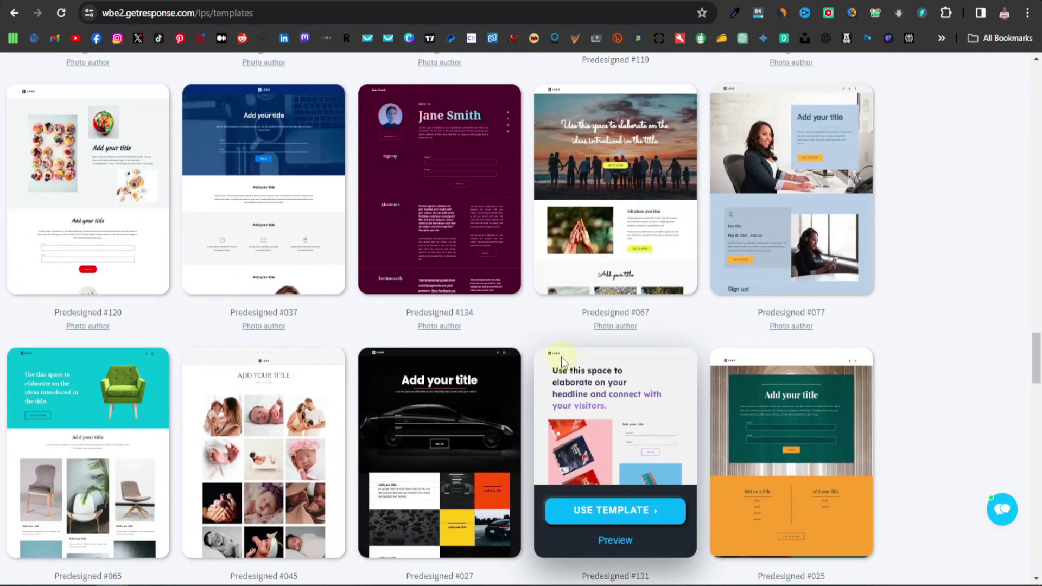
{"action": "scroll", "coordinate": [560, 361], "scroll_direction": "down", "scroll_amount": 2}
{"action": "scroll", "coordinate": [562, 356], "scroll_direction": "down", "scroll_amount": 1}
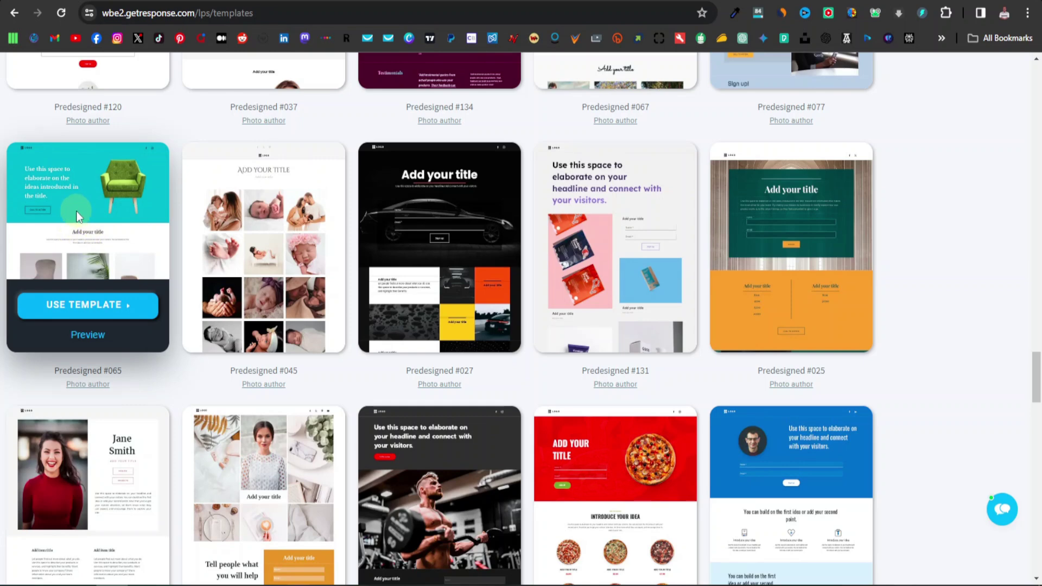
Preview the turquoise chair template through its sign-up form, then use it for a new landing page.
{"action": "left_click", "coordinate": [89, 335]}
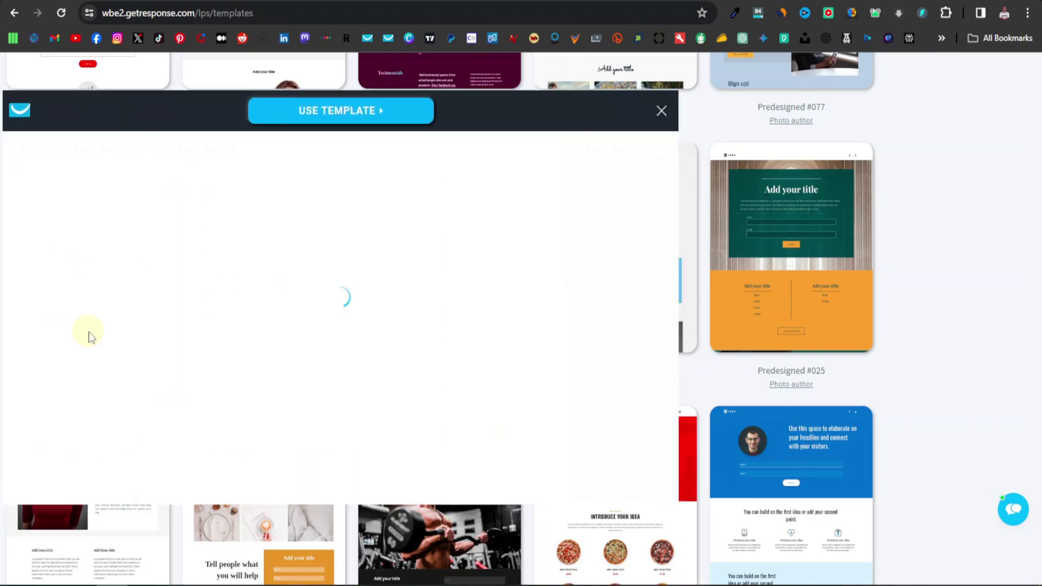
{"action": "scroll", "coordinate": [459, 384], "scroll_direction": "down", "scroll_amount": 5}
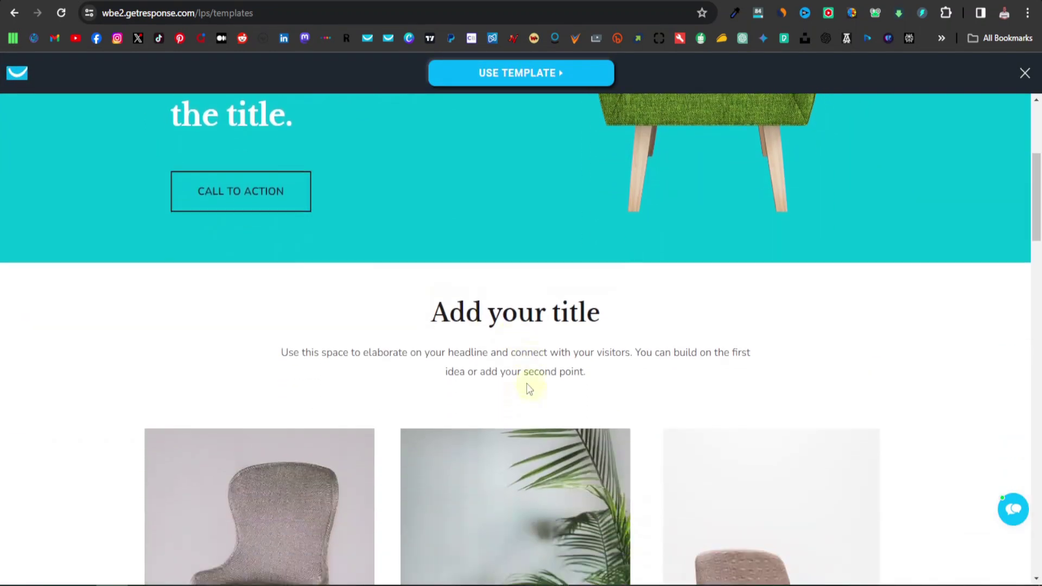
{"action": "scroll", "coordinate": [529, 388], "scroll_direction": "down", "scroll_amount": 12}
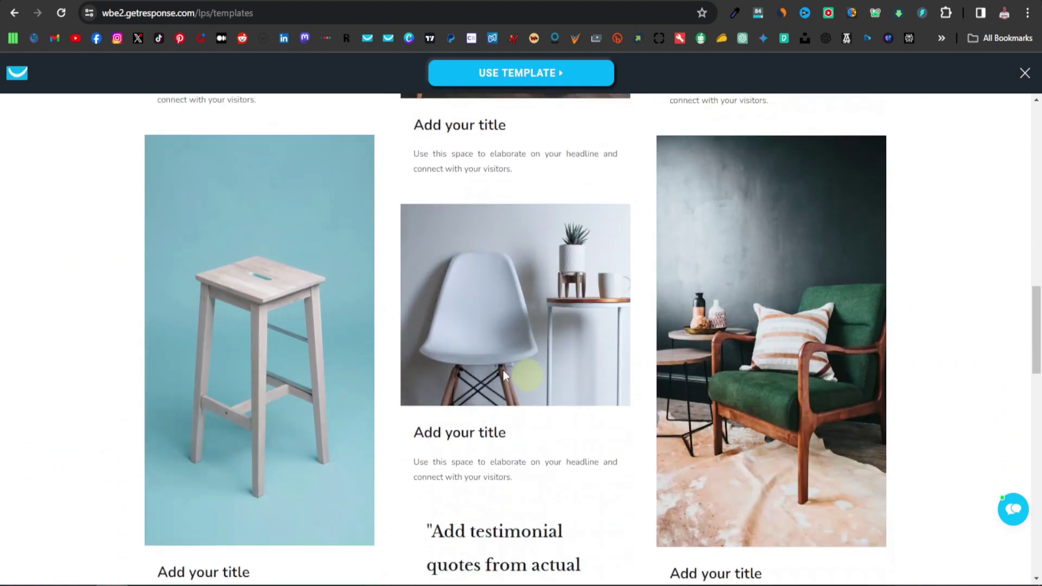
{"action": "scroll", "coordinate": [503, 375], "scroll_direction": "down", "scroll_amount": 12}
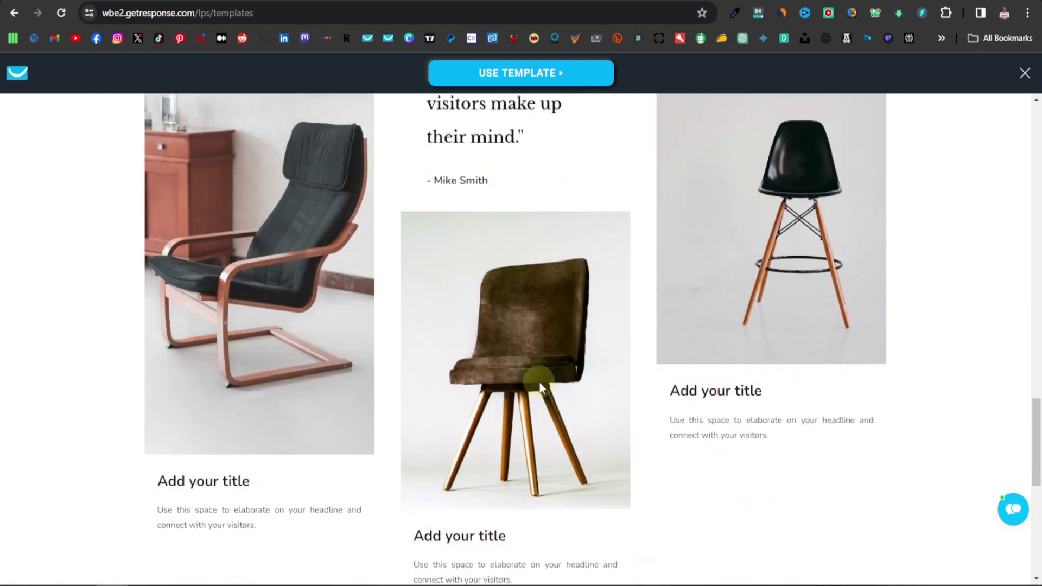
{"action": "scroll", "coordinate": [539, 382], "scroll_direction": "down", "scroll_amount": 9}
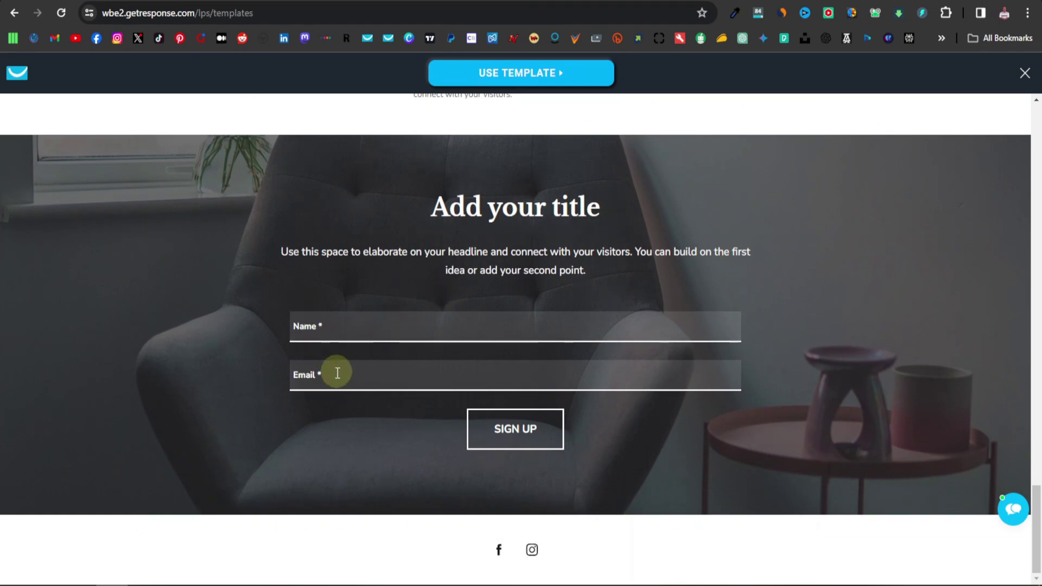
{"action": "scroll", "coordinate": [509, 418], "scroll_direction": "up", "scroll_amount": 15}
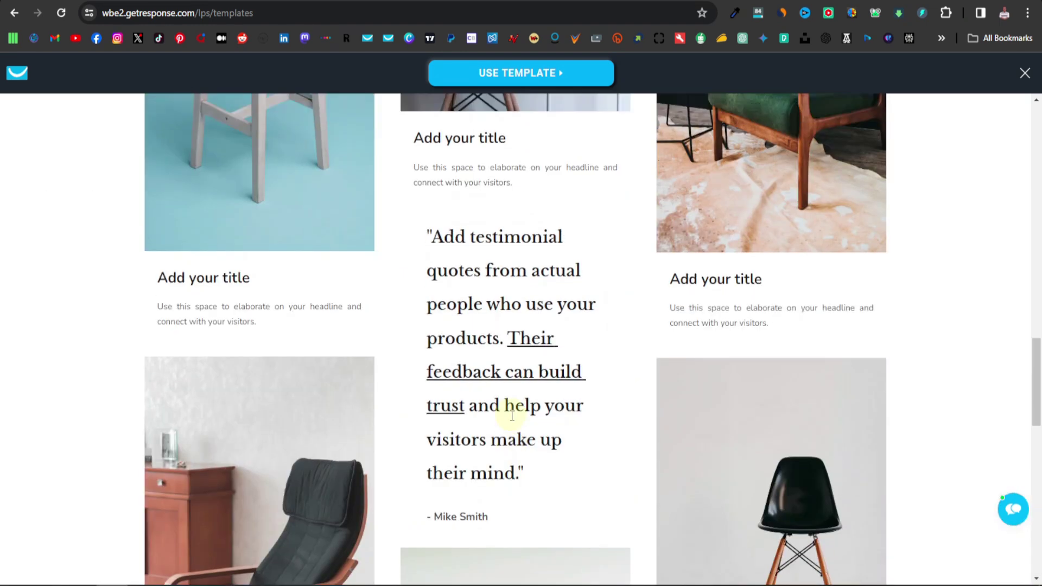
{"action": "scroll", "coordinate": [512, 416], "scroll_direction": "up", "scroll_amount": 15}
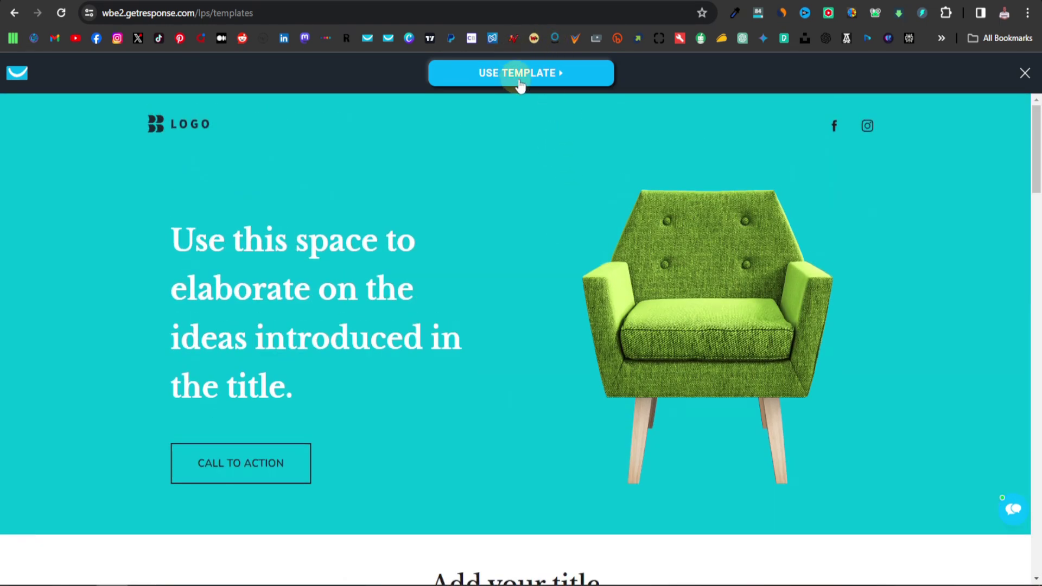
{"action": "left_click", "coordinate": [520, 86]}
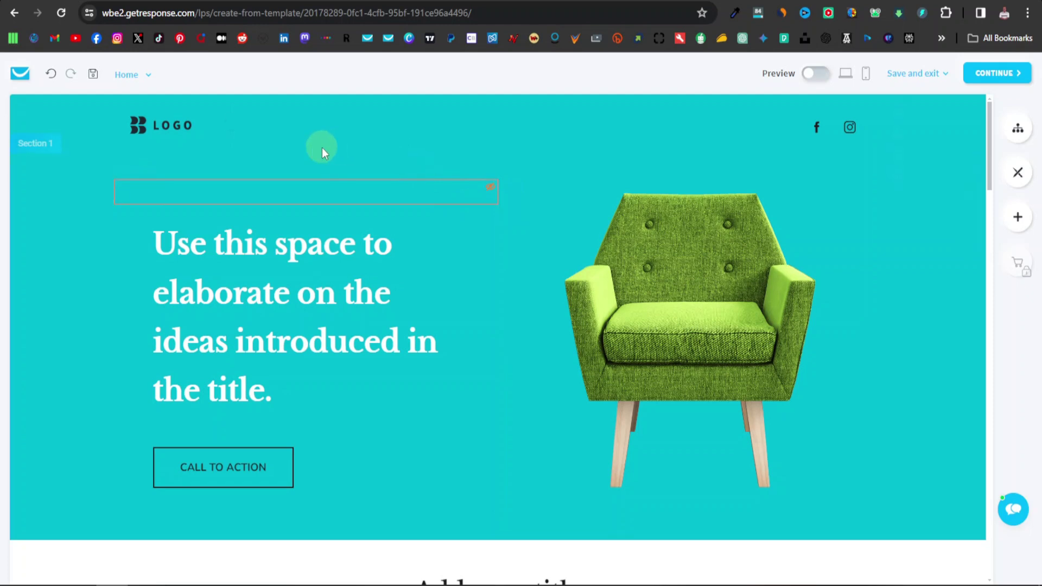
Remove the LOGO image from the header, then select the header blocks and main heading.
{"action": "left_click", "coordinate": [171, 124]}
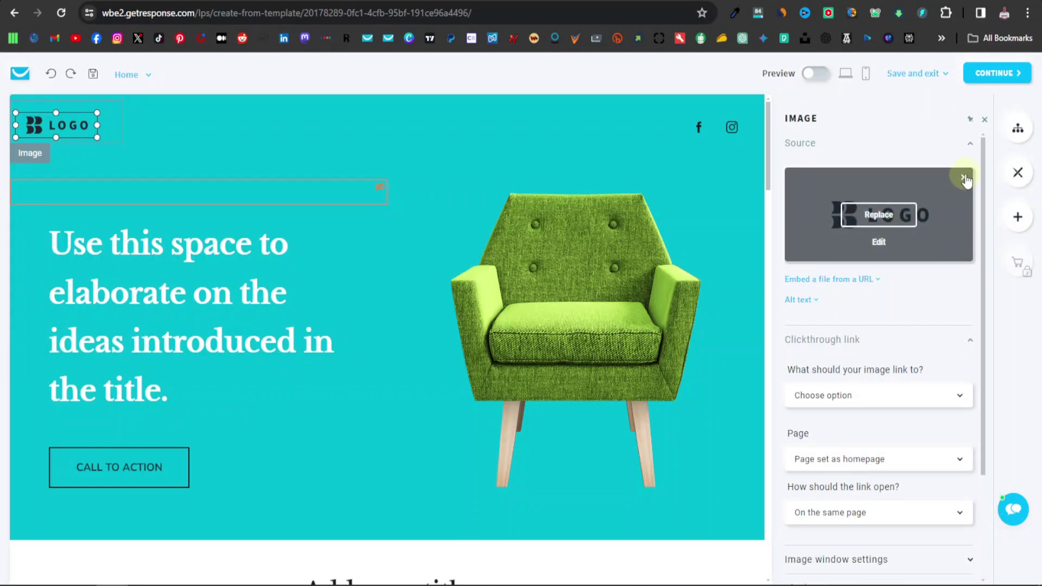
{"action": "left_click", "coordinate": [925, 127]}
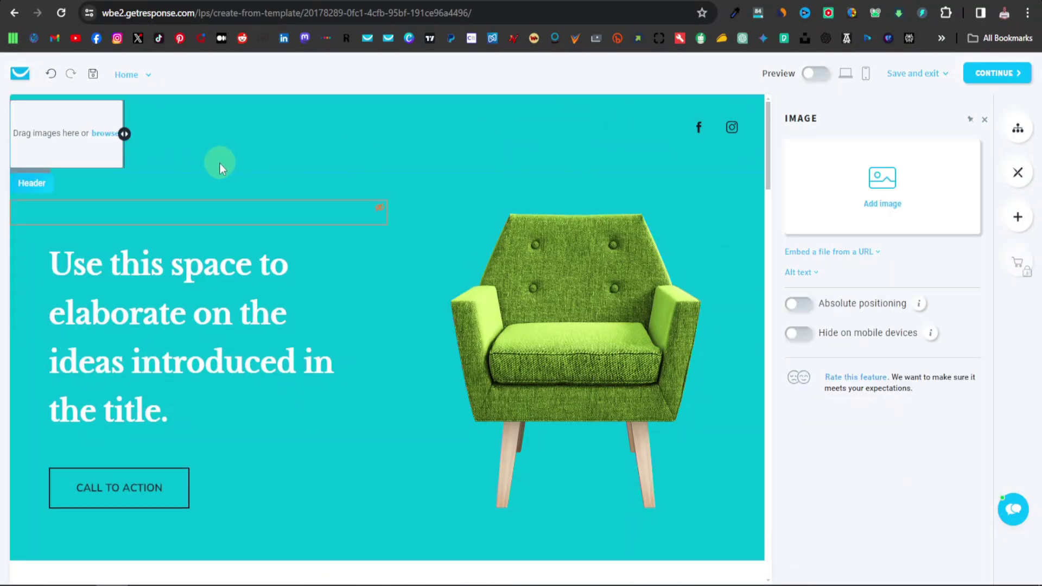
{"action": "left_click", "coordinate": [250, 138]}
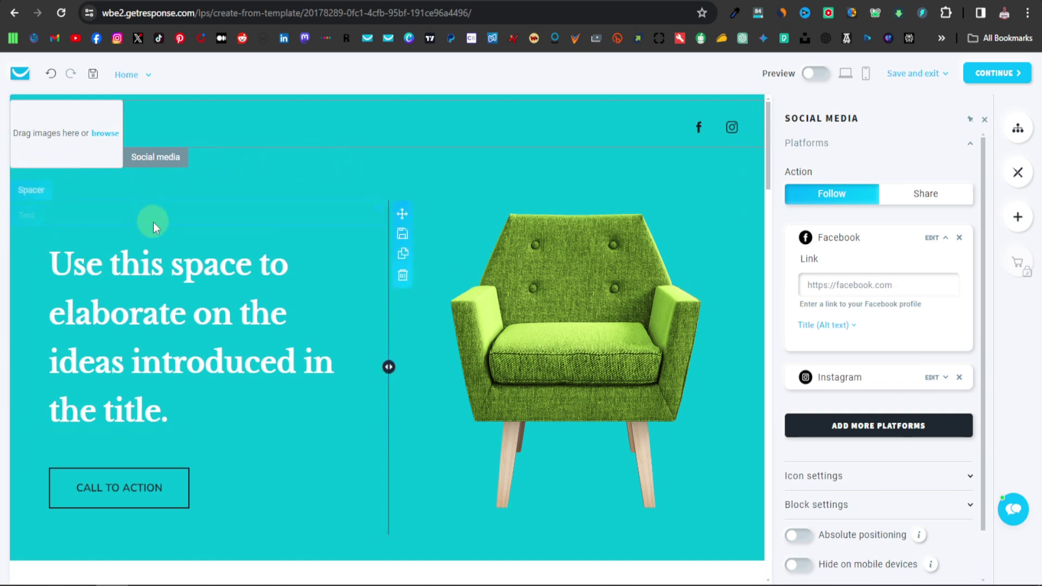
{"action": "left_click", "coordinate": [271, 199]}
{"action": "left_click", "coordinate": [220, 170]}
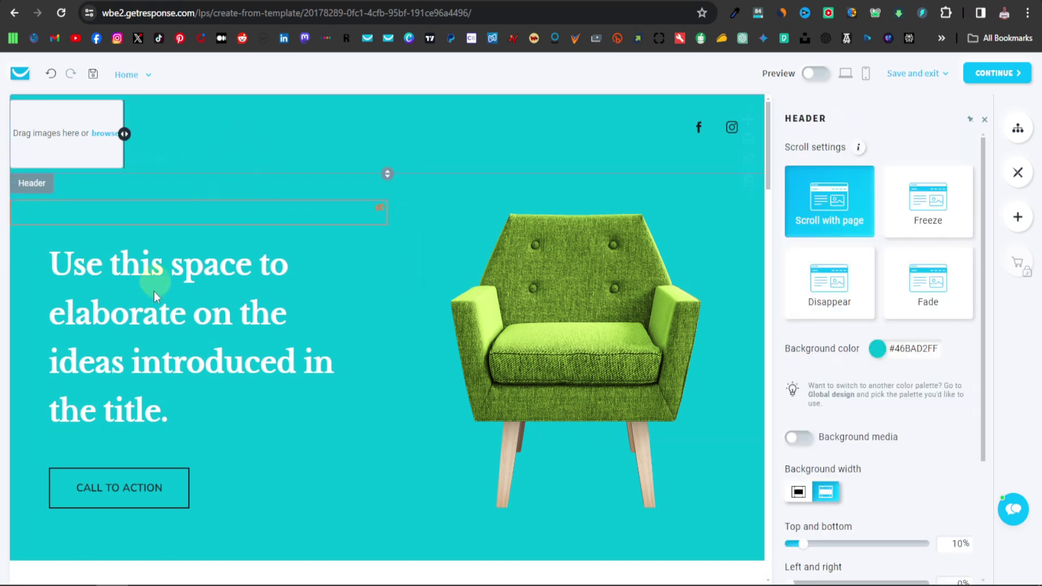
{"action": "left_click", "coordinate": [181, 283]}
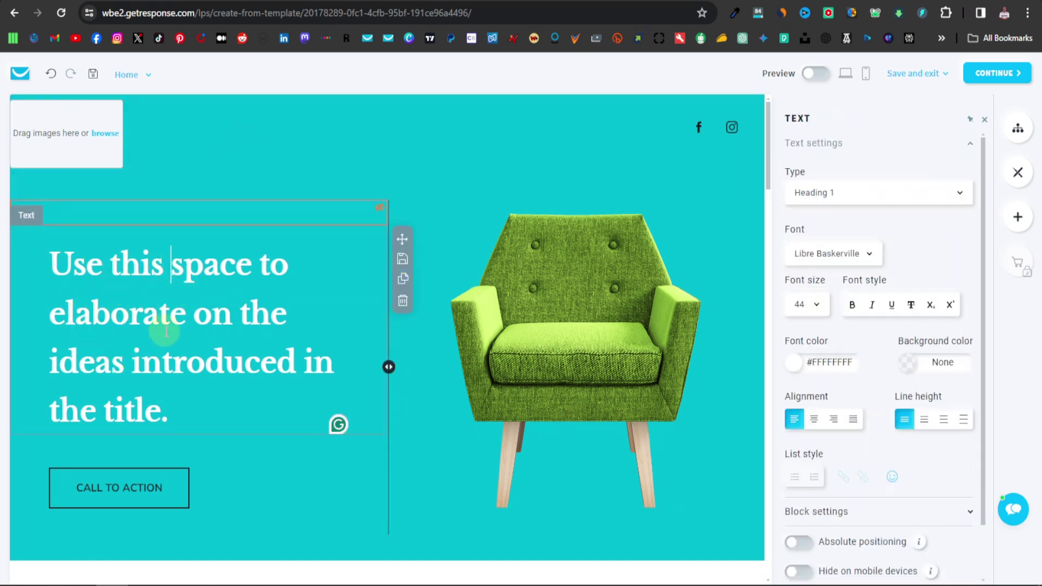
Change the hero heading to 'High quality seats made from the best materials'.
{"action": "triple_click", "coordinate": [147, 325]}
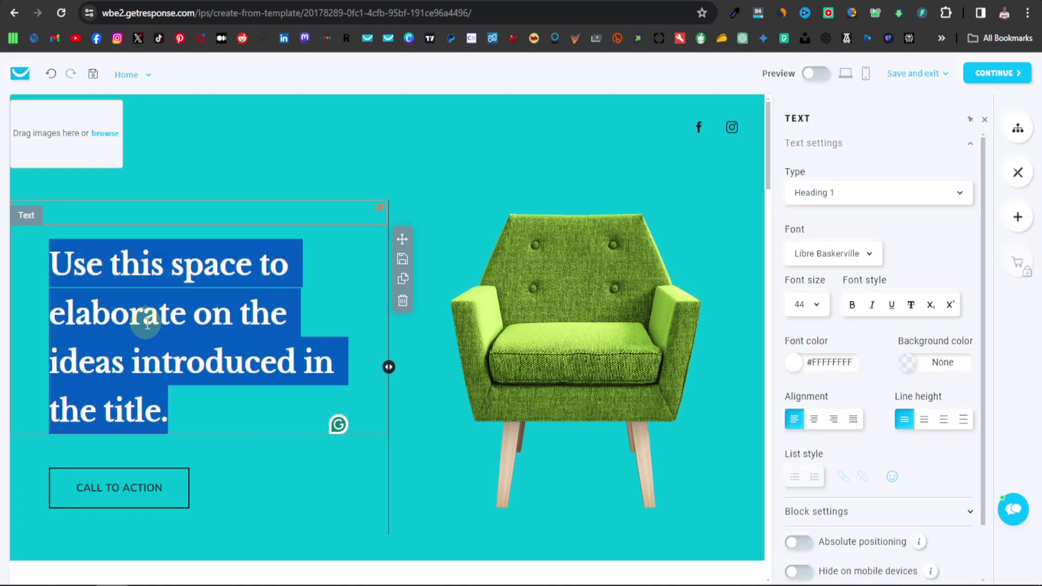
{"action": "type", "text": "High quali"}
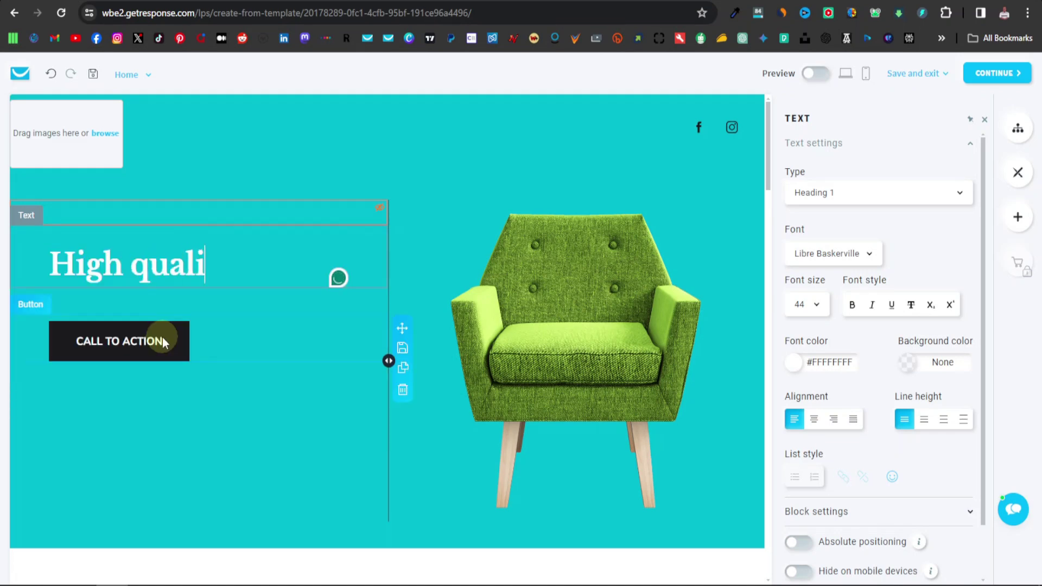
{"action": "type", "text": "ty seats m"}
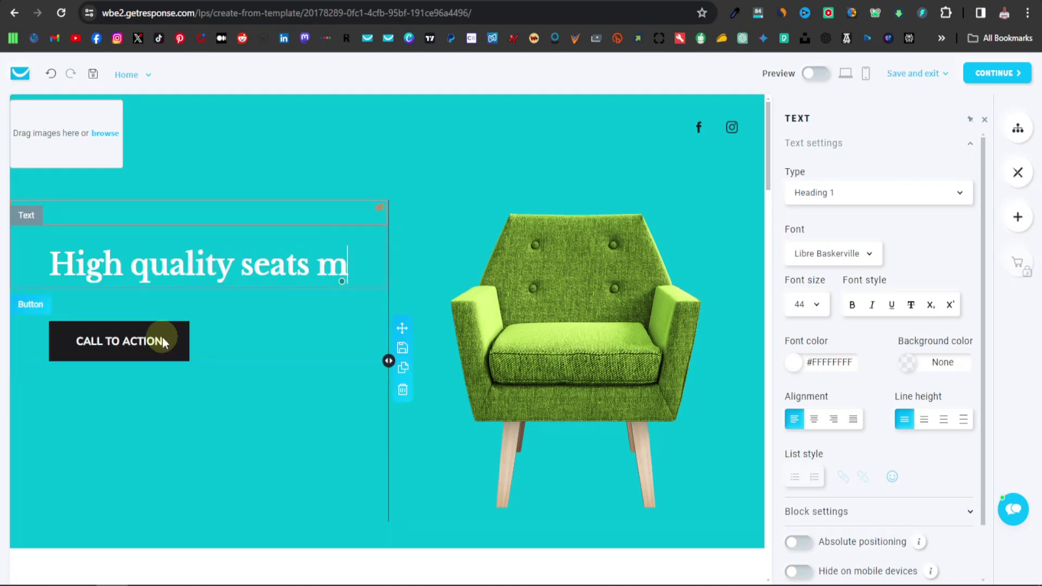
{"action": "type", "text": "ade from the best m"}
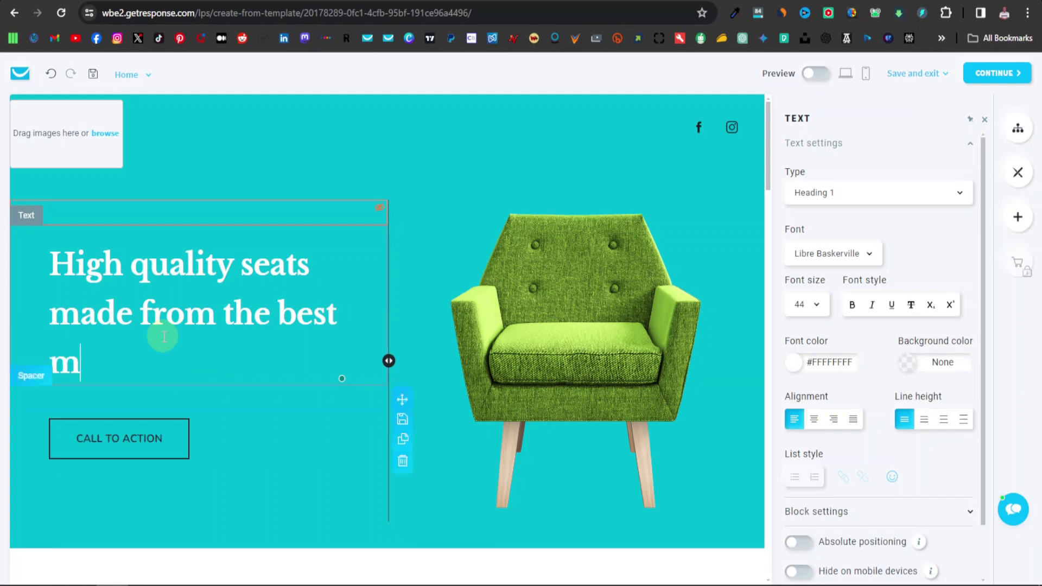
{"action": "type", "text": "aterials"}
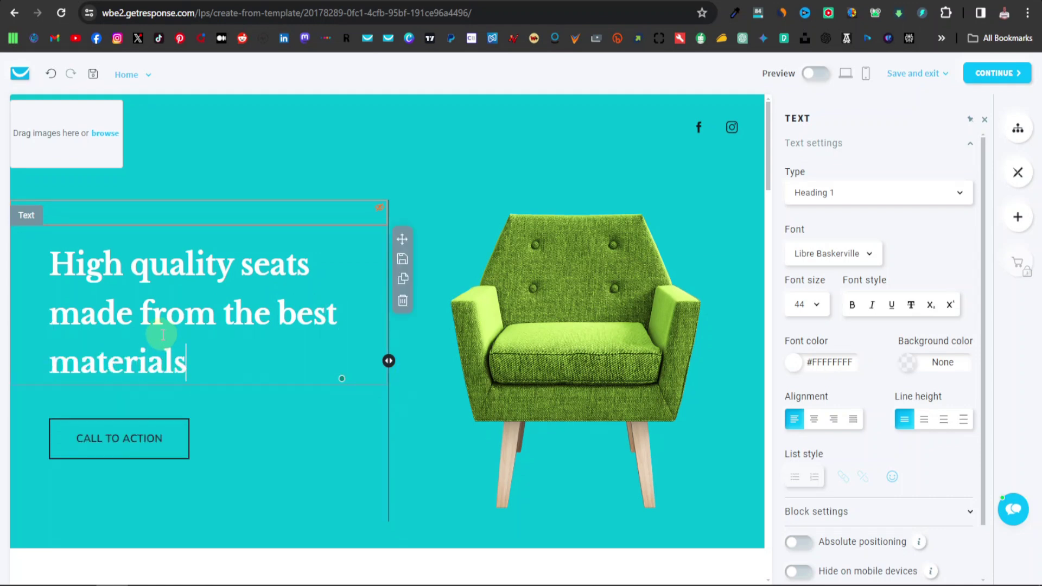
{"action": "left_click", "coordinate": [116, 441]}
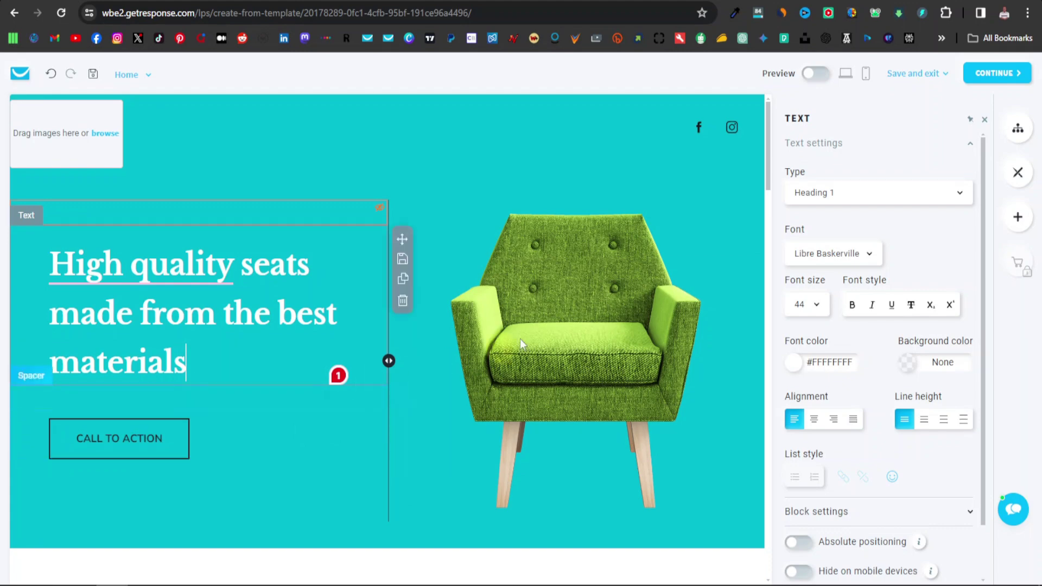
Open the CALL TO ACTION button settings, keep the external website link type, and focus the URL field.
{"action": "left_click", "coordinate": [156, 440]}
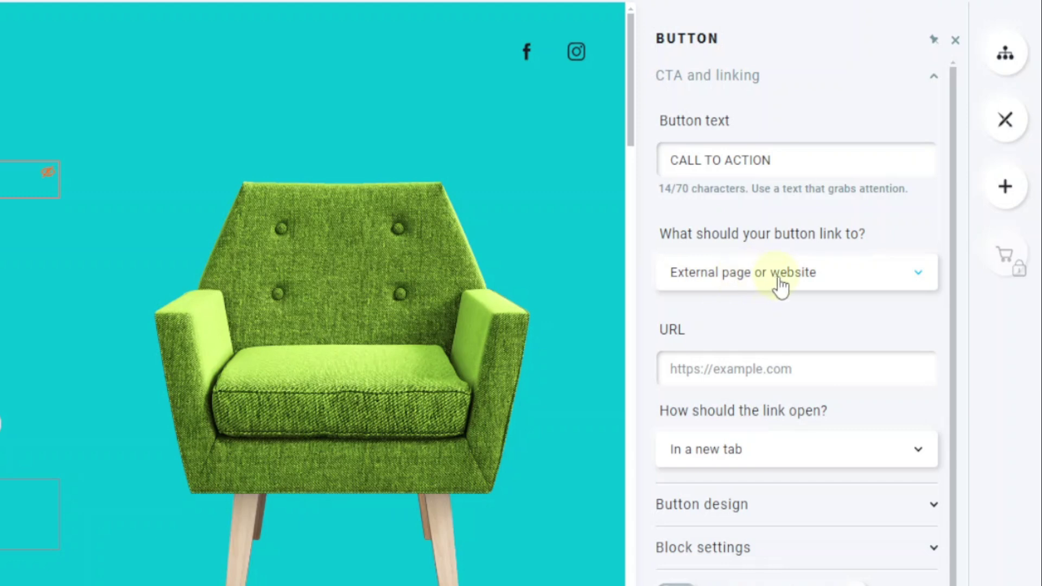
{"action": "left_click", "coordinate": [783, 285]}
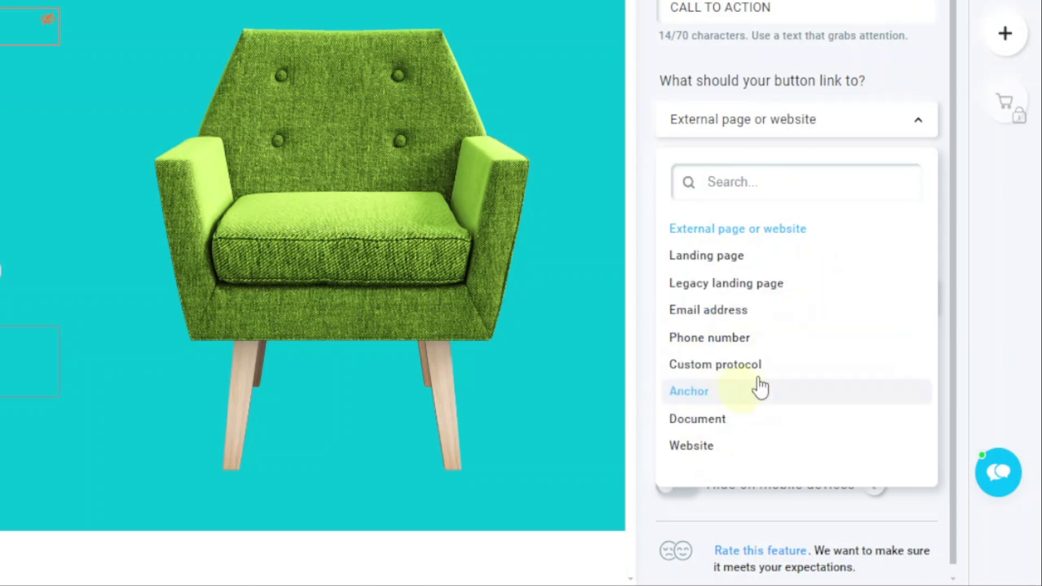
{"action": "left_click", "coordinate": [657, 153]}
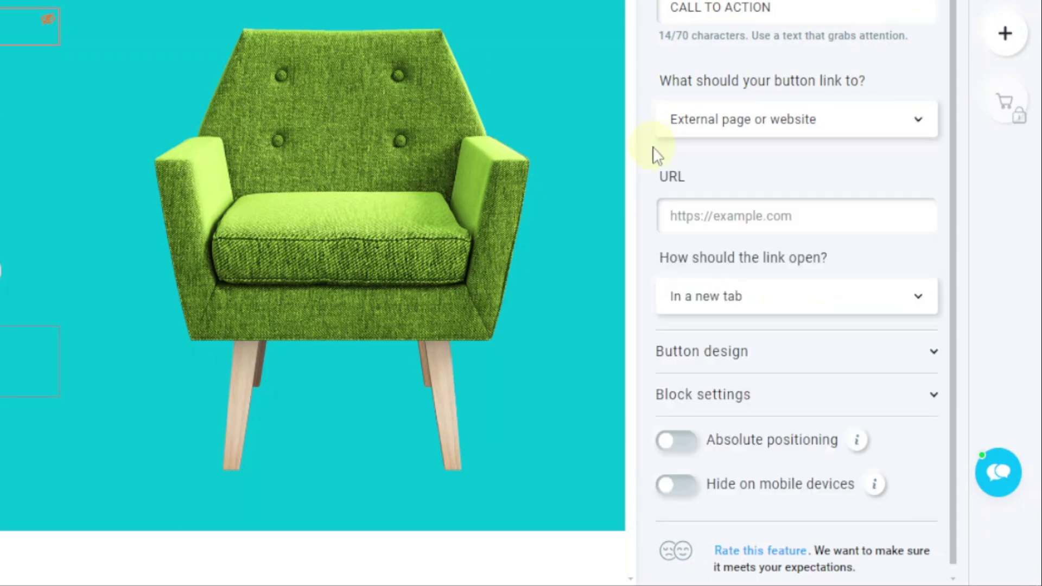
{"action": "left_click", "coordinate": [718, 209]}
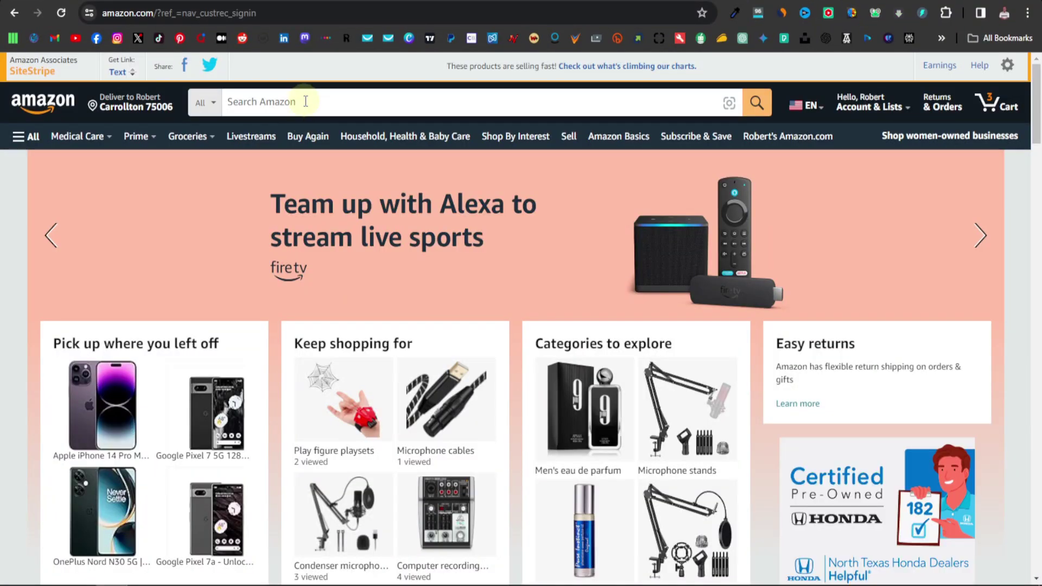
Search Amazon for 'seats' and scroll through the results.
{"action": "left_click", "coordinate": [304, 102]}
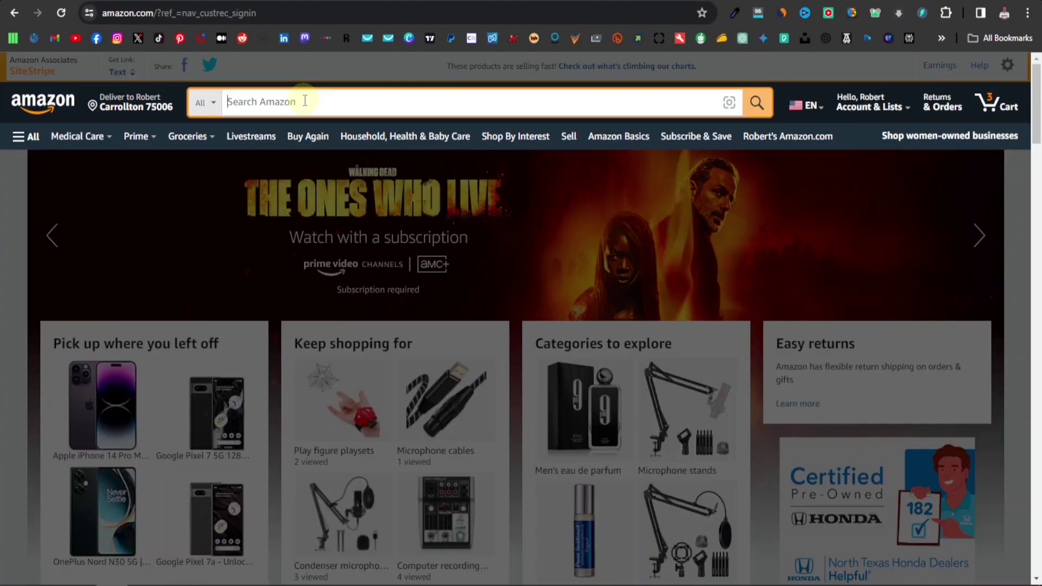
{"action": "type", "text": "seat"}
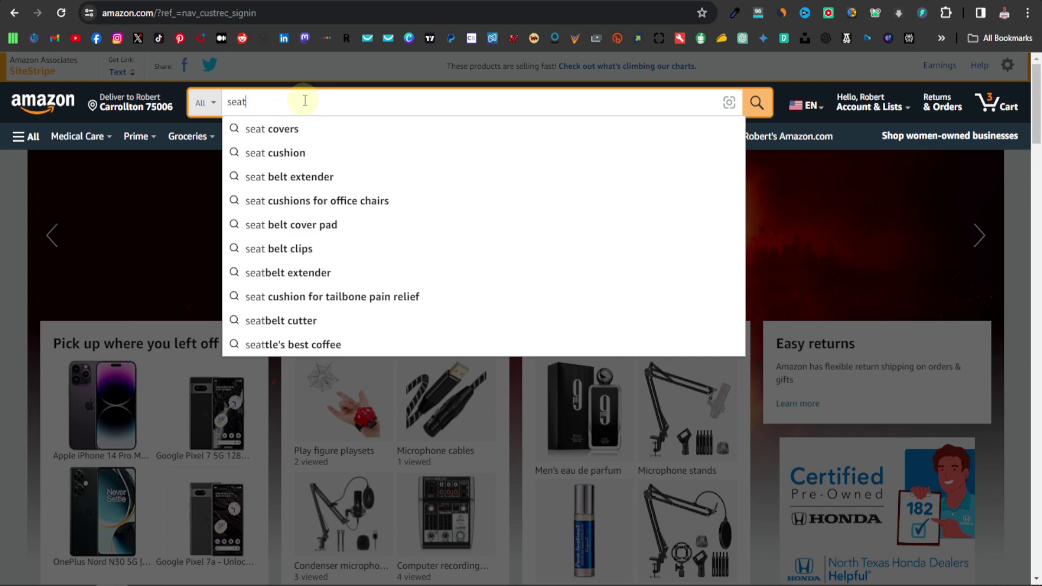
{"action": "type", "text": "s"}
{"action": "key", "text": "Return"}
{"action": "scroll", "coordinate": [407, 263], "scroll_direction": "down", "scroll_amount": 8}
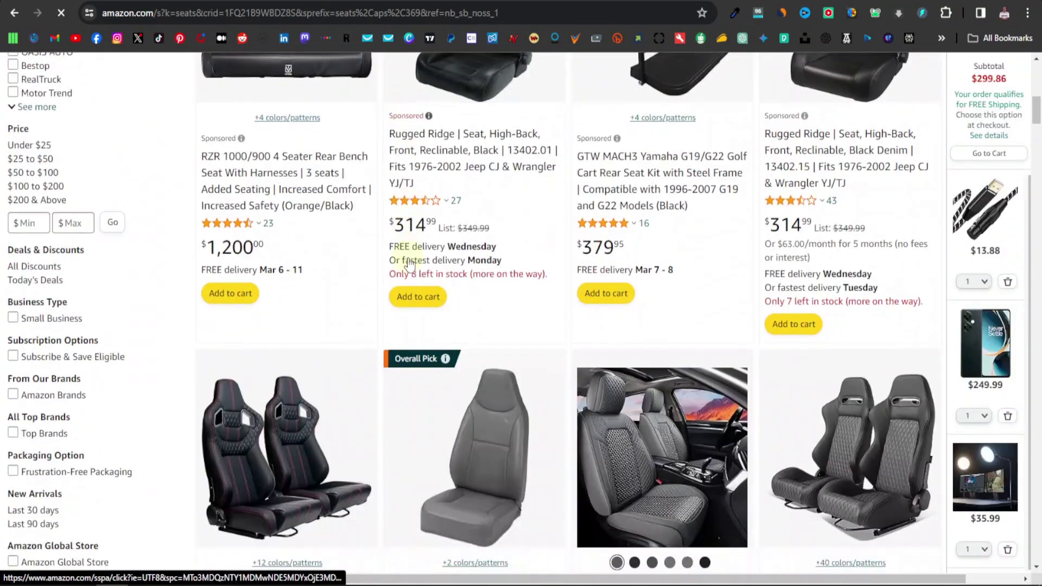
{"action": "scroll", "coordinate": [409, 265], "scroll_direction": "down", "scroll_amount": 15}
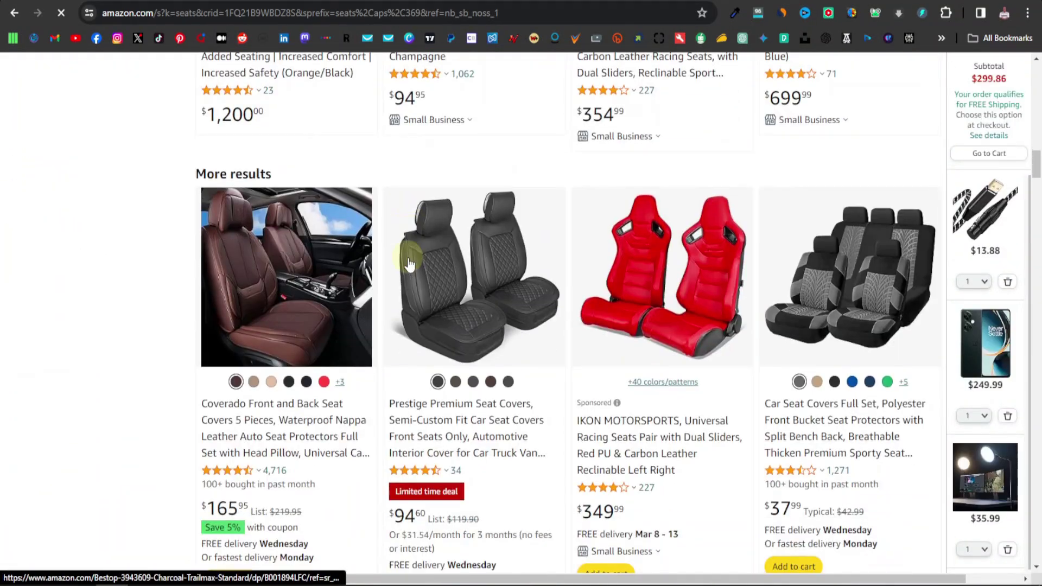
{"action": "scroll", "coordinate": [409, 258], "scroll_direction": "down", "scroll_amount": 9}
{"action": "scroll", "coordinate": [412, 261], "scroll_direction": "down", "scroll_amount": 10}
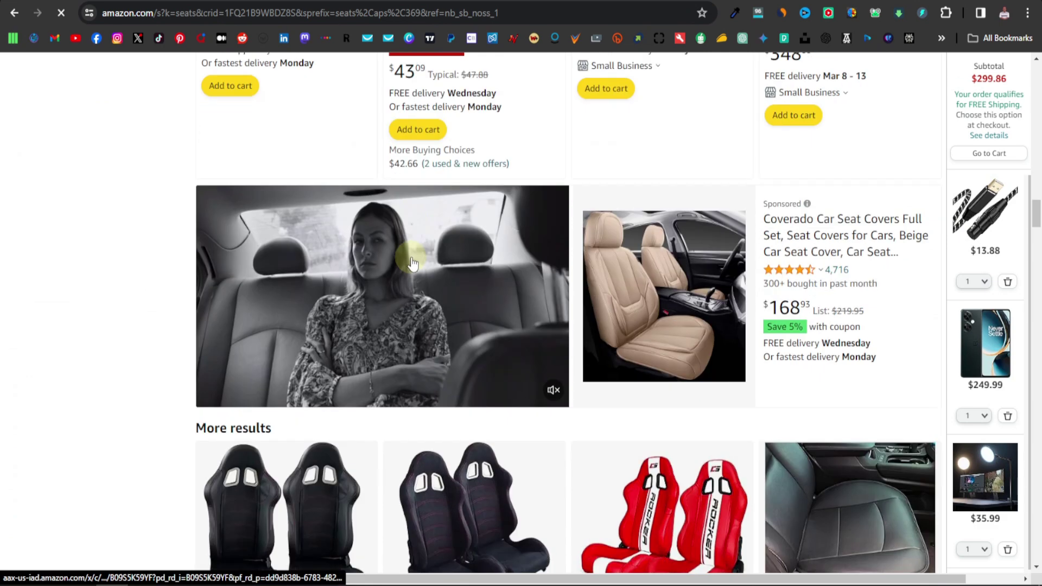
{"action": "scroll", "coordinate": [413, 264], "scroll_direction": "up", "scroll_amount": 20}
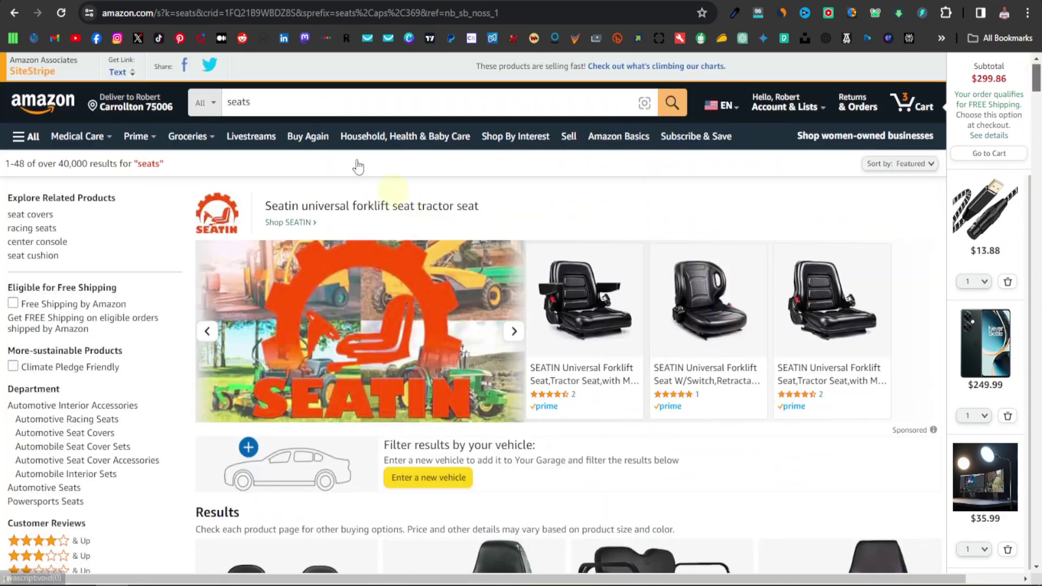
Search for 'chairs living room' and open the Yaheetech Modern Armchair listing.
{"action": "double_click", "coordinate": [247, 101]}
{"action": "type", "text": "chairs living room"}
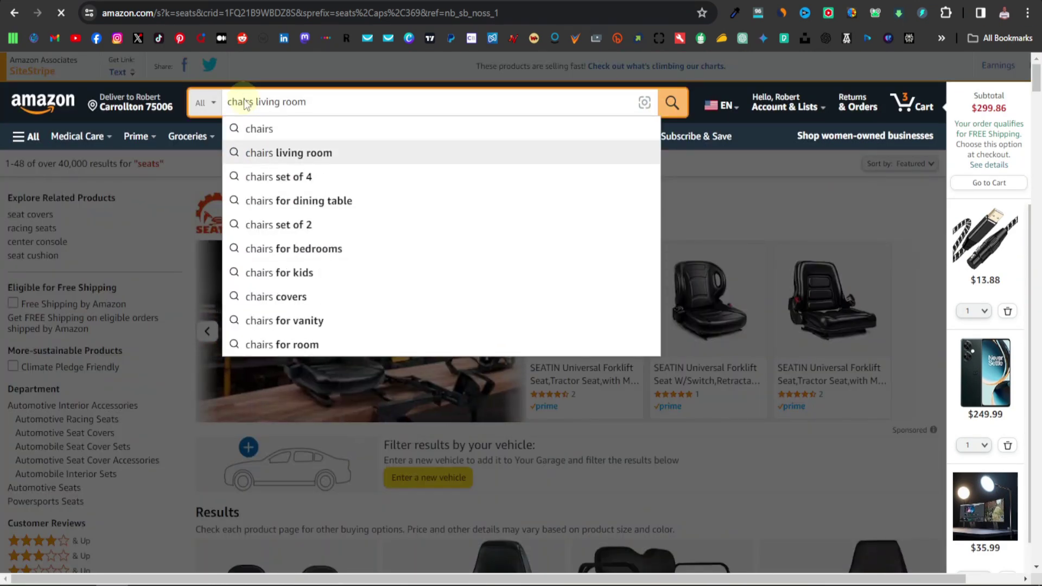
{"action": "key", "text": "Return"}
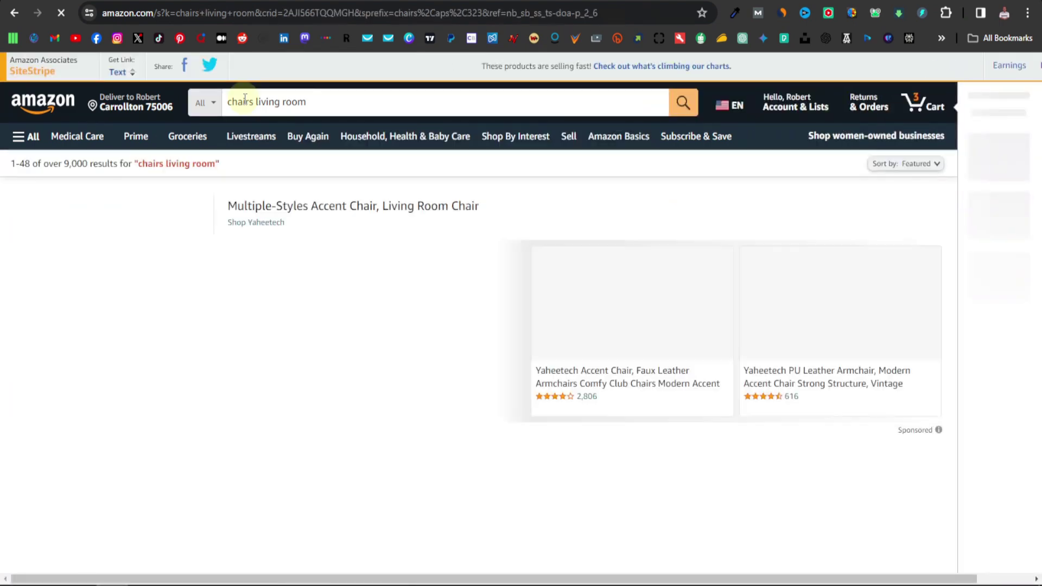
{"action": "scroll", "coordinate": [356, 348], "scroll_direction": "down", "scroll_amount": 10}
{"action": "scroll", "coordinate": [354, 341], "scroll_direction": "down", "scroll_amount": 5}
{"action": "scroll", "coordinate": [407, 334], "scroll_direction": "down", "scroll_amount": 3}
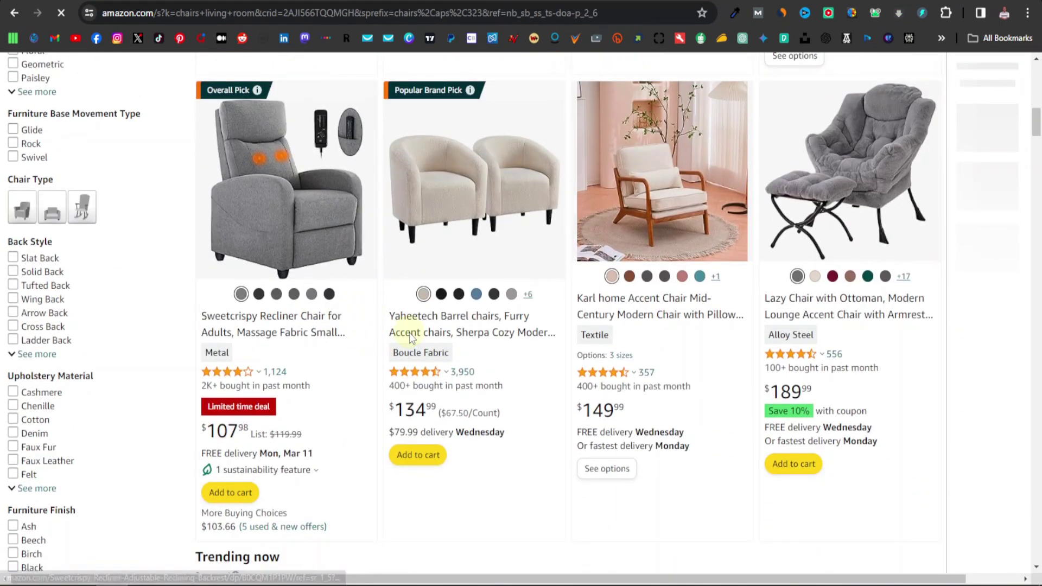
{"action": "scroll", "coordinate": [358, 282], "scroll_direction": "down", "scroll_amount": 5}
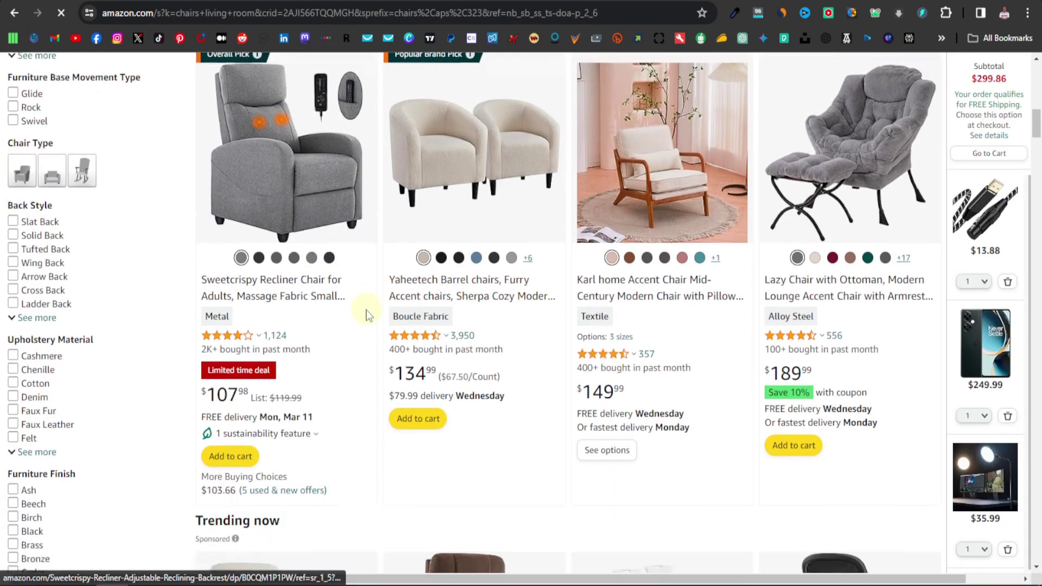
{"action": "scroll", "coordinate": [399, 318], "scroll_direction": "down", "scroll_amount": 18}
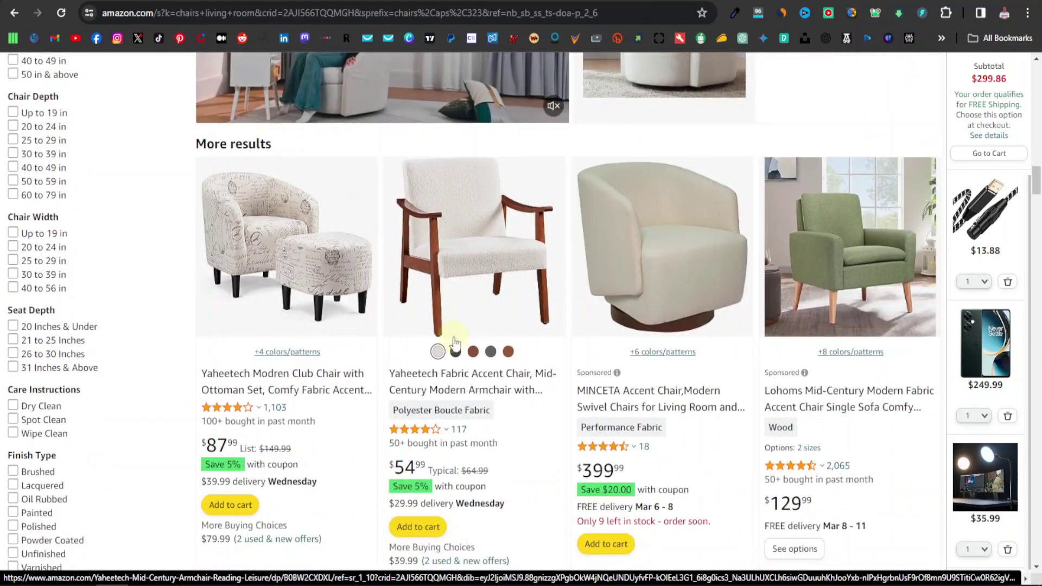
{"action": "scroll", "coordinate": [452, 341], "scroll_direction": "down", "scroll_amount": 14}
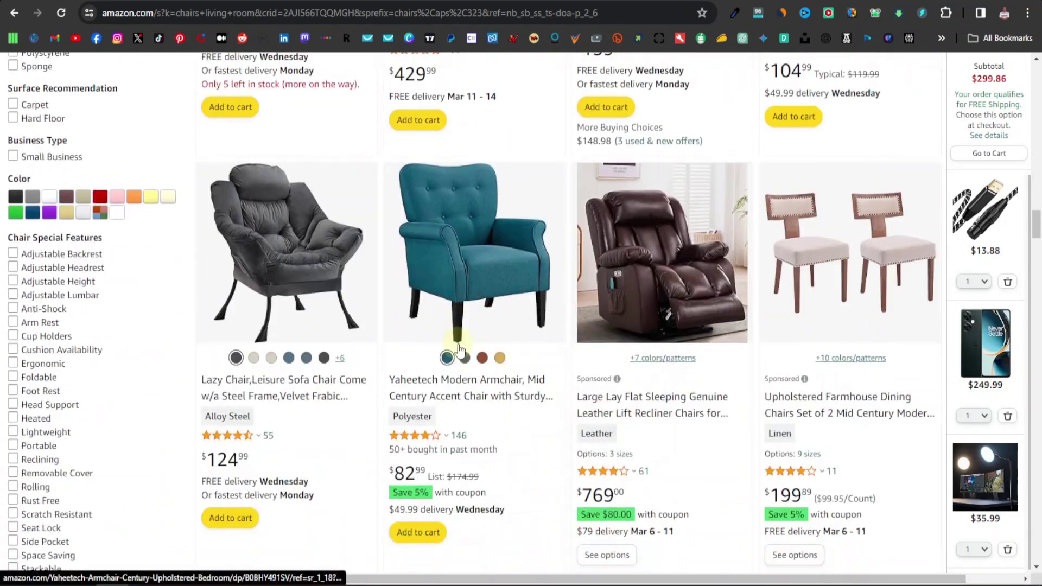
{"action": "scroll", "coordinate": [458, 350], "scroll_direction": "up", "scroll_amount": 3}
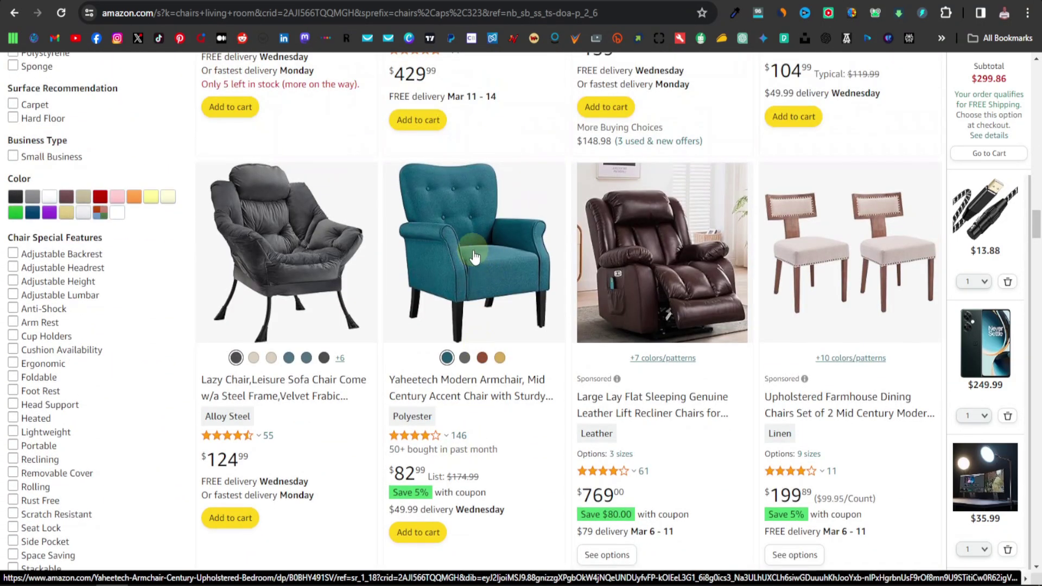
{"action": "left_click", "coordinate": [485, 248]}
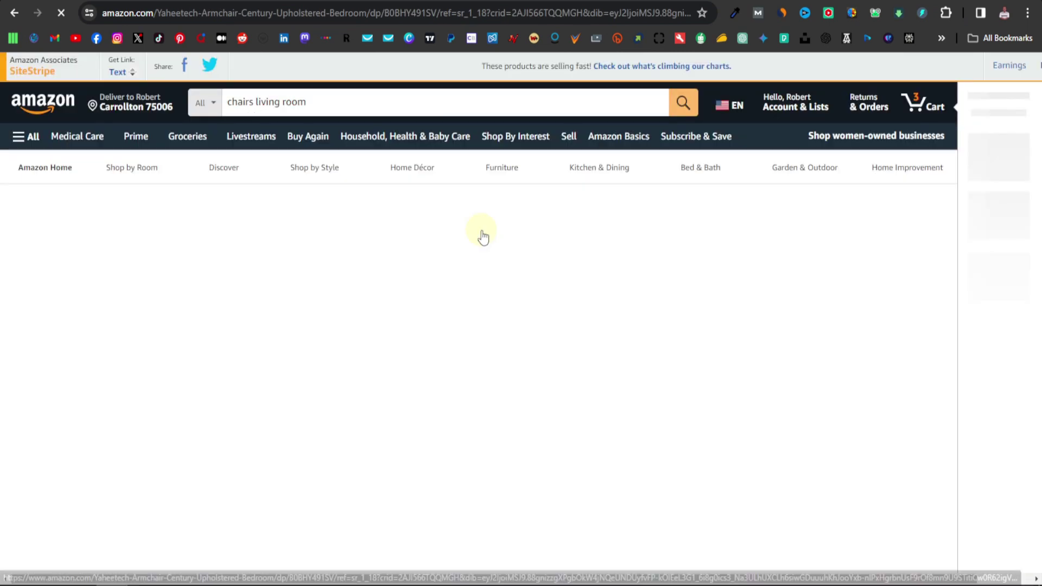
Save the armchair's enlarged product image to disk.
{"action": "scroll", "coordinate": [233, 313], "scroll_direction": "down", "scroll_amount": 1}
{"action": "left_click", "coordinate": [235, 315]}
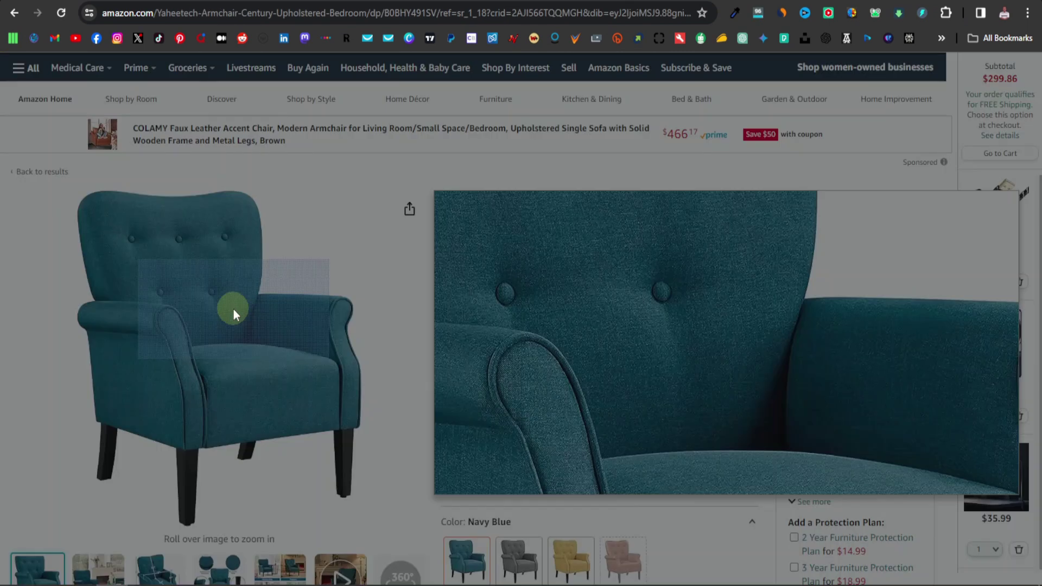
{"action": "right_click", "coordinate": [411, 291]}
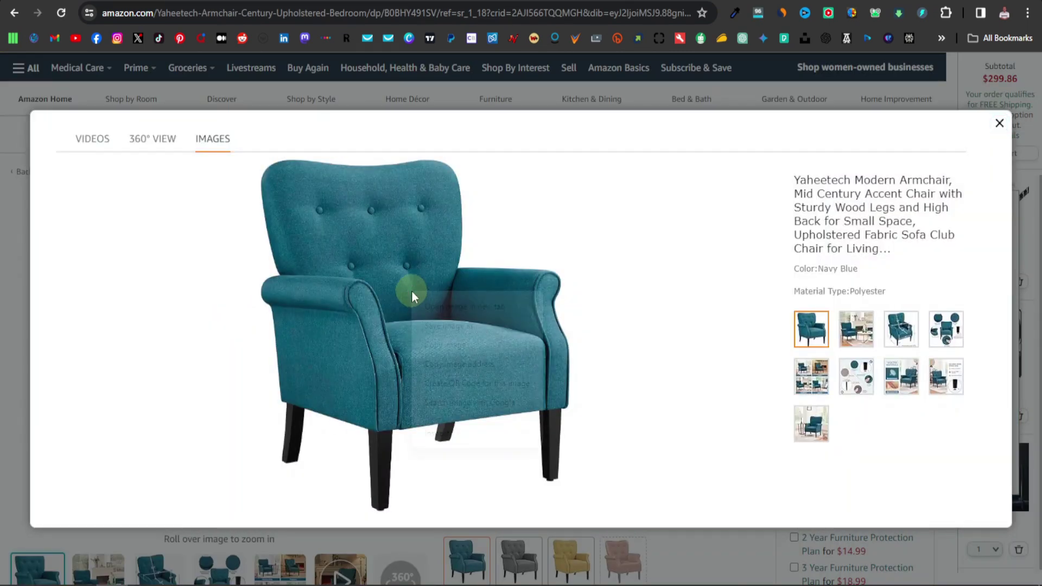
{"action": "left_click", "coordinate": [471, 328]}
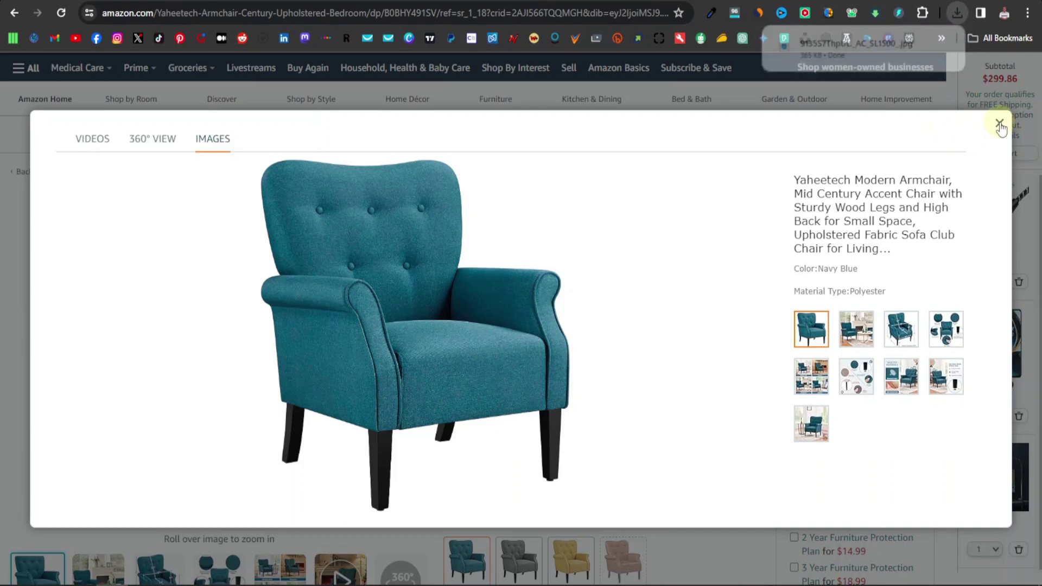
{"action": "left_click", "coordinate": [999, 124]}
Generate a SiteStripe short text link for the armchair and copy it.
{"action": "scroll", "coordinate": [564, 260], "scroll_direction": "up", "scroll_amount": 3}
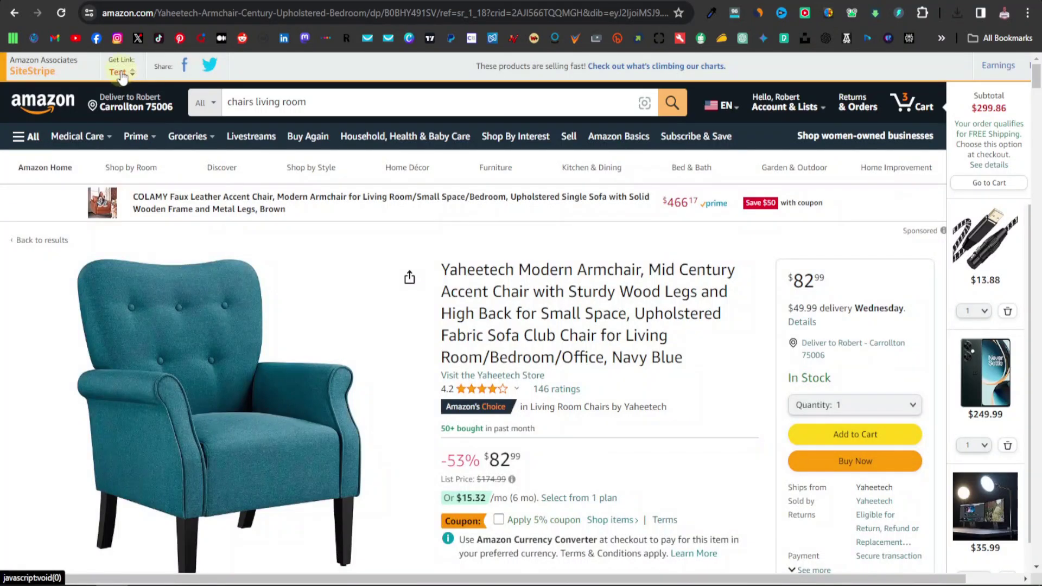
{"action": "left_click", "coordinate": [118, 72]}
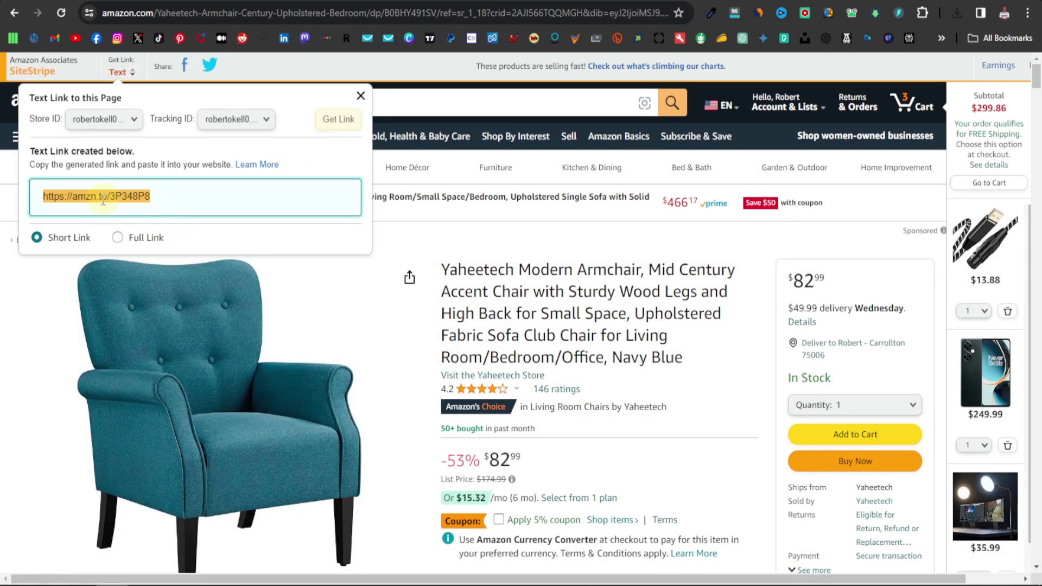
{"action": "triple_click", "coordinate": [113, 194]}
{"action": "right_click", "coordinate": [113, 194]}
{"action": "left_click", "coordinate": [206, 213]}
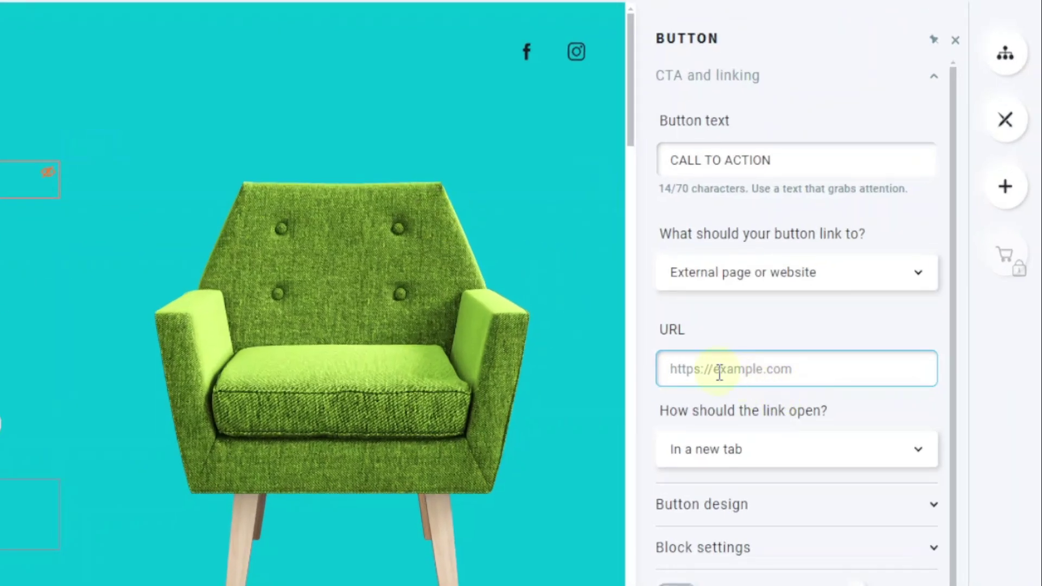
Paste the Amazon short link as the button URL and upload the downloaded teal armchair photo.
{"action": "right_click", "coordinate": [719, 373]}
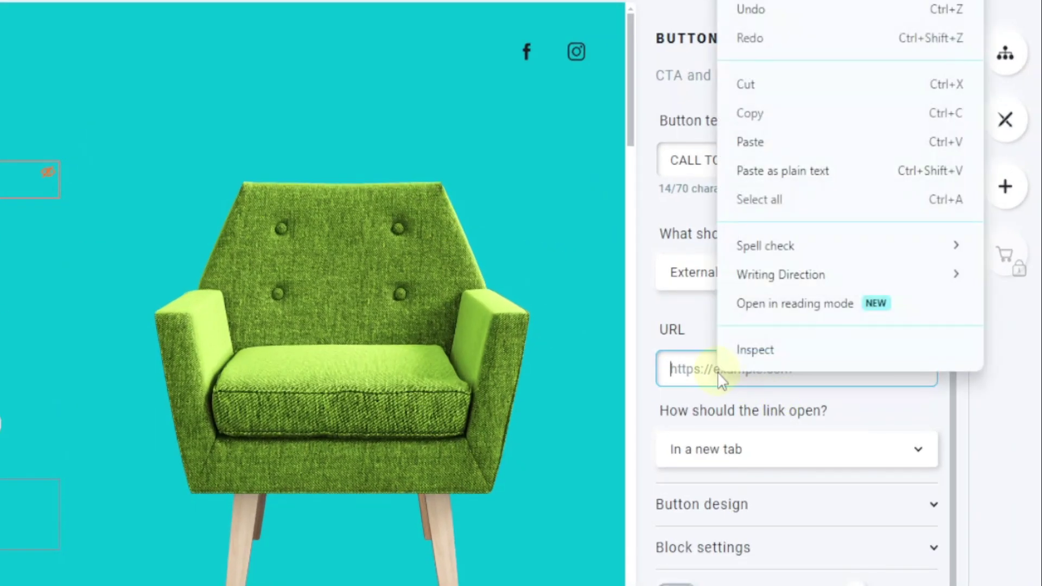
{"action": "left_click", "coordinate": [749, 142]}
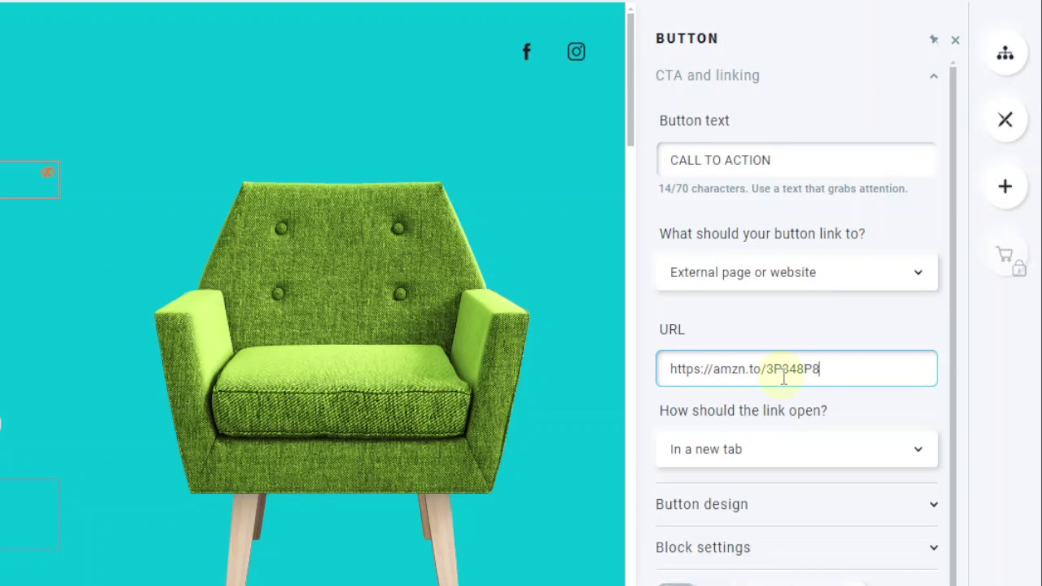
{"action": "left_click", "coordinate": [363, 366]}
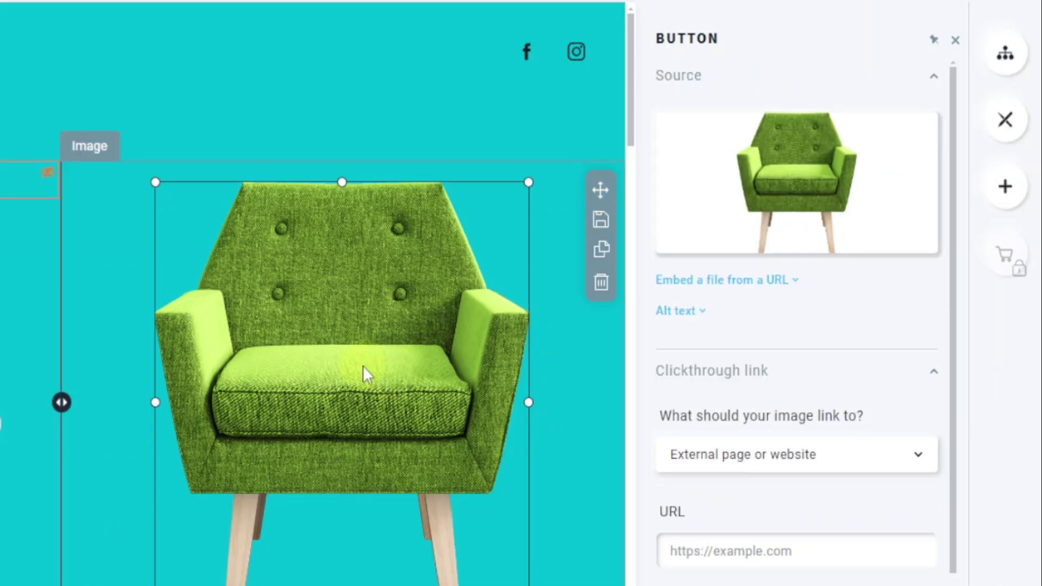
{"action": "left_click", "coordinate": [812, 184]}
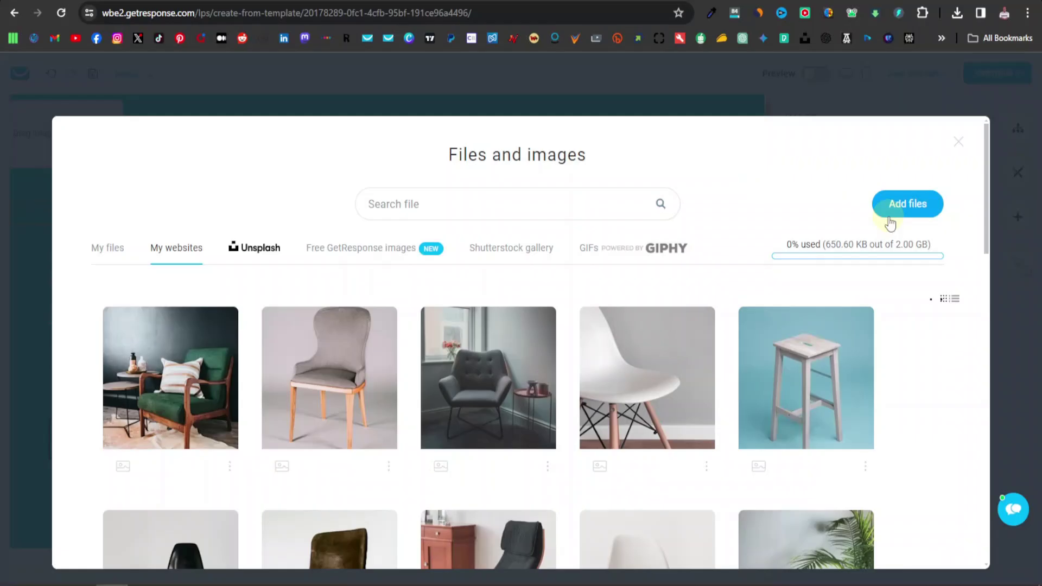
{"action": "left_click", "coordinate": [958, 14]}
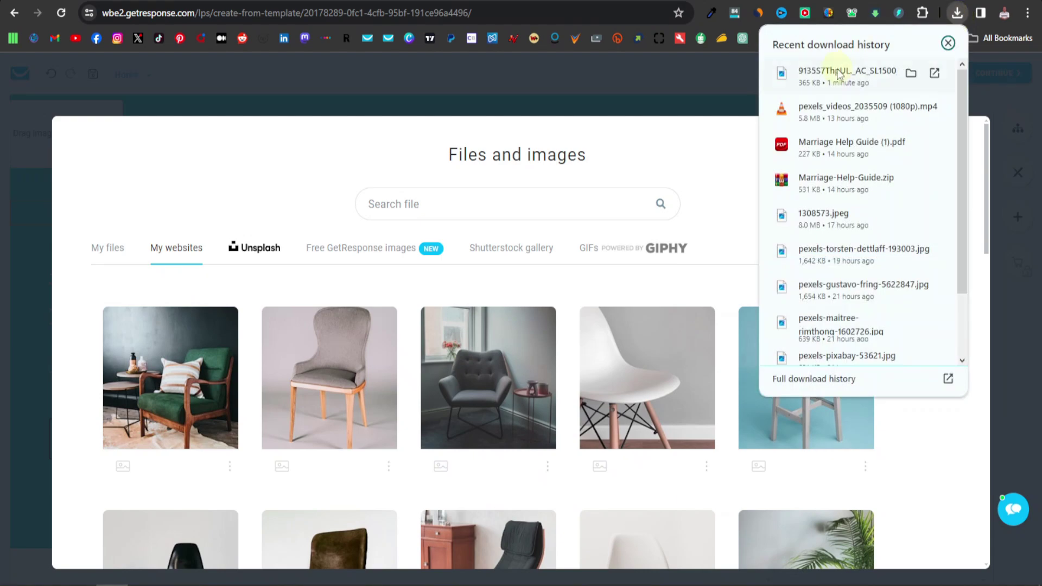
{"action": "left_click_drag", "start_coordinate": [911, 76], "coordinate": [464, 372]}
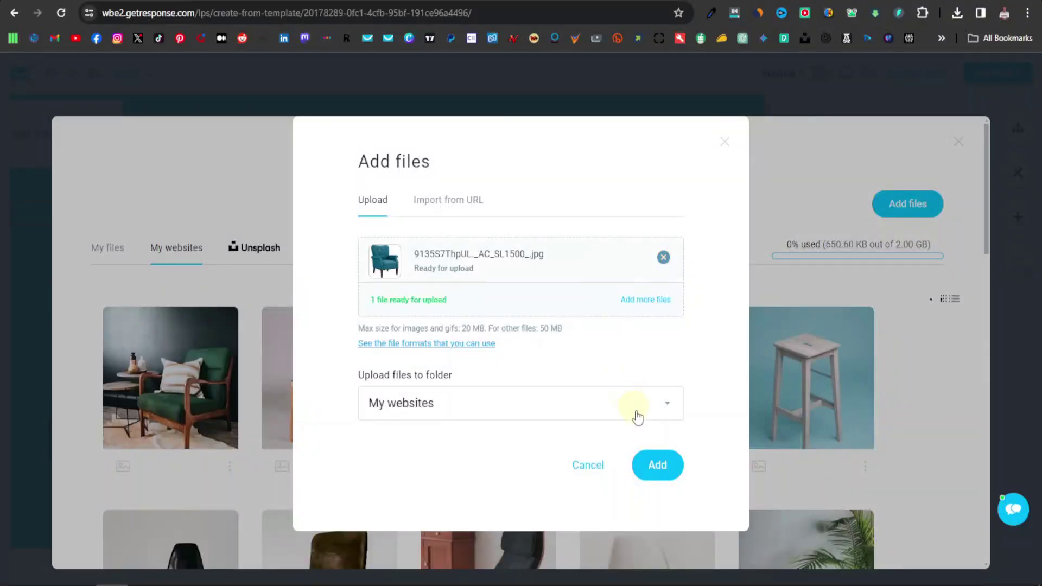
{"action": "left_click", "coordinate": [657, 467]}
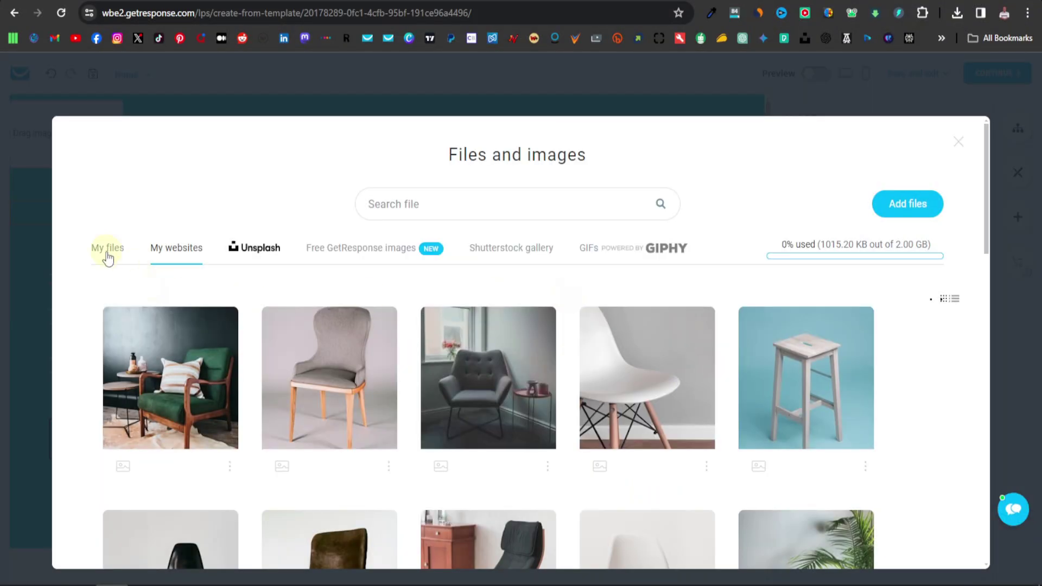
Use the uploaded teal armchair photo as the hero image, then switch to Clipdrop's background remover.
{"action": "left_click", "coordinate": [106, 250]}
{"action": "mouse_move", "coordinate": [210, 390]}
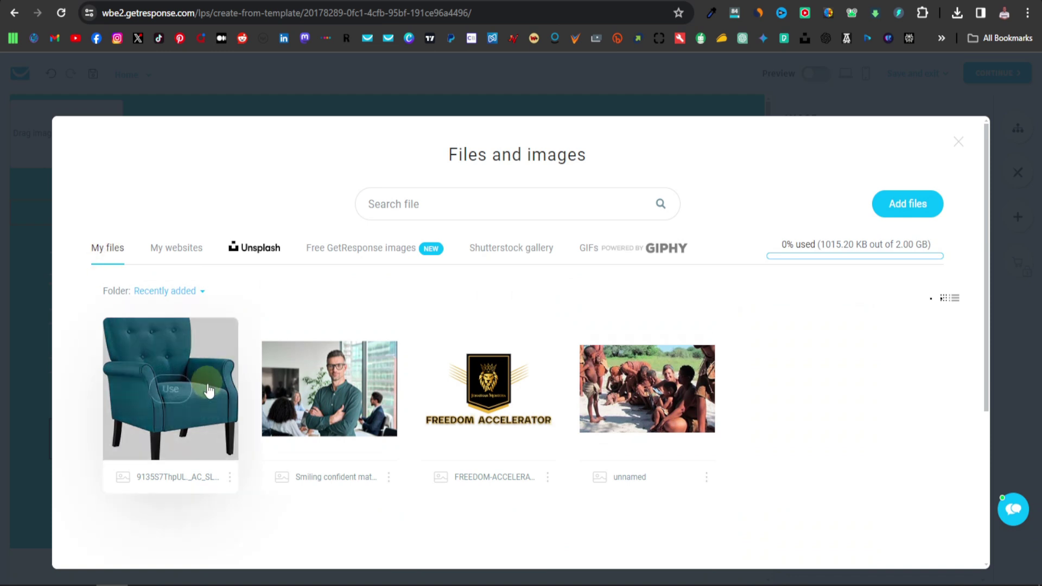
{"action": "left_click", "coordinate": [171, 388]}
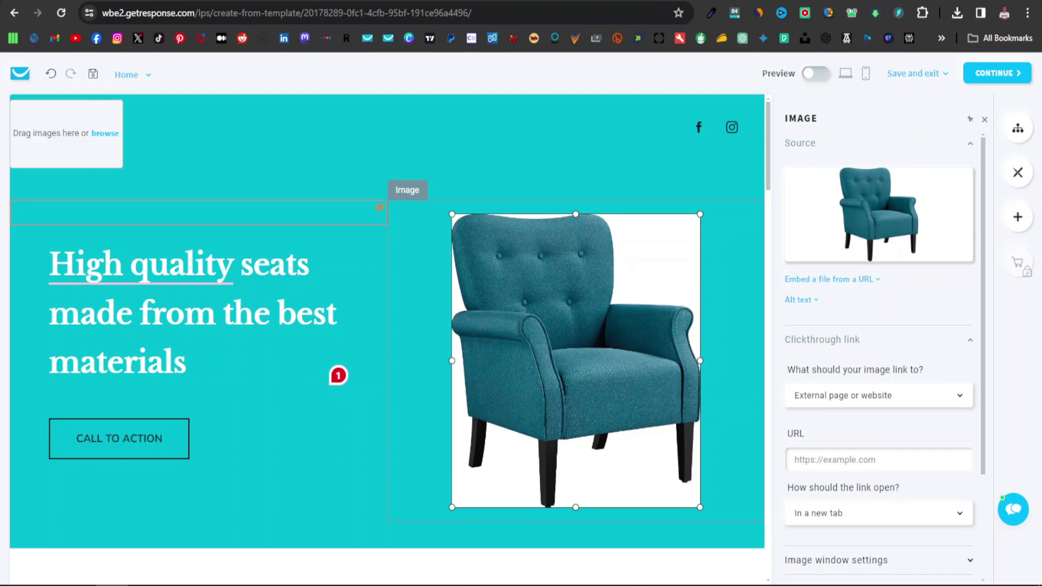
{"action": "left_click", "coordinate": [761, 1]}
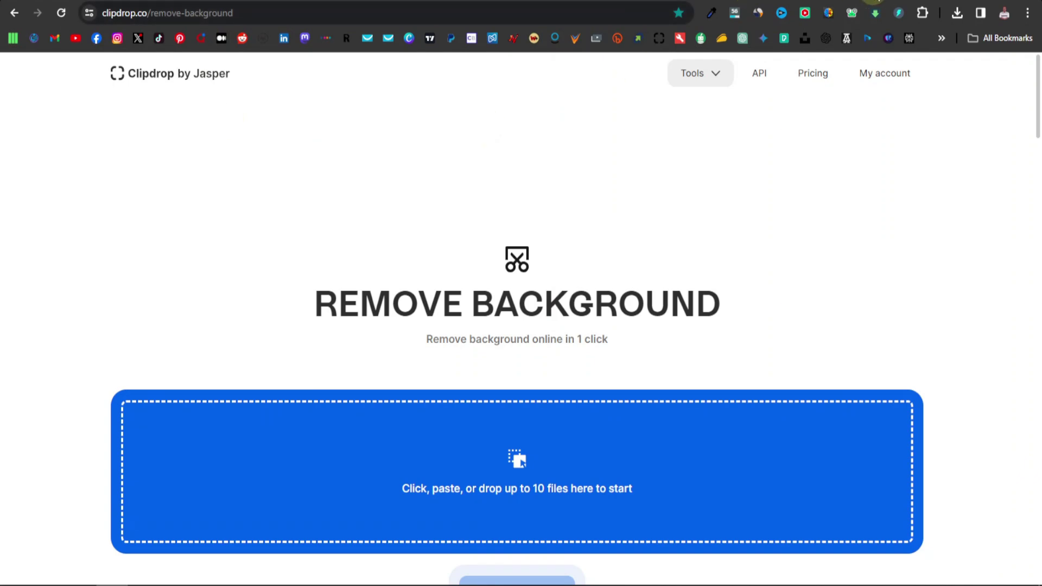
Remove the teal armchair photo's background in Clipdrop, accepting downscaling, and download the PNG.
{"action": "left_click", "coordinate": [958, 16]}
{"action": "left_click_drag", "start_coordinate": [820, 74], "coordinate": [501, 437]}
{"action": "scroll", "coordinate": [496, 458], "scroll_direction": "down", "scroll_amount": 5}
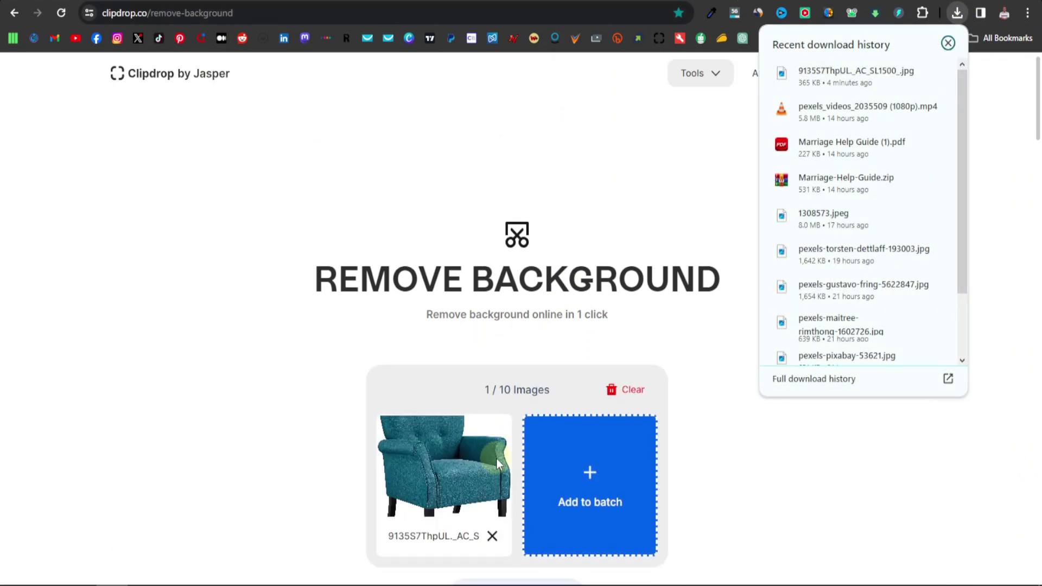
{"action": "left_click", "coordinate": [517, 344]}
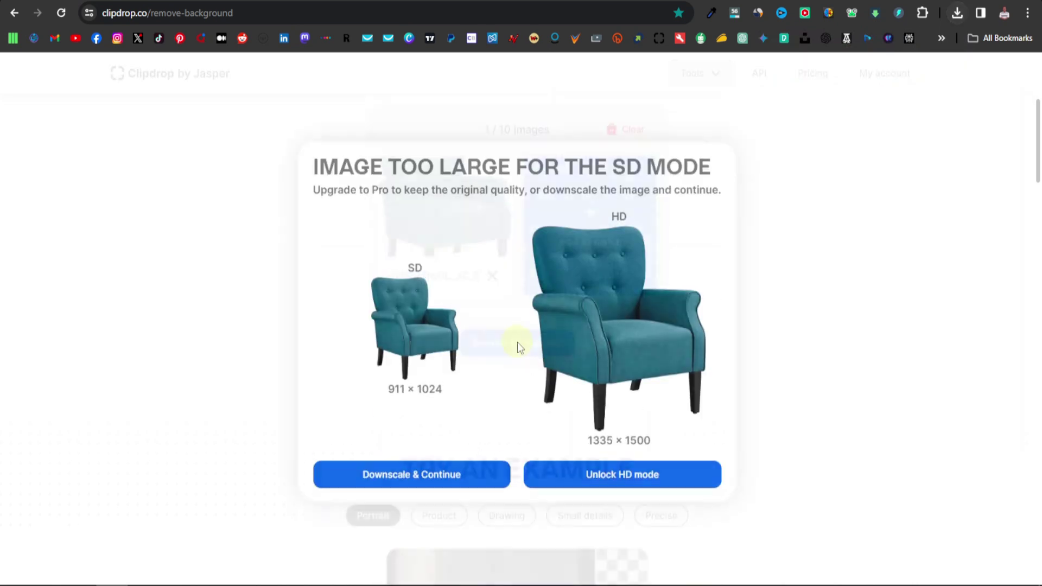
{"action": "left_click", "coordinate": [417, 475]}
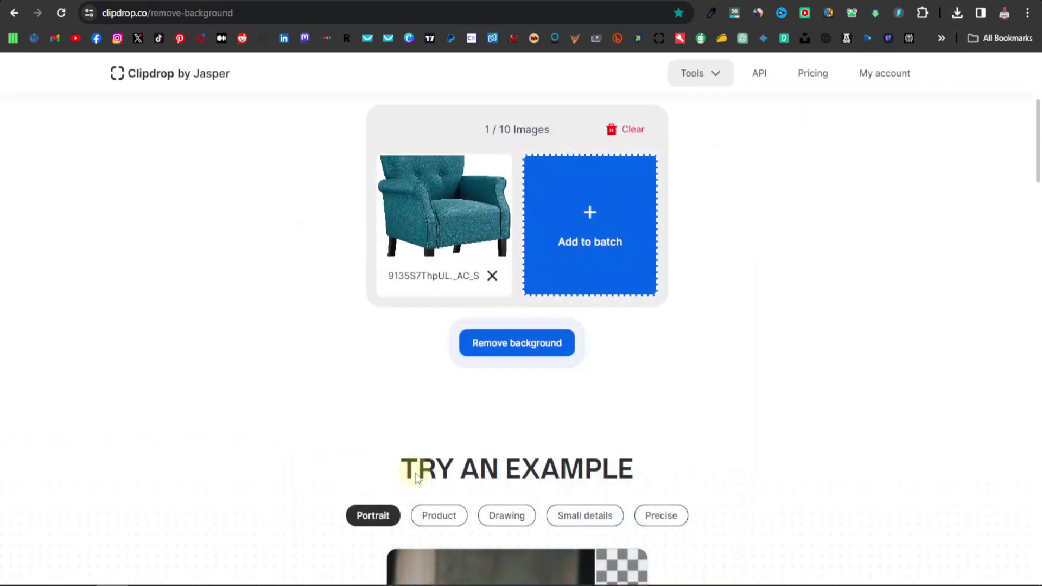
{"action": "left_click", "coordinate": [986, 76]}
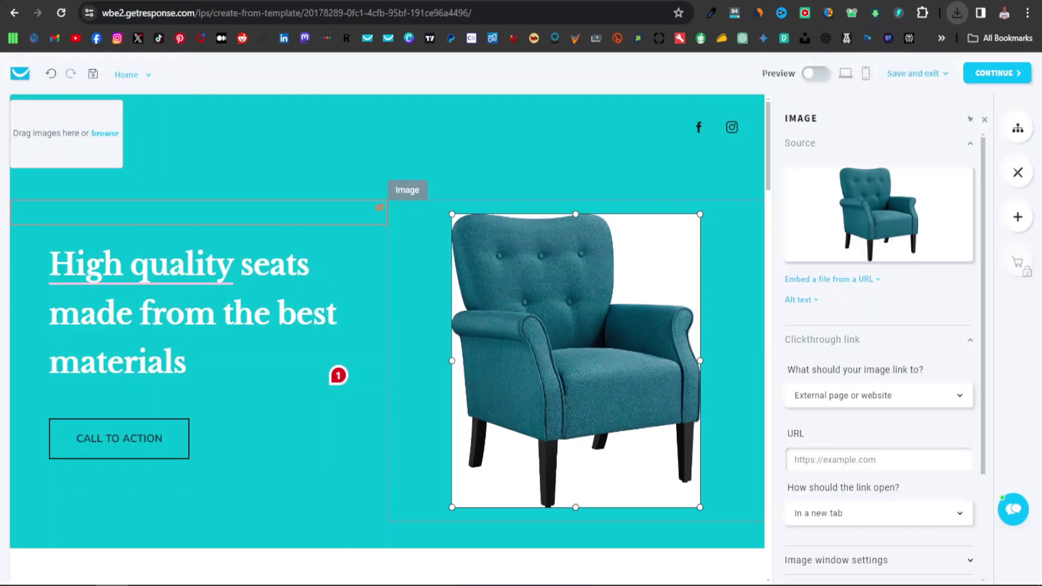
Upload the background-free teal armchair PNG to the file library and use it as the hero image.
{"action": "mouse_move", "coordinate": [938, 185]}
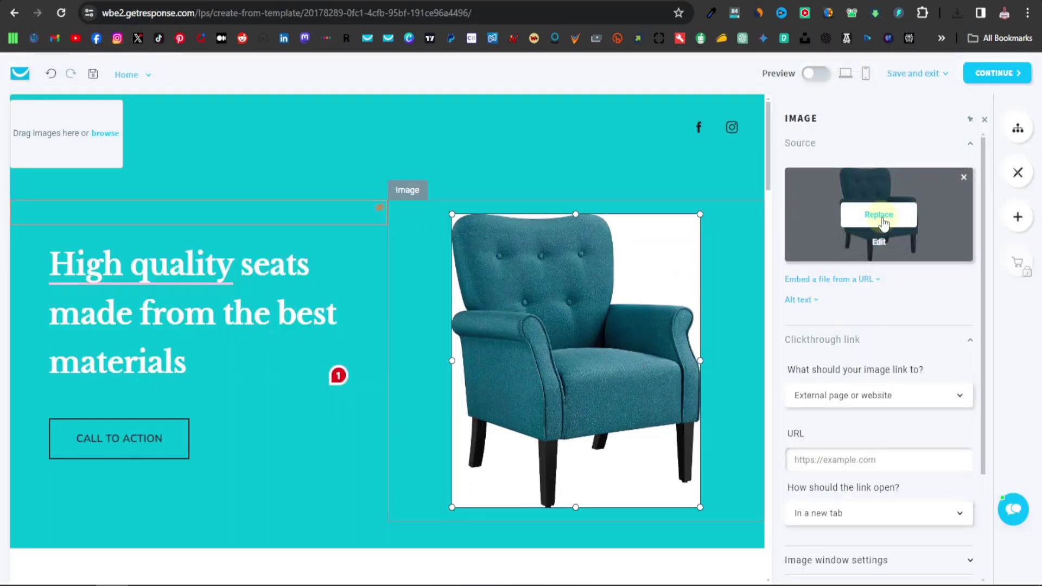
{"action": "left_click", "coordinate": [884, 218]}
{"action": "left_click", "coordinate": [904, 205]}
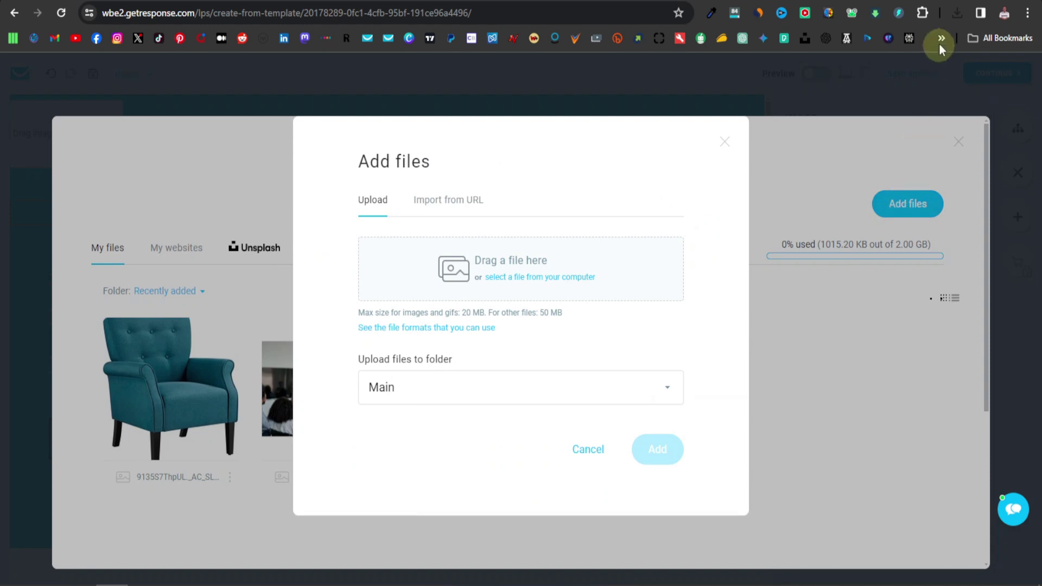
{"action": "left_click", "coordinate": [956, 12]}
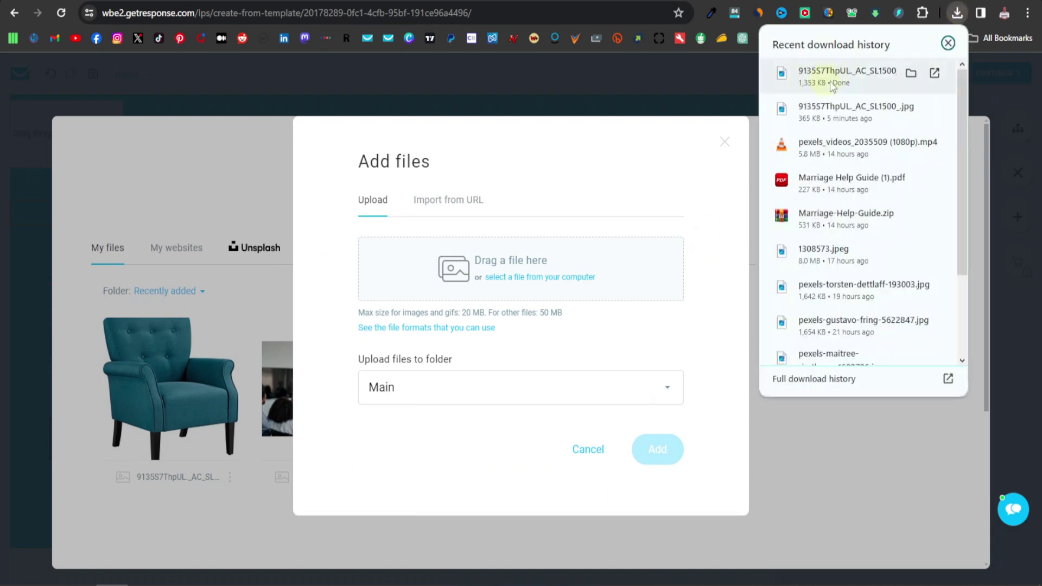
{"action": "left_click_drag", "start_coordinate": [832, 80], "coordinate": [521, 266]}
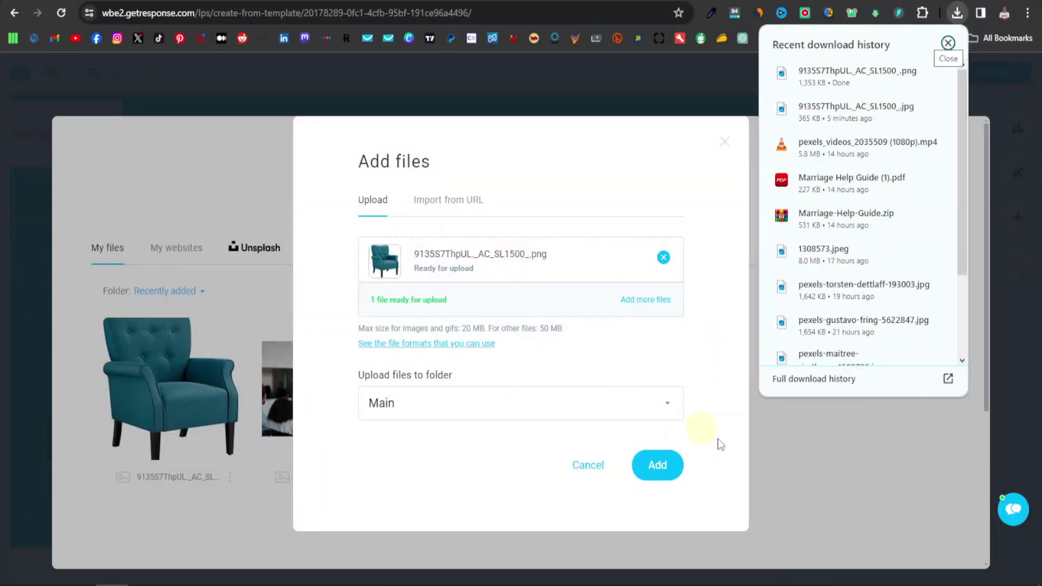
{"action": "left_click", "coordinate": [659, 466]}
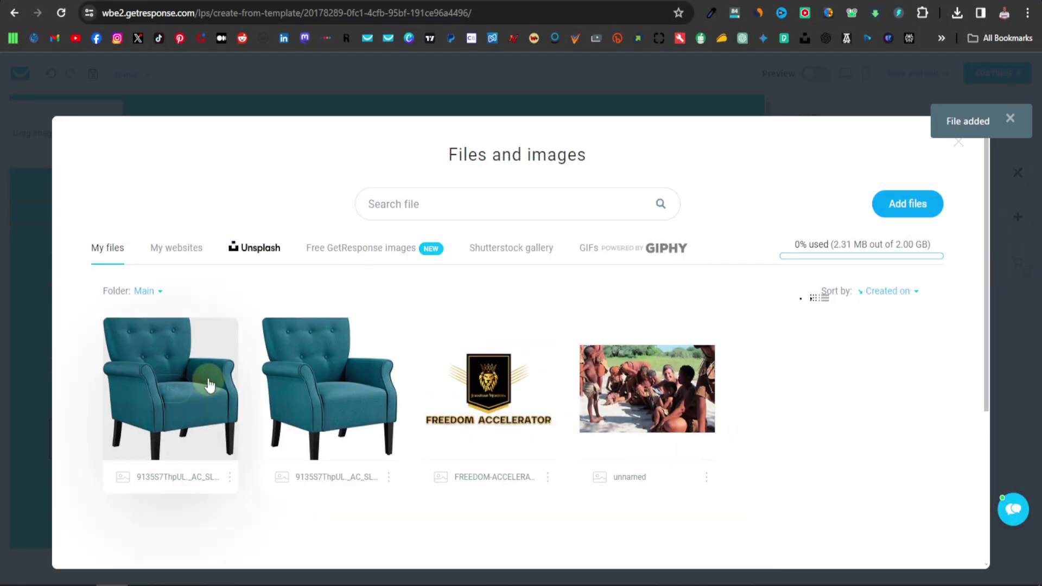
{"action": "left_click", "coordinate": [170, 390]}
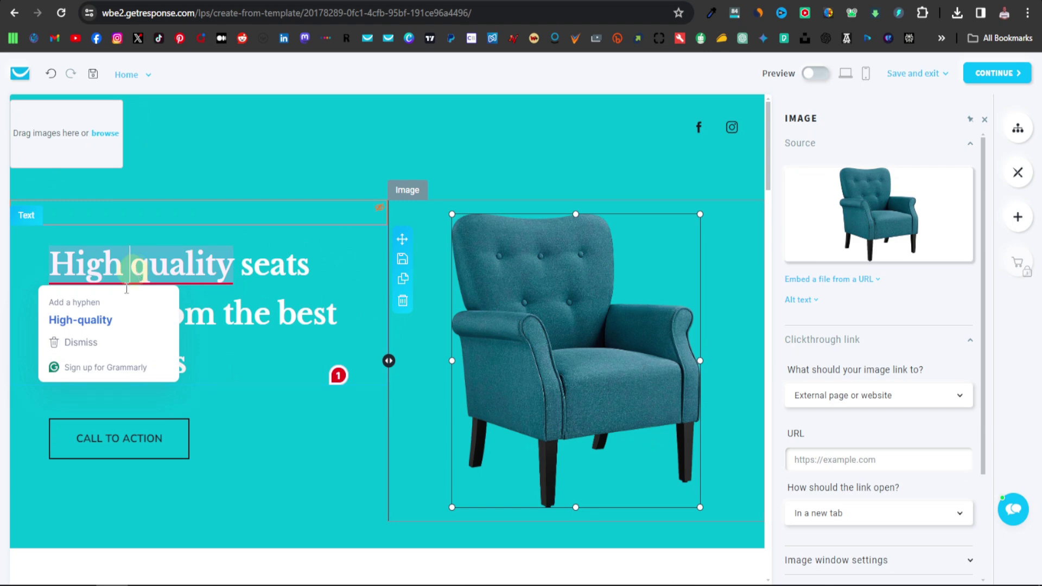
Correct the hero heading's spelling to 'High-quality seats made from the best materials'.
{"action": "left_click", "coordinate": [126, 289]}
{"action": "left_click", "coordinate": [86, 321]}
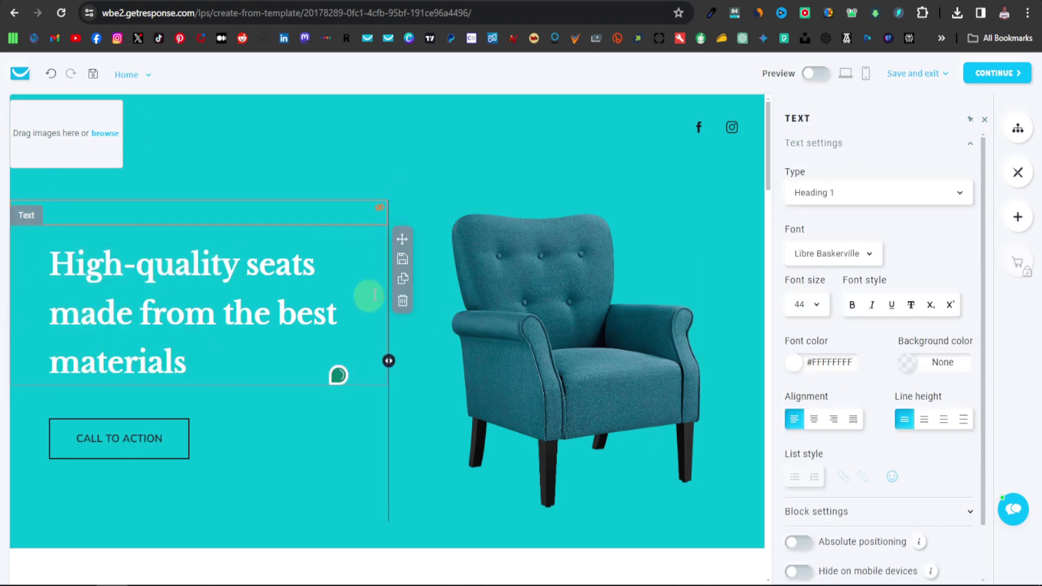
{"action": "scroll", "coordinate": [373, 409], "scroll_direction": "down", "scroll_amount": 3}
{"action": "scroll", "coordinate": [448, 424], "scroll_direction": "down", "scroll_amount": 1}
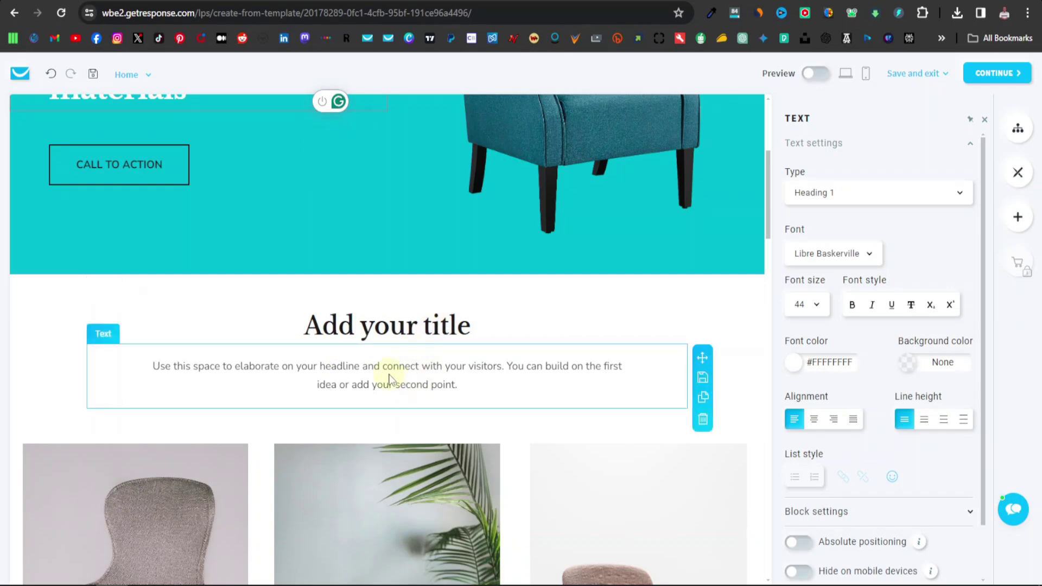
{"action": "scroll", "coordinate": [507, 326], "scroll_direction": "up", "scroll_amount": 4}
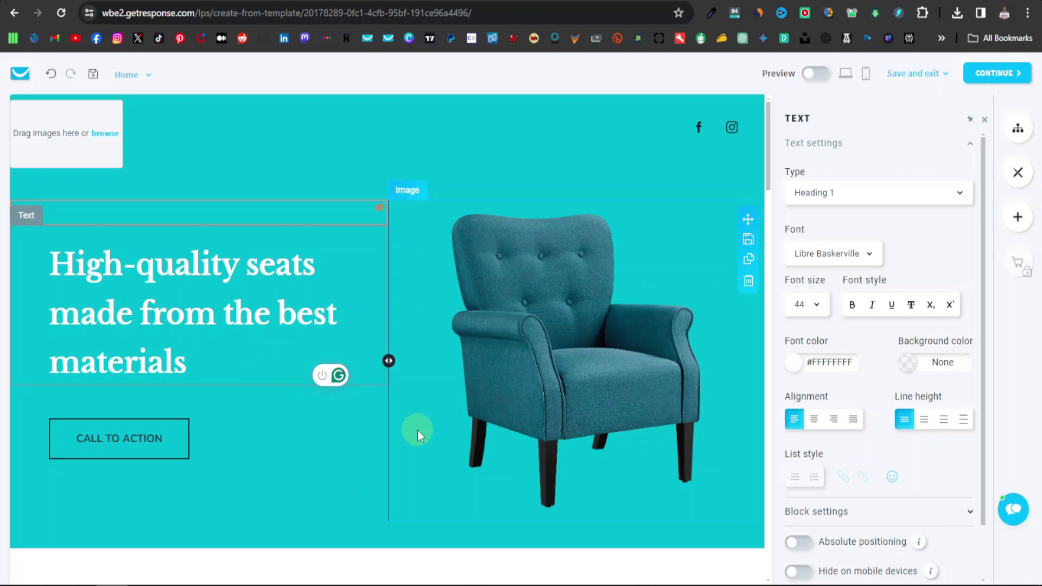
{"action": "scroll", "coordinate": [419, 431], "scroll_direction": "down", "scroll_amount": 12}
{"action": "scroll", "coordinate": [419, 430], "scroll_direction": "down", "scroll_amount": 9}
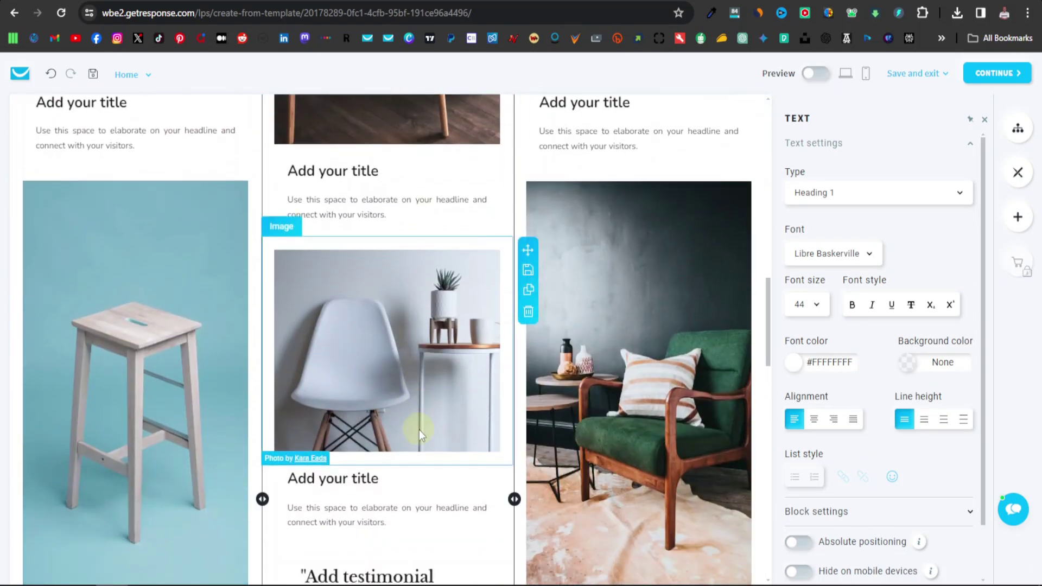
{"action": "scroll", "coordinate": [419, 430], "scroll_direction": "down", "scroll_amount": 2}
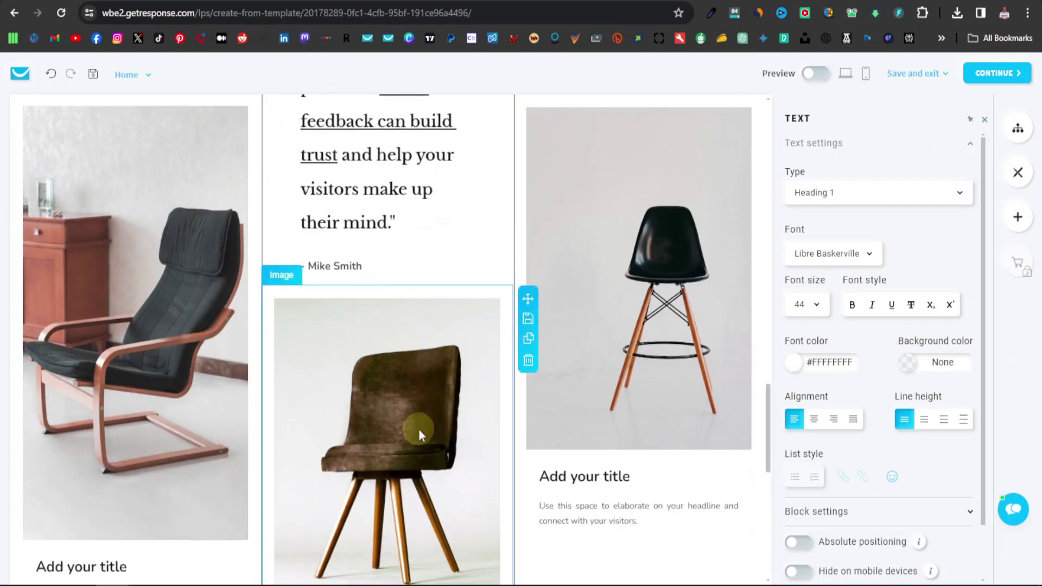
{"action": "scroll", "coordinate": [401, 374], "scroll_direction": "up", "scroll_amount": 3}
{"action": "scroll", "coordinate": [402, 374], "scroll_direction": "down", "scroll_amount": 9}
{"action": "scroll", "coordinate": [378, 375], "scroll_direction": "down", "scroll_amount": 3}
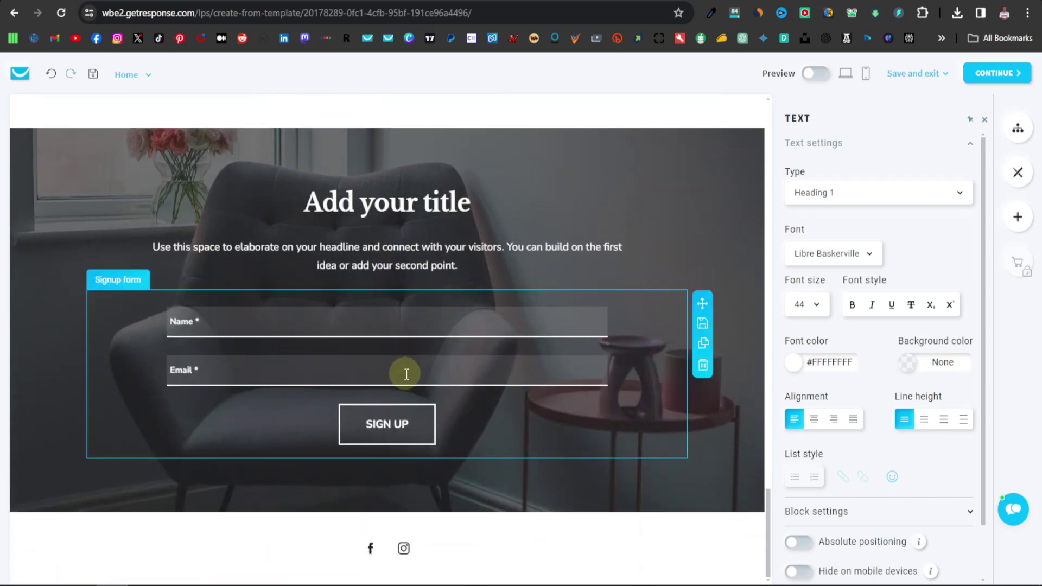
{"action": "scroll", "coordinate": [393, 395], "scroll_direction": "up", "scroll_amount": 12}
{"action": "scroll", "coordinate": [455, 406], "scroll_direction": "up", "scroll_amount": 5}
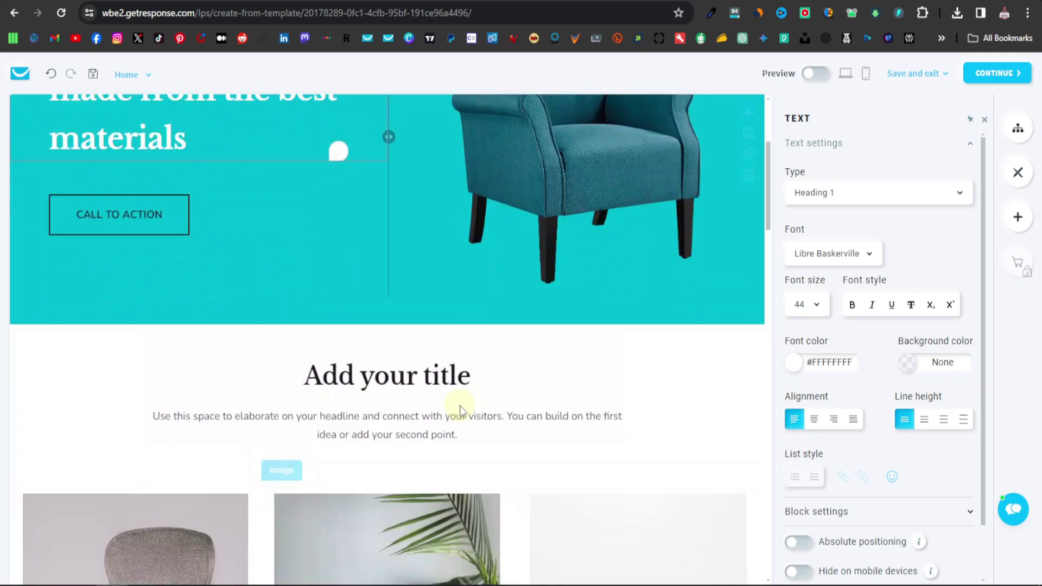
{"action": "scroll", "coordinate": [460, 406], "scroll_direction": "down", "scroll_amount": 5}
{"action": "scroll", "coordinate": [490, 409], "scroll_direction": "up", "scroll_amount": 4}
{"action": "scroll", "coordinate": [546, 418], "scroll_direction": "up", "scroll_amount": 2}
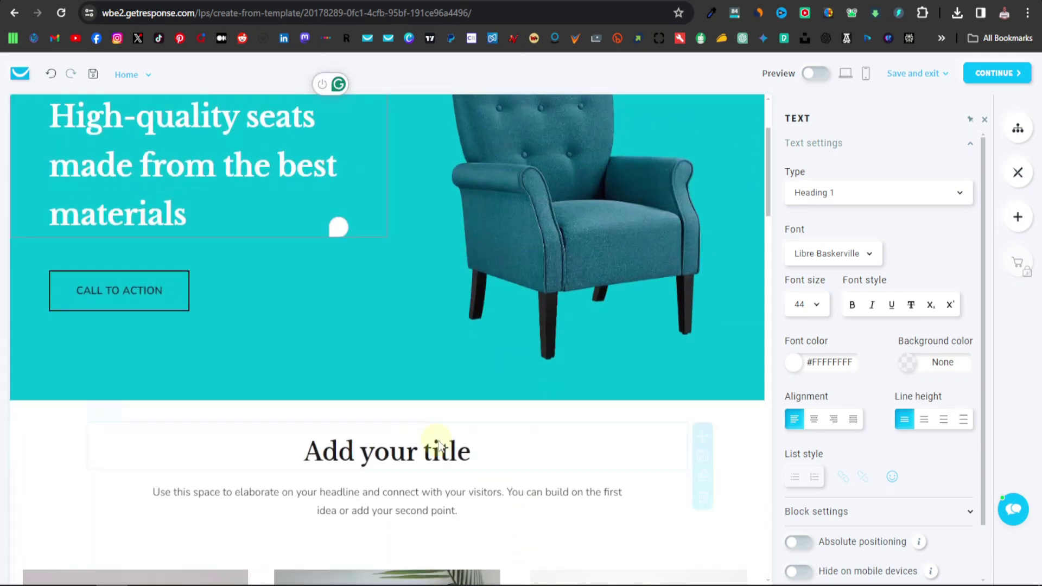
{"action": "scroll", "coordinate": [435, 442], "scroll_direction": "down", "scroll_amount": 10}
{"action": "scroll", "coordinate": [422, 393], "scroll_direction": "down", "scroll_amount": 15}
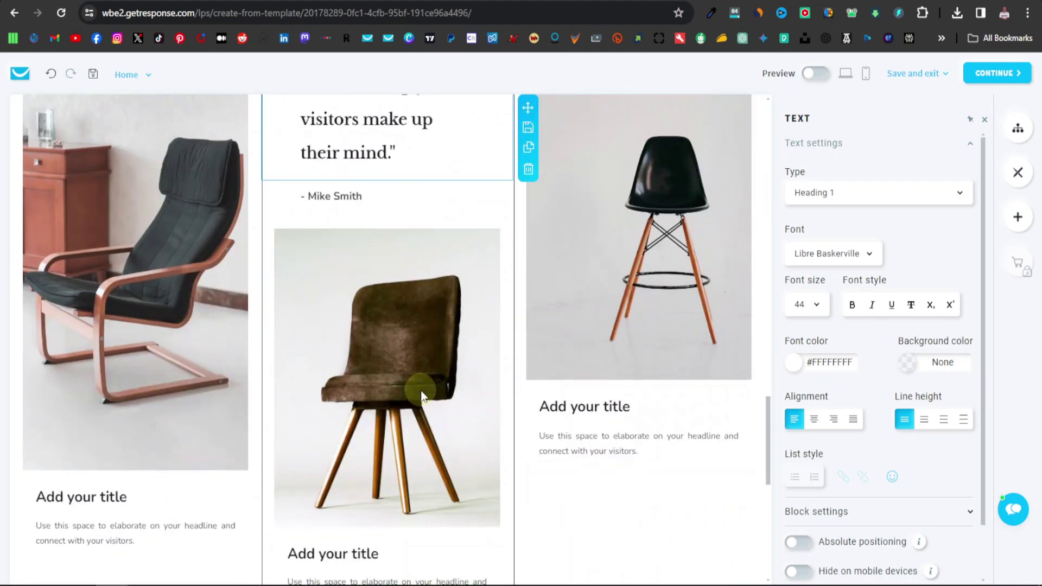
{"action": "scroll", "coordinate": [421, 391], "scroll_direction": "up", "scroll_amount": 5}
{"action": "scroll", "coordinate": [549, 373], "scroll_direction": "up", "scroll_amount": 10}
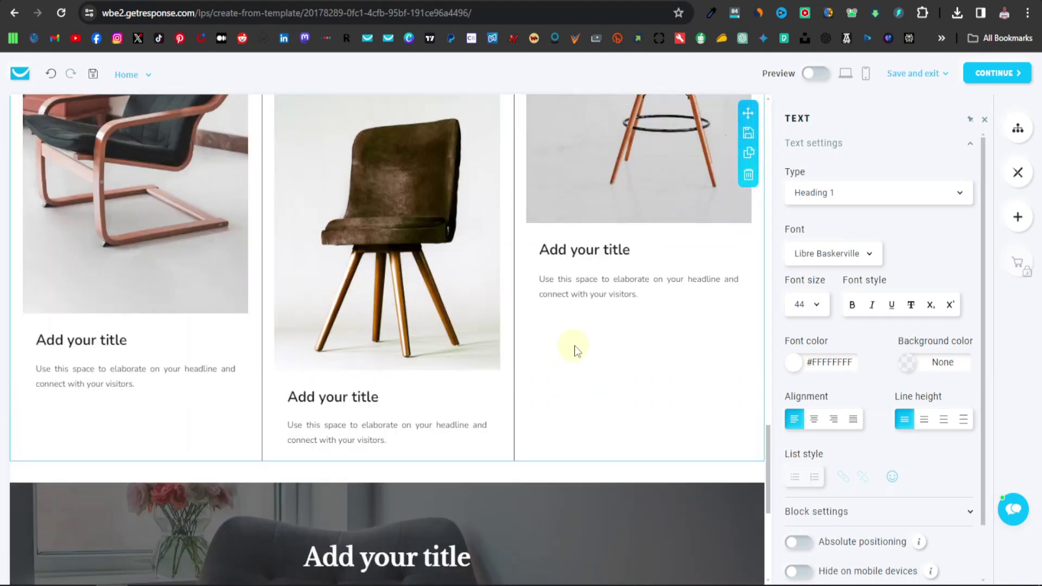
{"action": "scroll", "coordinate": [352, 329], "scroll_direction": "up", "scroll_amount": 5}
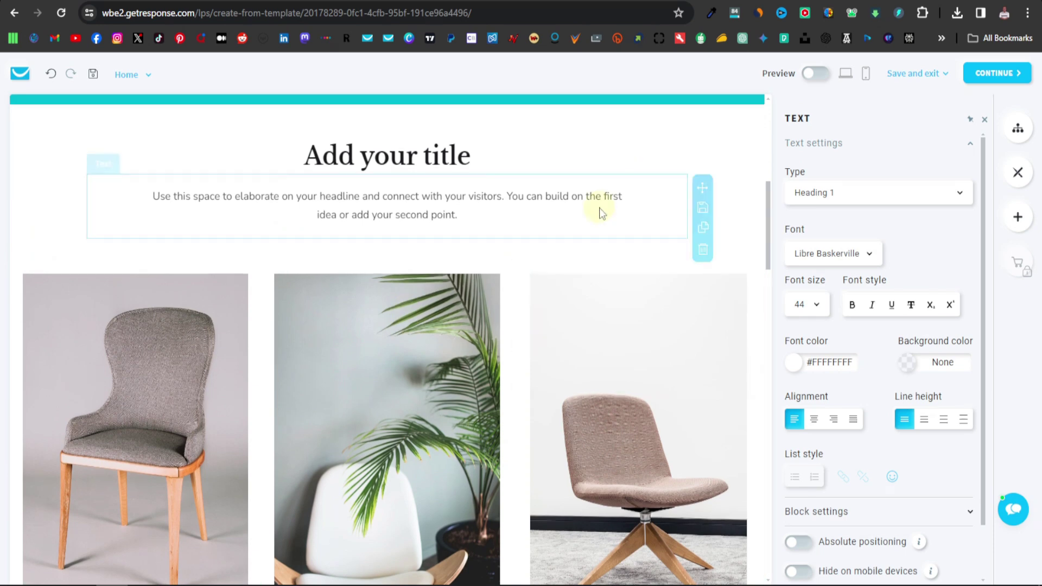
{"action": "scroll", "coordinate": [599, 204], "scroll_direction": "up", "scroll_amount": 3}
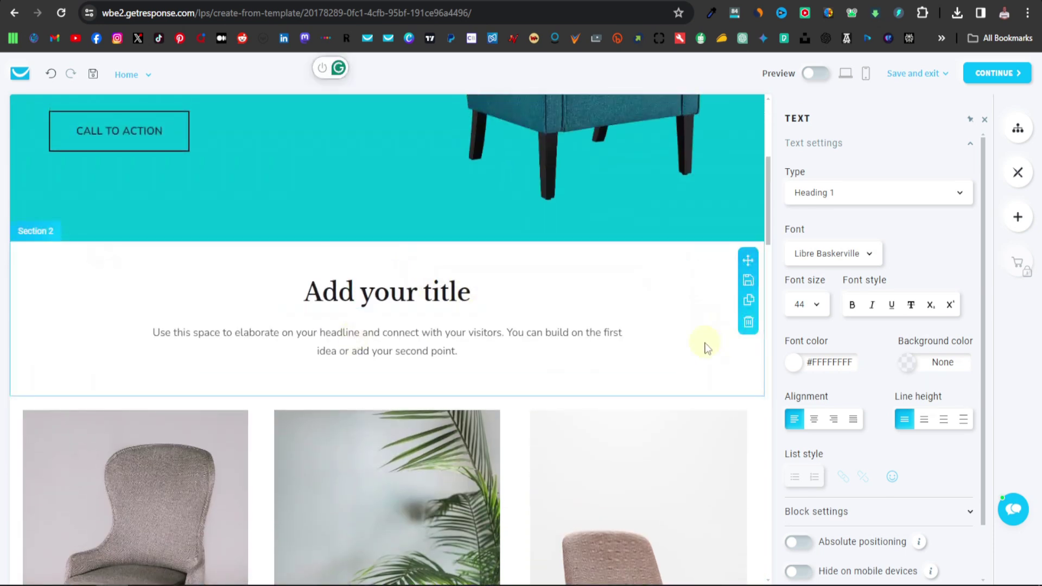
{"action": "scroll", "coordinate": [748, 331], "scroll_direction": "down", "scroll_amount": 15}
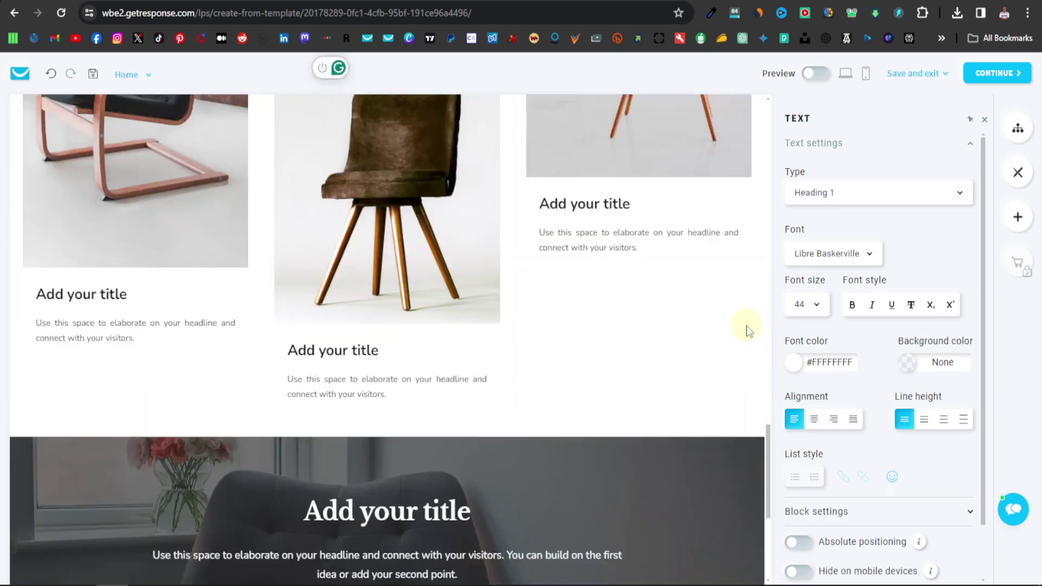
{"action": "scroll", "coordinate": [613, 364], "scroll_direction": "up", "scroll_amount": 10}
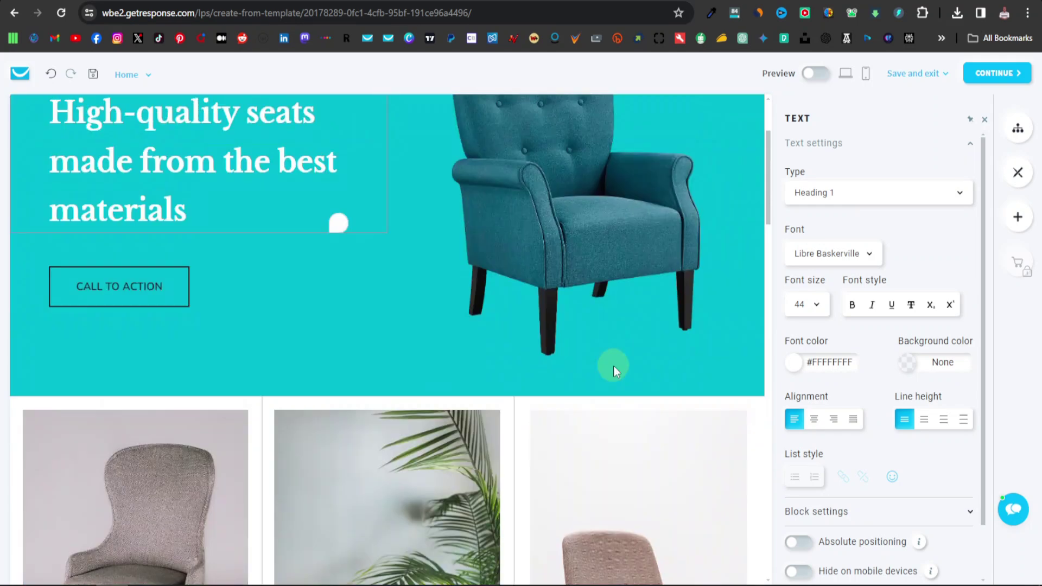
{"action": "scroll", "coordinate": [652, 326], "scroll_direction": "down", "scroll_amount": 5}
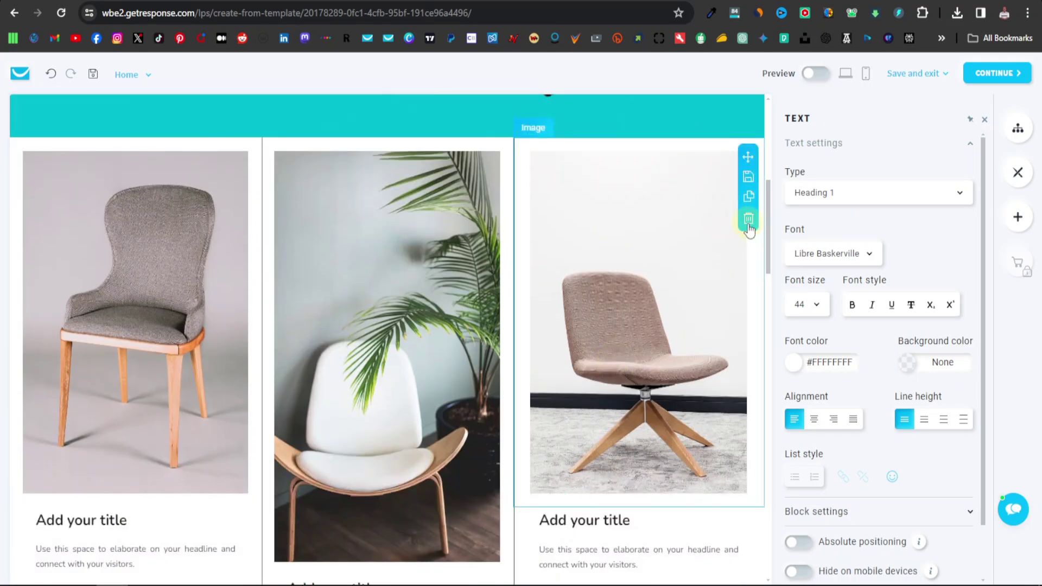
Delete the four chair images from the third and middle columns of the grid.
{"action": "left_click", "coordinate": [748, 220]}
{"action": "left_click", "coordinate": [748, 300]}
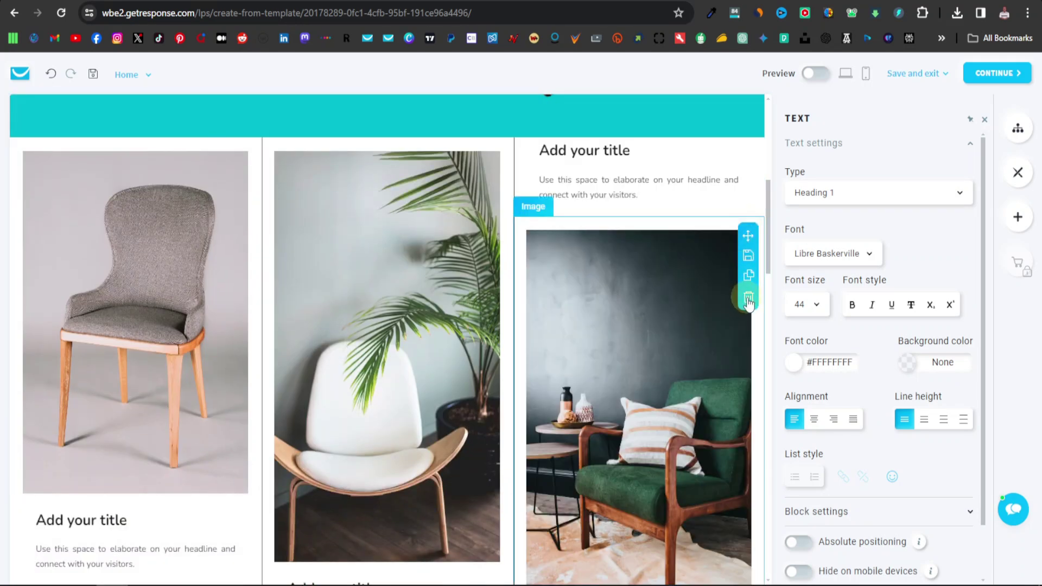
{"action": "left_click", "coordinate": [529, 215]}
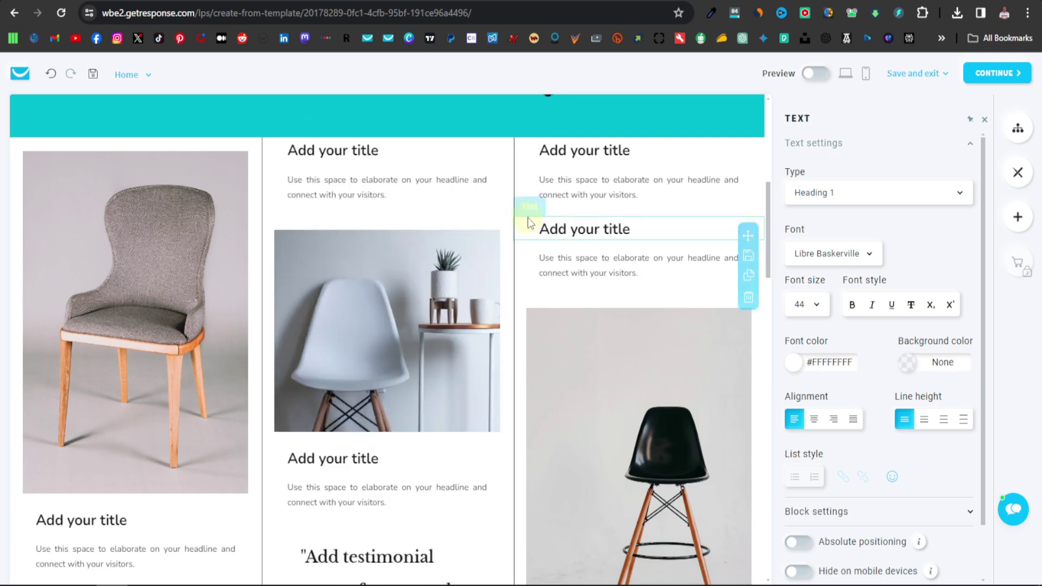
{"action": "left_click", "coordinate": [529, 296]}
Delete the testimonial text block and the surplus title and placeholder blocks.
{"action": "left_click", "coordinate": [529, 299]}
{"action": "left_click", "coordinate": [276, 305]}
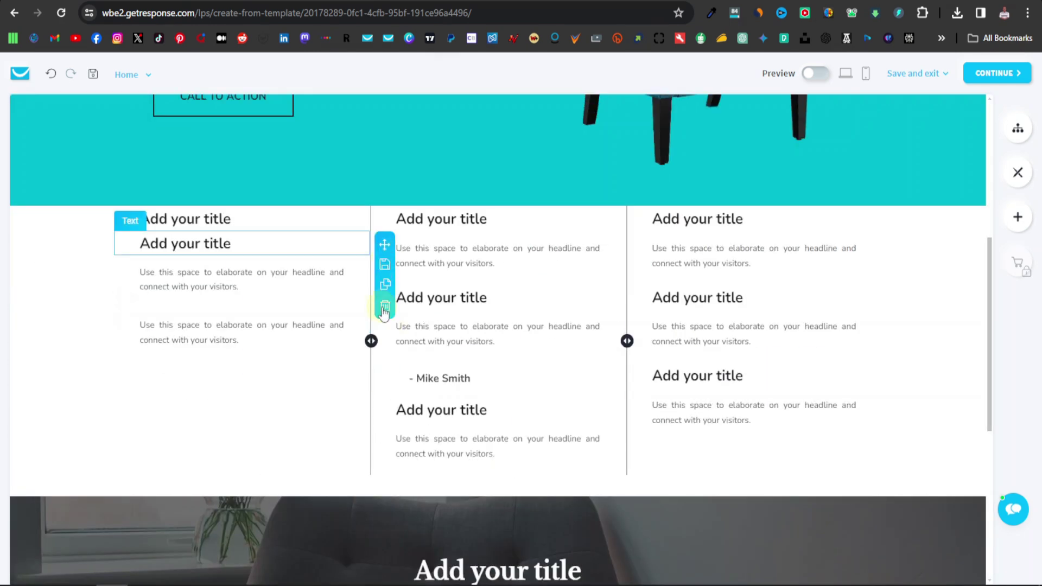
{"action": "left_click", "coordinate": [384, 304]}
{"action": "left_click", "coordinate": [384, 306]}
{"action": "left_click", "coordinate": [897, 305]}
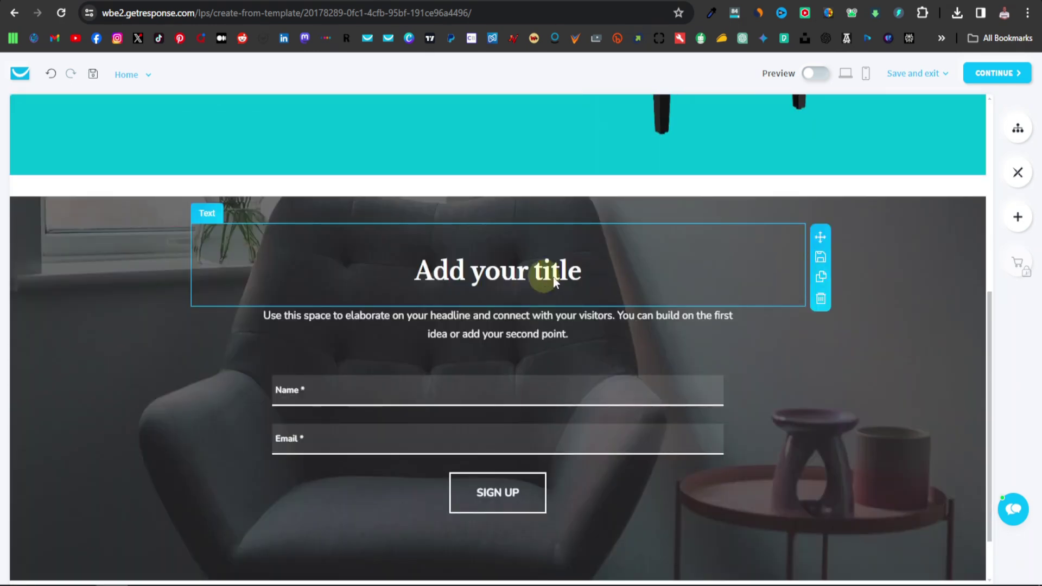
{"action": "left_click", "coordinate": [554, 279]}
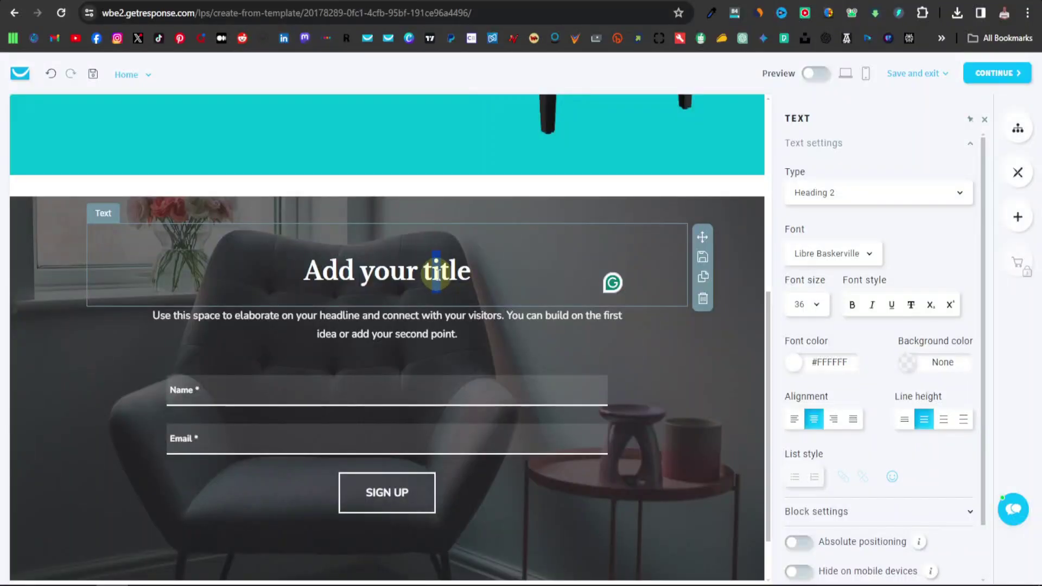
Retitle the signup heading 'Best and affordable quality seats'.
{"action": "triple_click", "coordinate": [440, 274]}
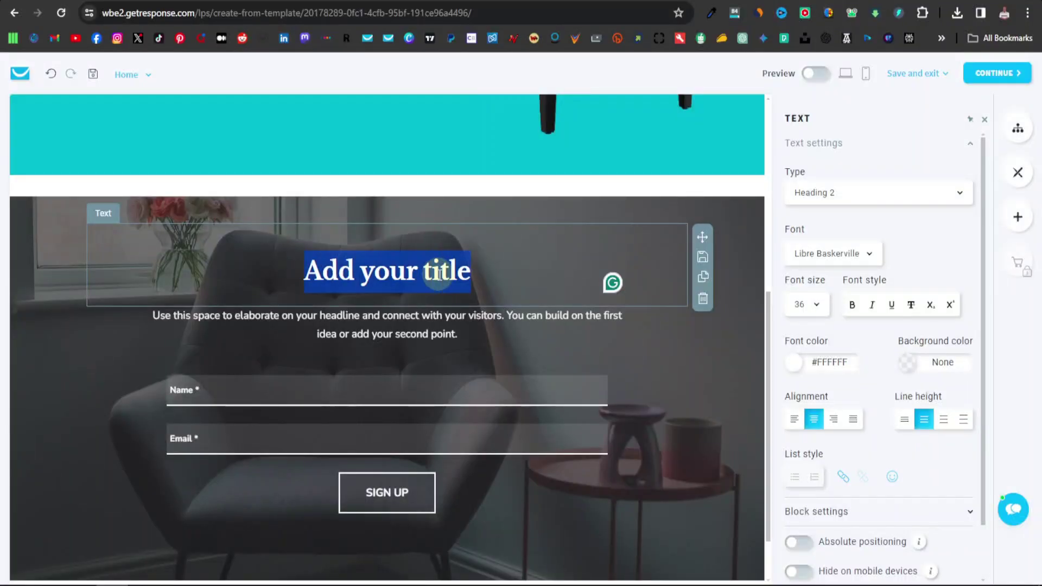
{"action": "type", "text": "Best"}
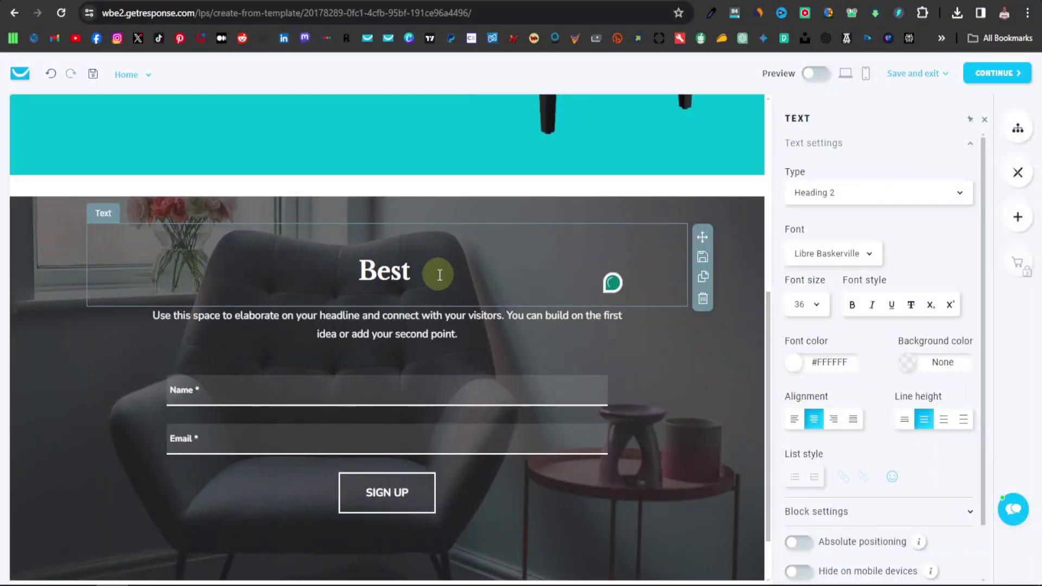
{"action": "type", "text": " and affor"}
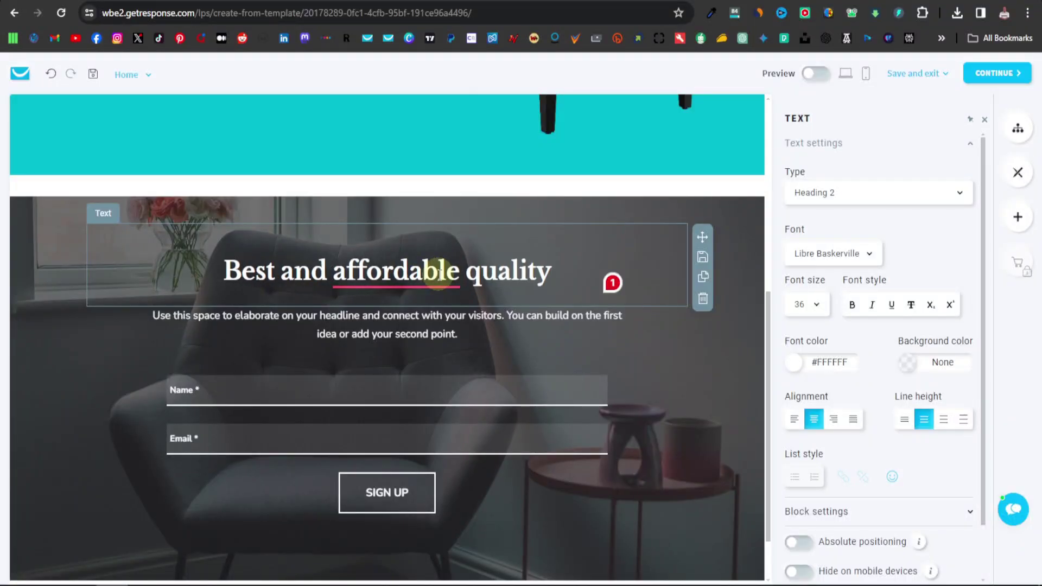
{"action": "type", "text": "seats"}
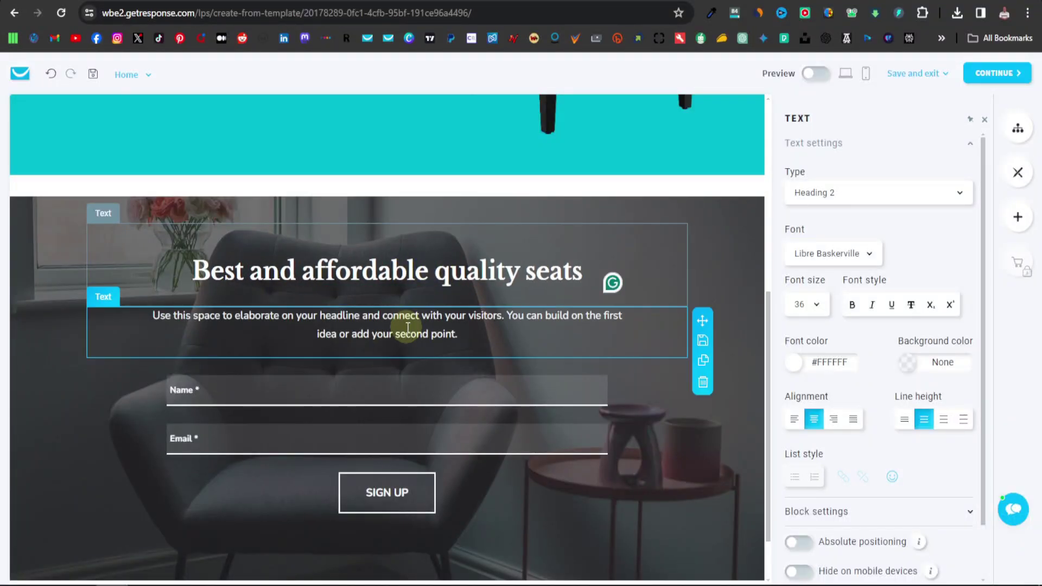
Replace the paragraph beneath with 'Sign up to receive discounts on our products.'.
{"action": "left_click", "coordinate": [456, 332]}
{"action": "triple_click", "coordinate": [457, 332]}
{"action": "type", "text": "Sign up to receive d"}
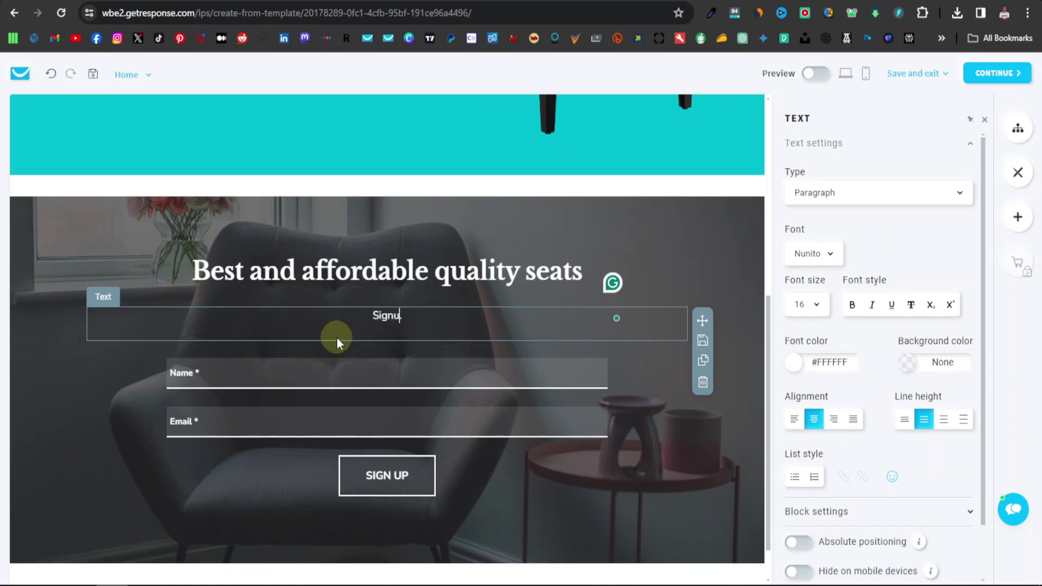
{"action": "type", "text": "iscounts on"}
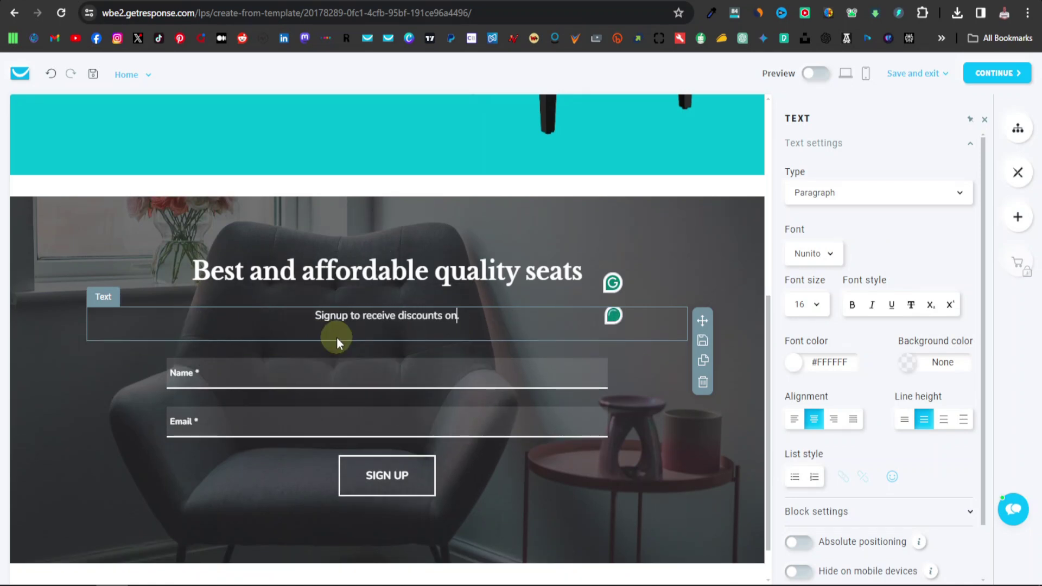
{"action": "type", "text": " our products."}
{"action": "left_click", "coordinate": [305, 316]}
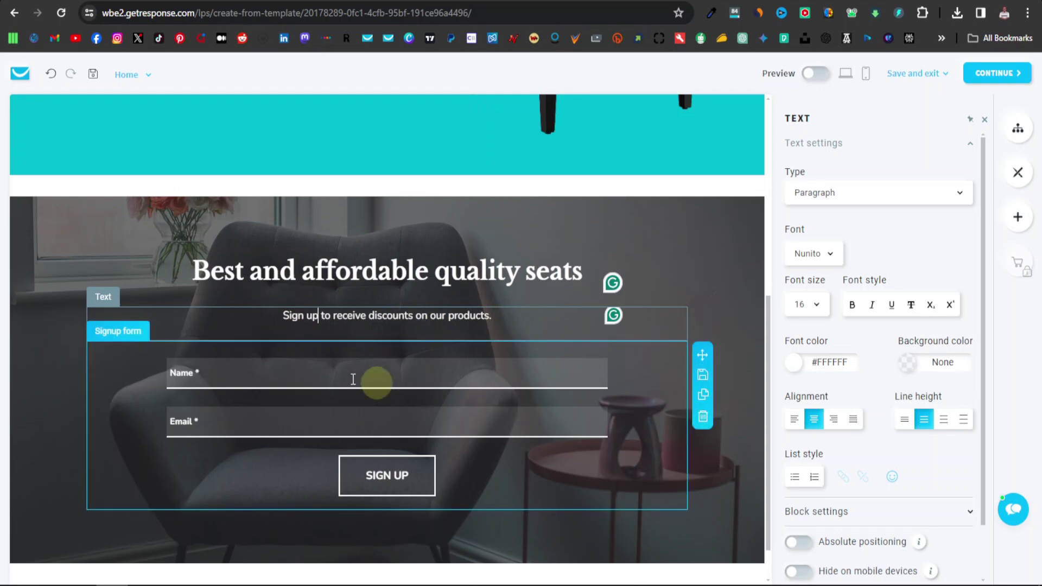
{"action": "scroll", "coordinate": [281, 374], "scroll_direction": "down", "scroll_amount": 1}
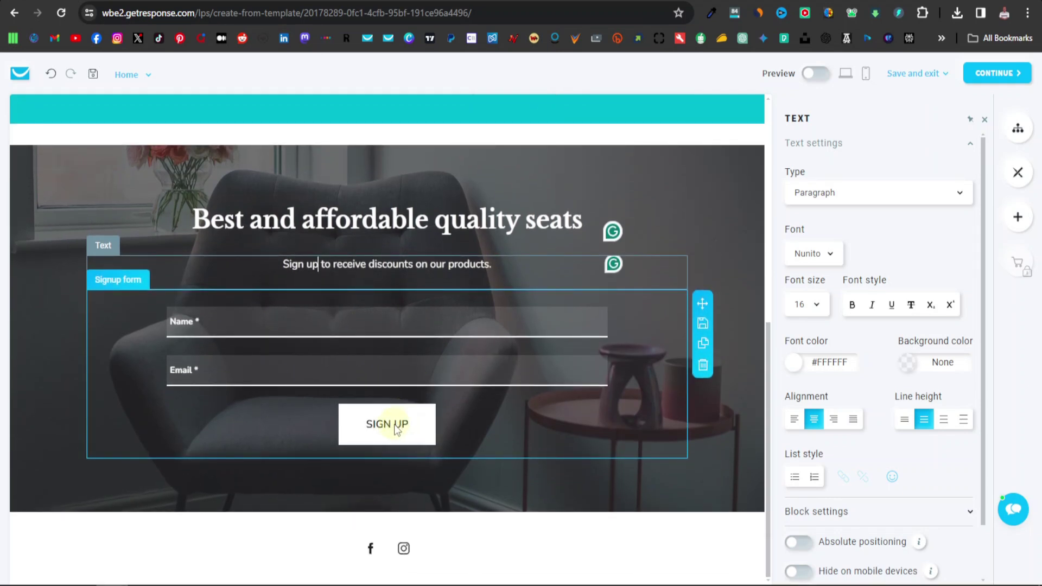
Choose Save and exit to save the design and return to the Predesigned #065 overview.
{"action": "left_click", "coordinate": [400, 428]}
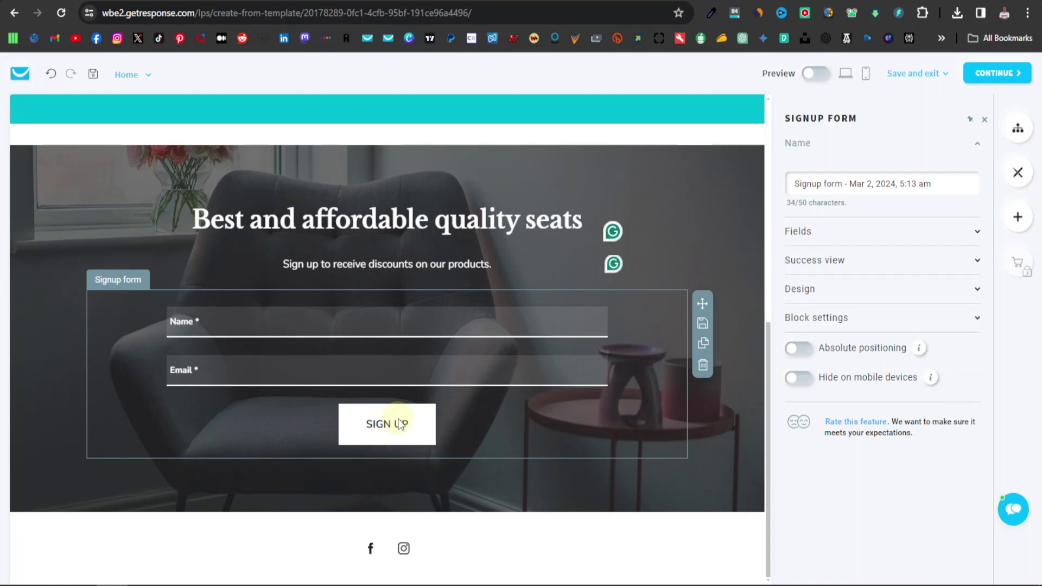
{"action": "left_click", "coordinate": [923, 73]}
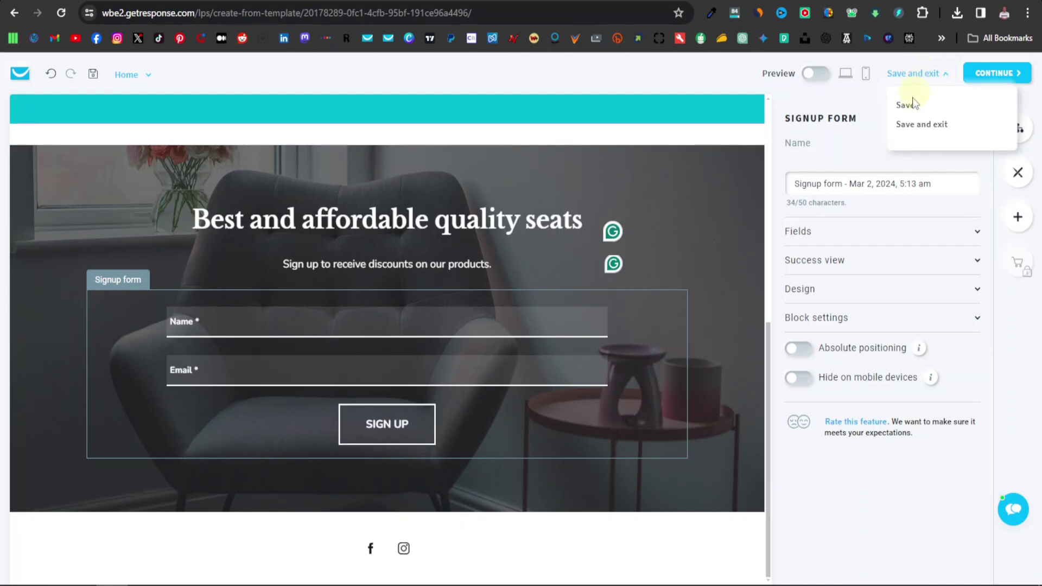
{"action": "left_click", "coordinate": [918, 124]}
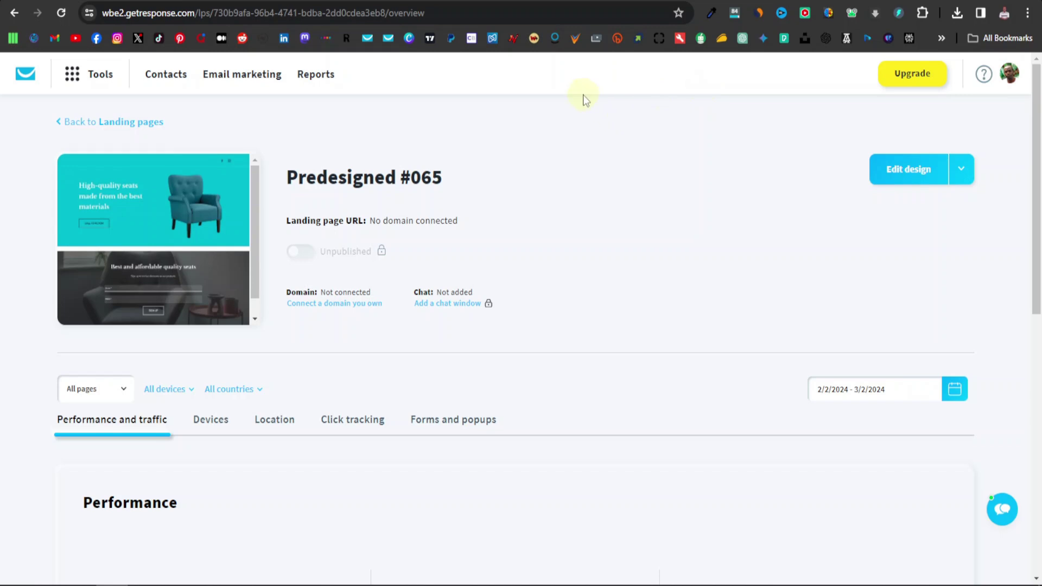
Create an empty contact list named 'Seat list' under Contacts.
{"action": "left_click", "coordinate": [164, 79]}
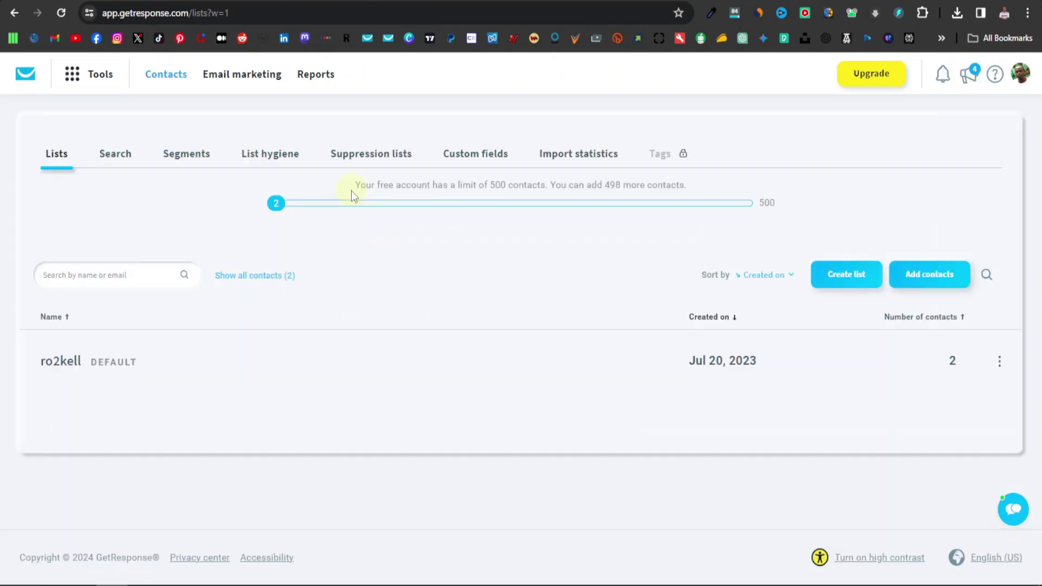
{"action": "left_click", "coordinate": [848, 277]}
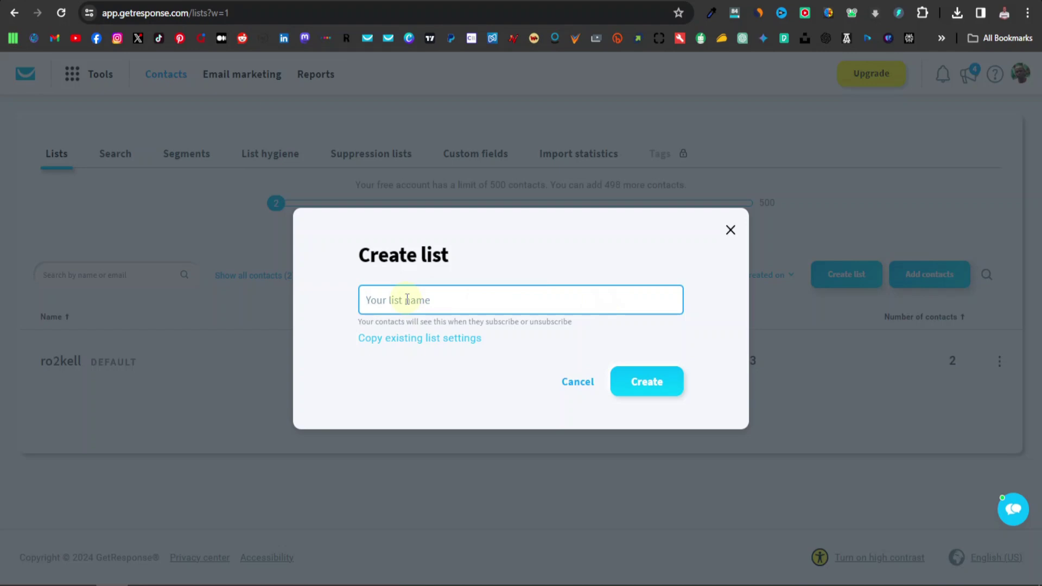
{"action": "type", "text": "Seat list"}
{"action": "left_click", "coordinate": [649, 382]}
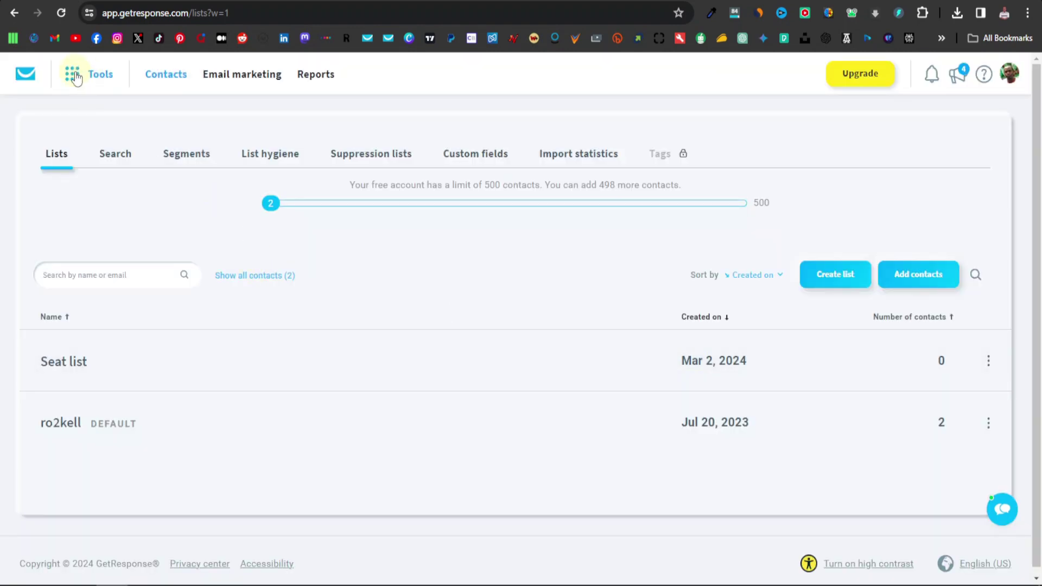
{"action": "left_click", "coordinate": [75, 78]}
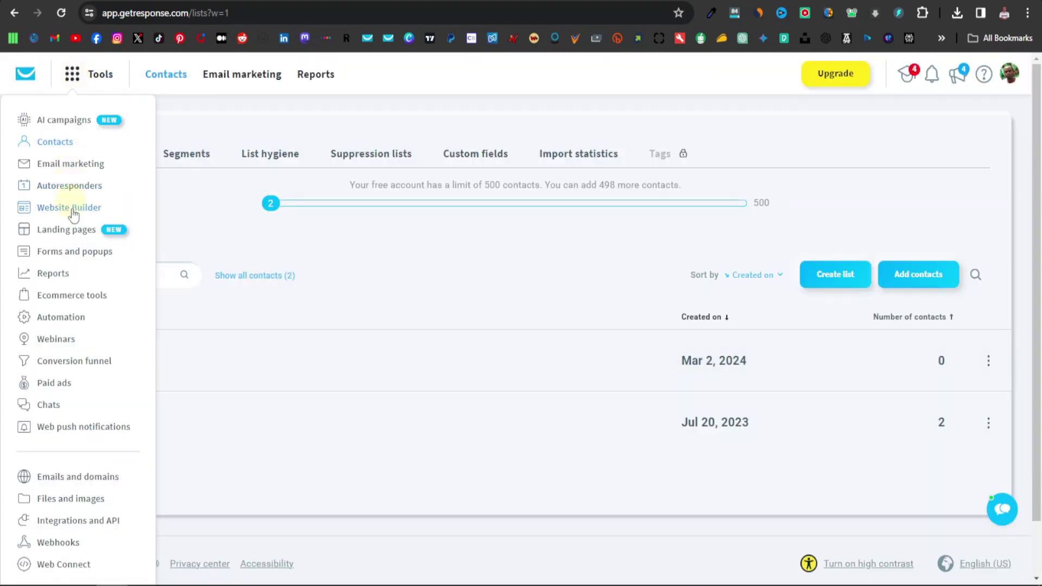
Change the landing page name from 'Predesigned #065' to 'Seat landing page' in Edit settings.
{"action": "left_click", "coordinate": [67, 230]}
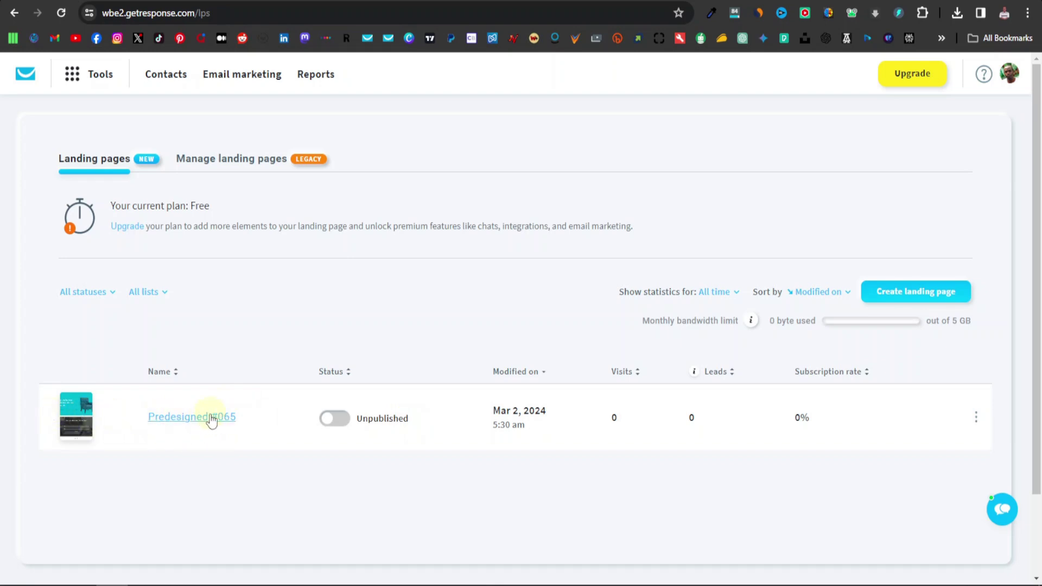
{"action": "left_click", "coordinate": [976, 419]}
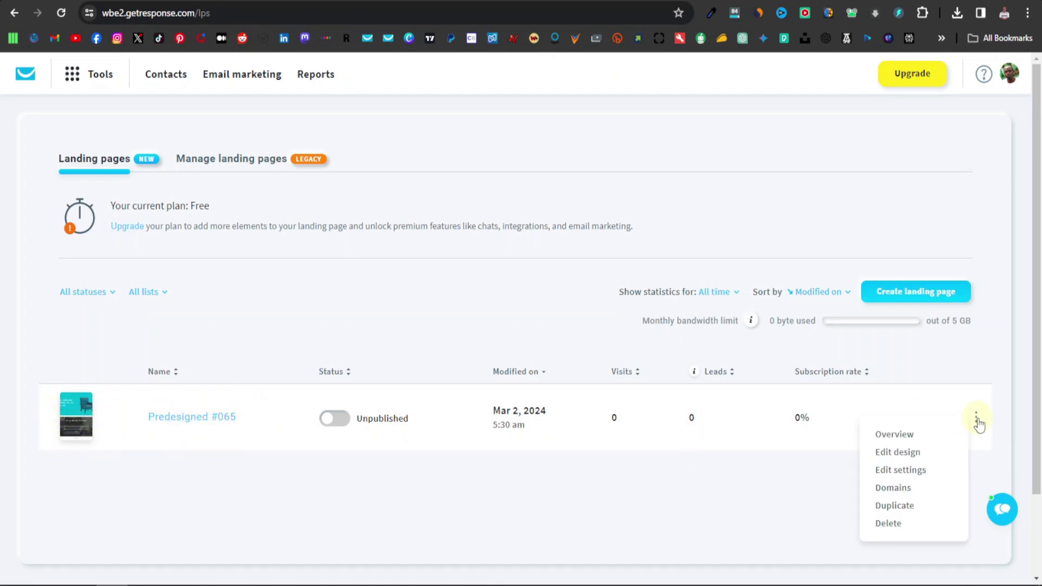
{"action": "left_click", "coordinate": [902, 471]}
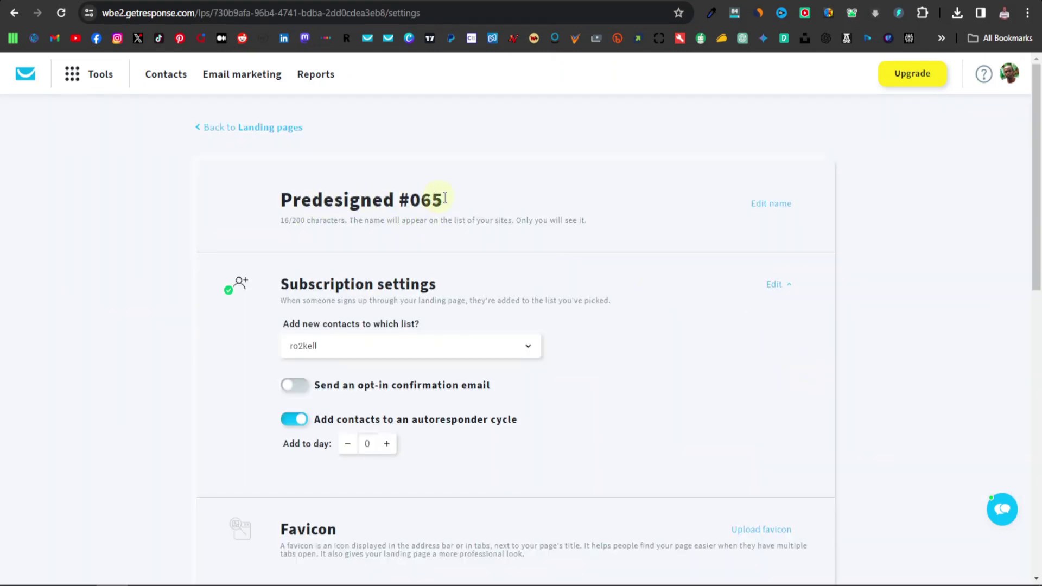
{"action": "left_click", "coordinate": [764, 216]}
{"action": "left_click_drag", "start_coordinate": [455, 202], "coordinate": [279, 201]}
{"action": "type", "text": "Sea"}
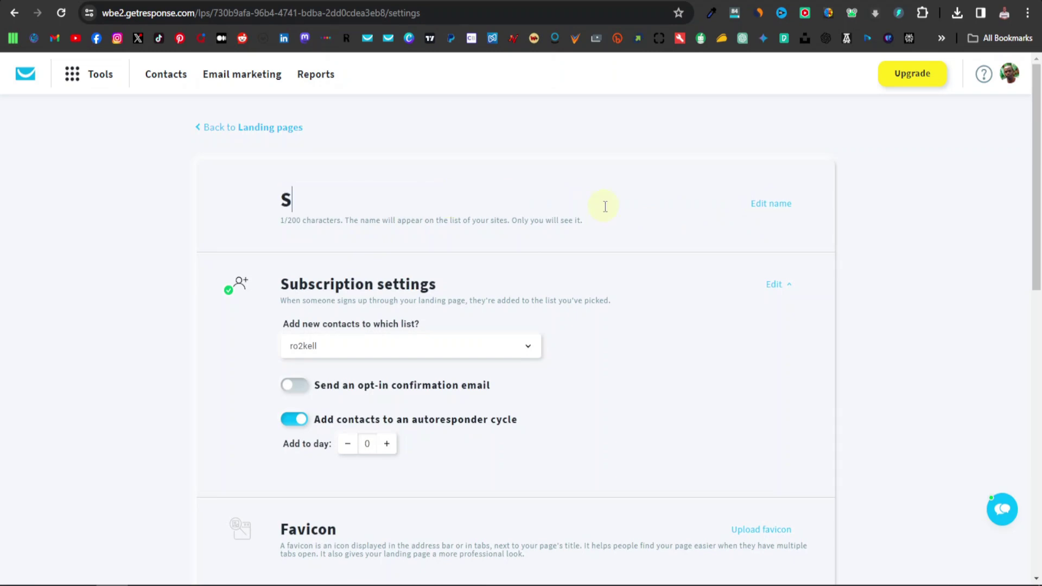
{"action": "type", "text": "t land"}
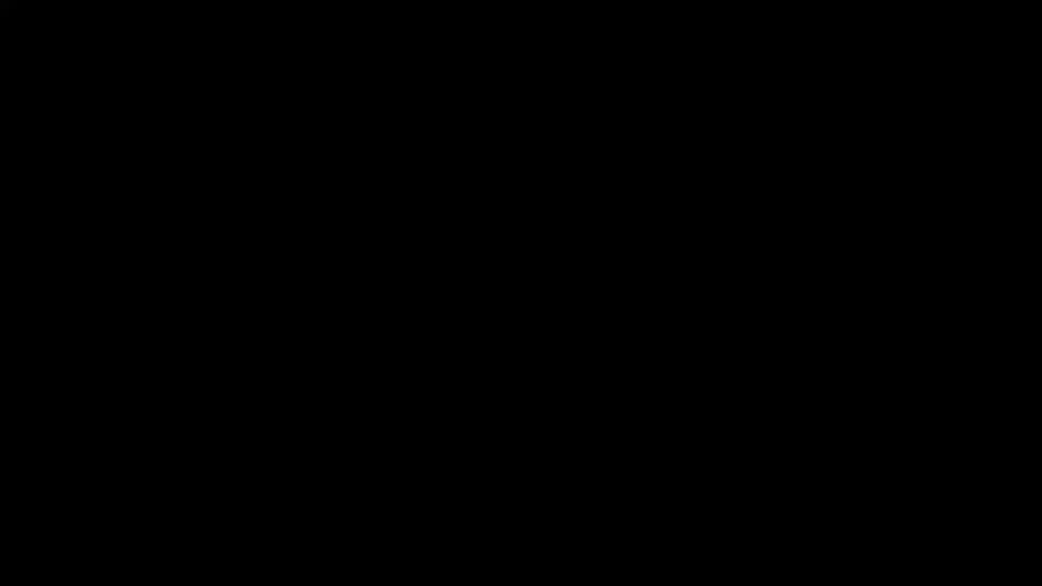
{"action": "type", "text": "ing page"}
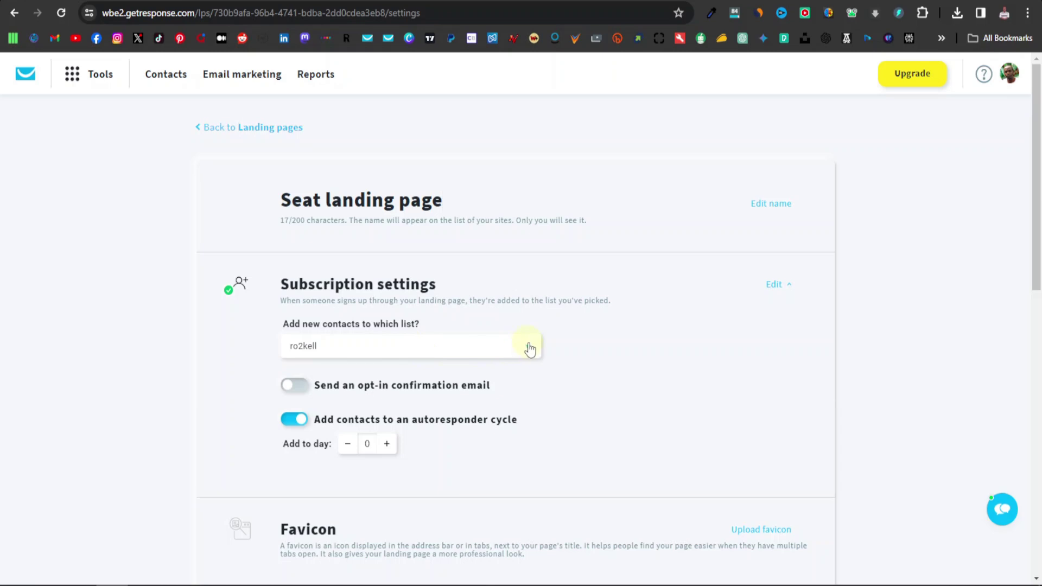
Assign Seat list, enable the opt-in confirmation email, and set autoresponder Add to day 2.
{"action": "left_click", "coordinate": [530, 349]}
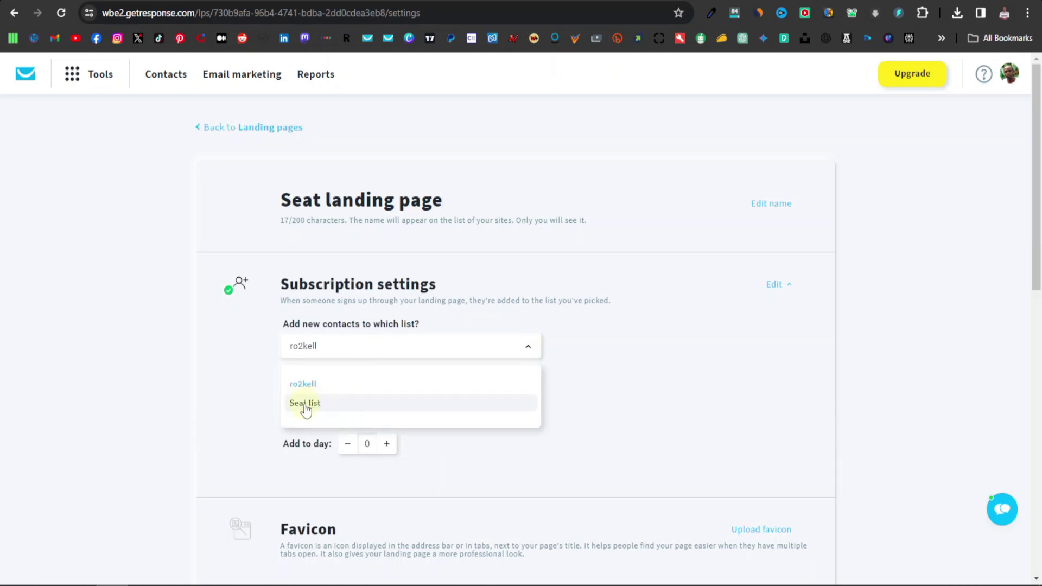
{"action": "left_click", "coordinate": [309, 407]}
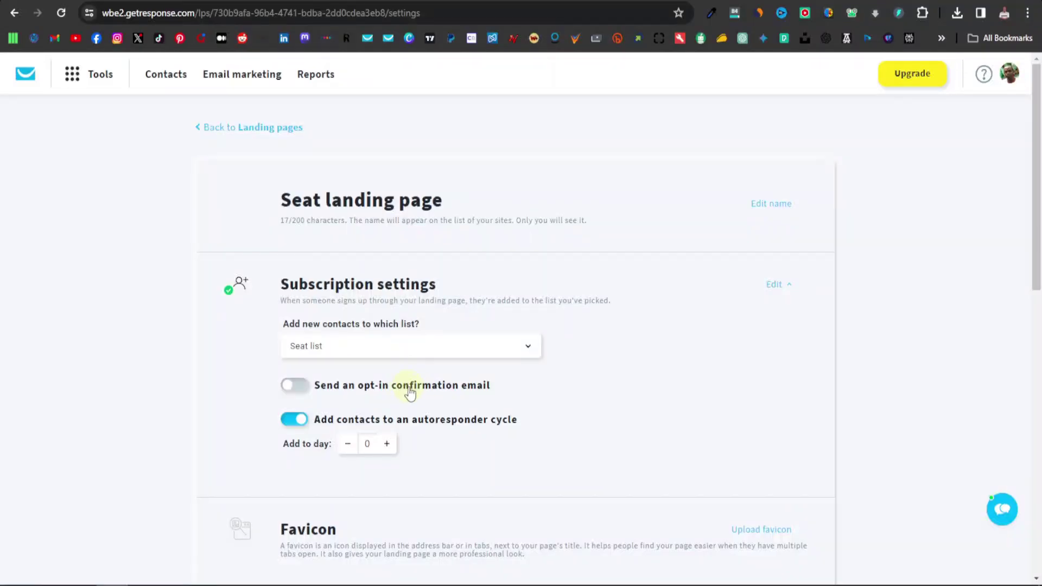
{"action": "left_click", "coordinate": [293, 386]}
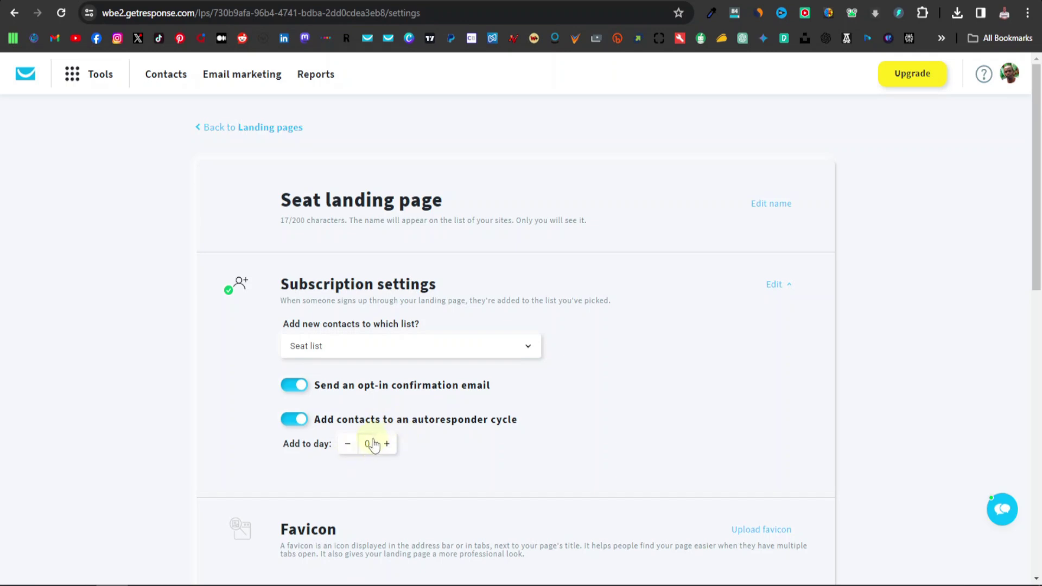
{"action": "left_click", "coordinate": [386, 444]}
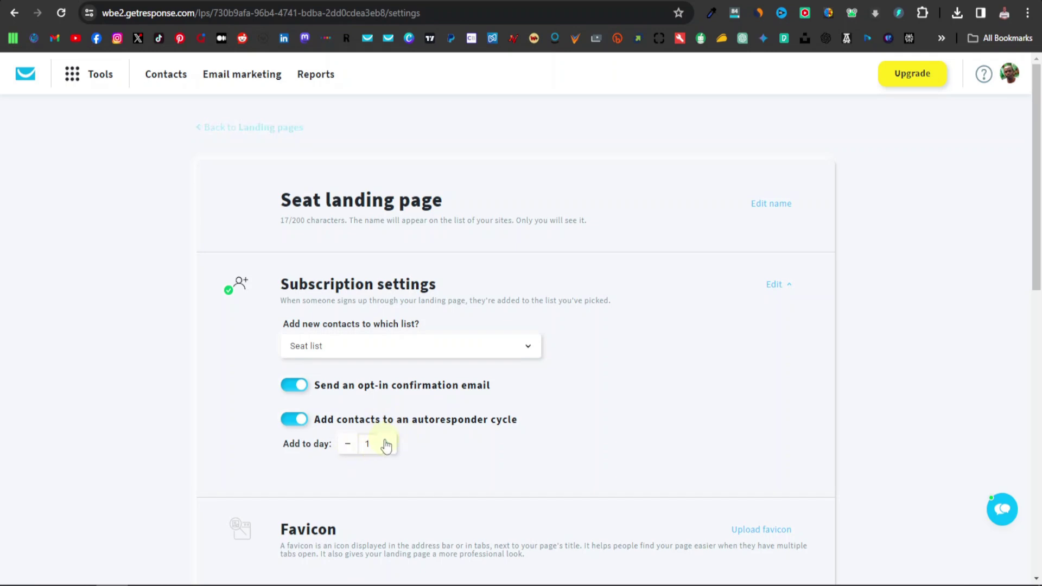
{"action": "left_click", "coordinate": [389, 445]}
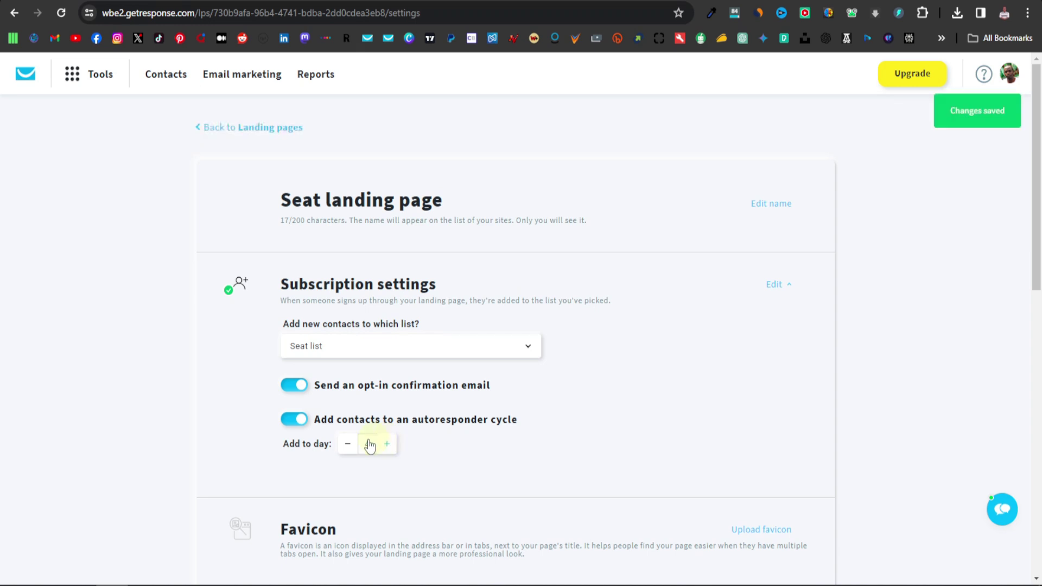
{"action": "left_click", "coordinate": [349, 445]}
{"action": "left_click", "coordinate": [350, 445]}
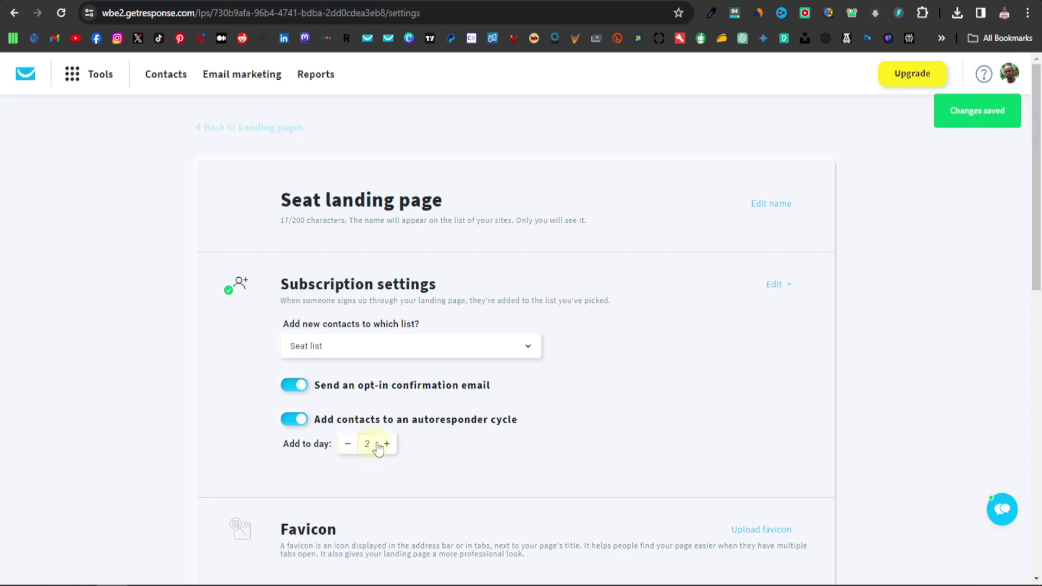
{"action": "scroll", "coordinate": [382, 450], "scroll_direction": "down", "scroll_amount": 3}
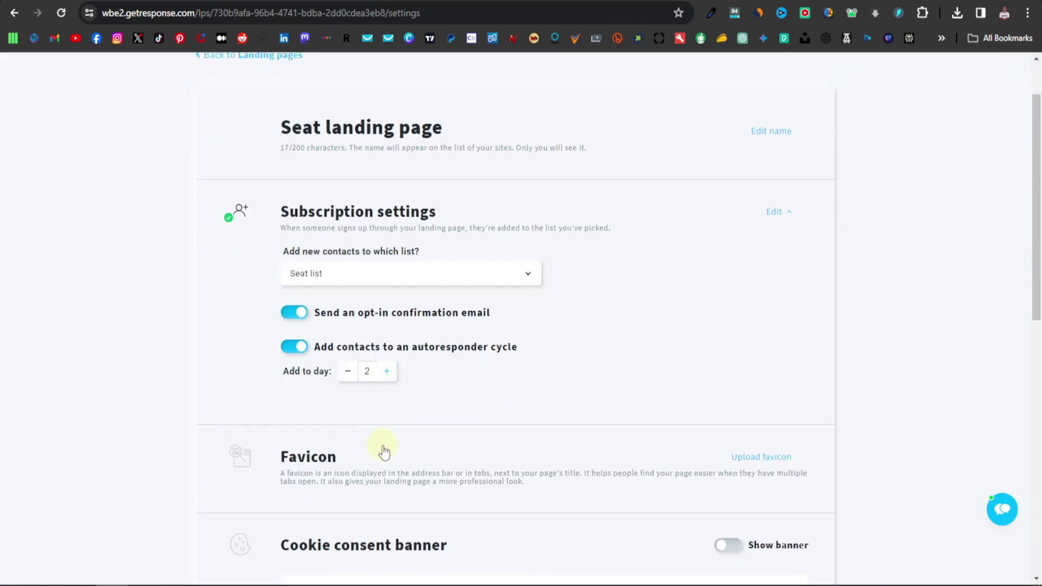
{"action": "scroll", "coordinate": [350, 421], "scroll_direction": "down", "scroll_amount": 1}
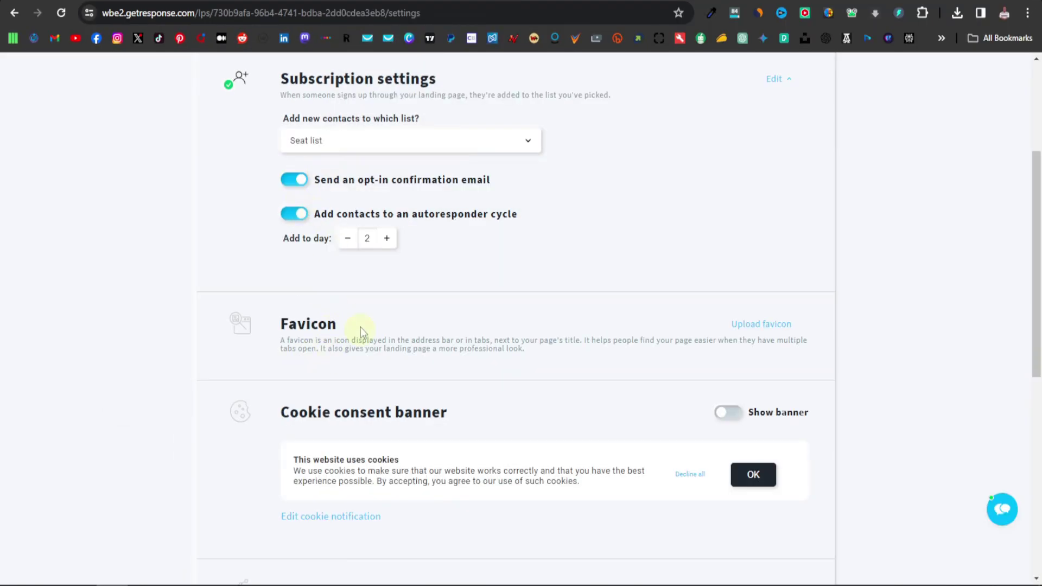
{"action": "scroll", "coordinate": [371, 331], "scroll_direction": "down", "scroll_amount": 1}
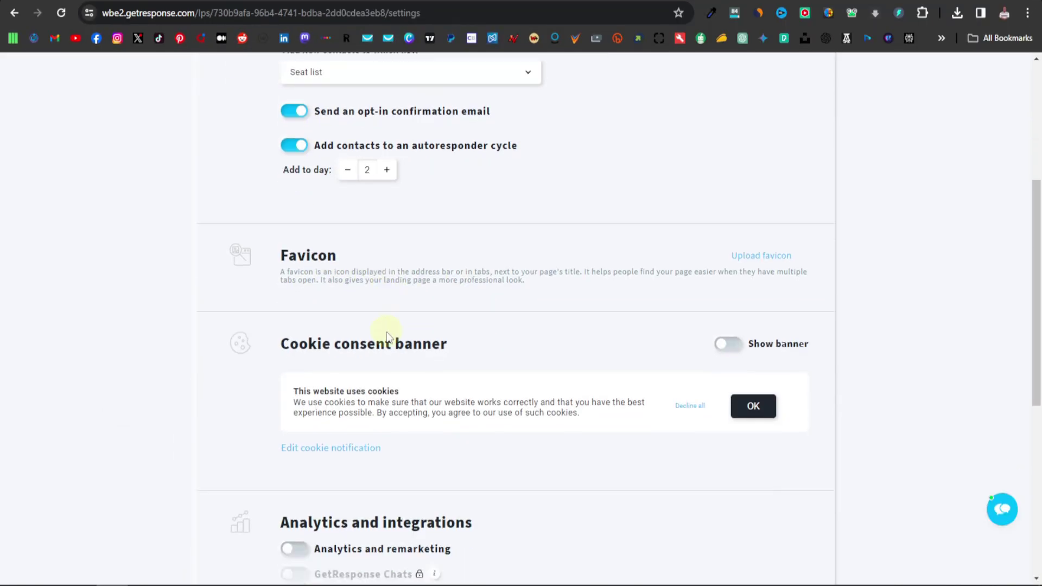
{"action": "scroll", "coordinate": [361, 326], "scroll_direction": "down", "scroll_amount": 1}
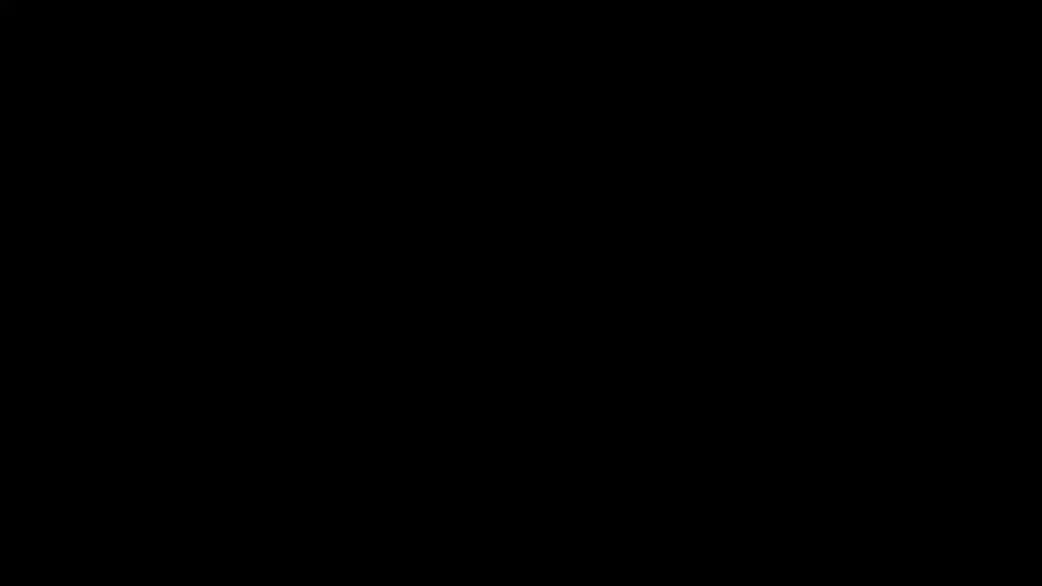
{"action": "scroll", "coordinate": [613, 302], "scroll_direction": "down", "scroll_amount": 1}
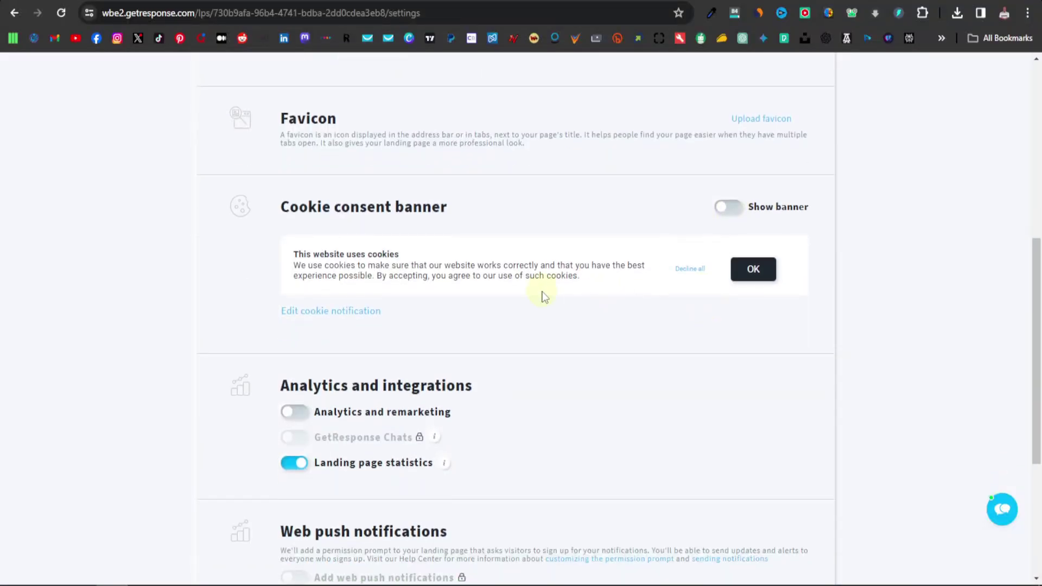
{"action": "scroll", "coordinate": [524, 317], "scroll_direction": "down", "scroll_amount": 3}
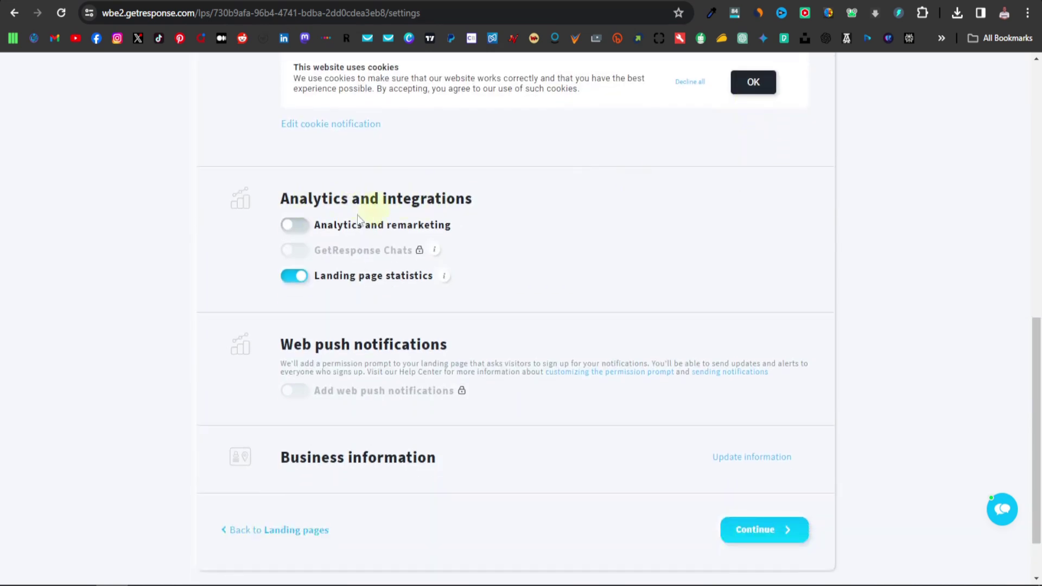
{"action": "mouse_move", "coordinate": [381, 246]}
{"action": "scroll", "coordinate": [484, 441], "scroll_direction": "down", "scroll_amount": 2}
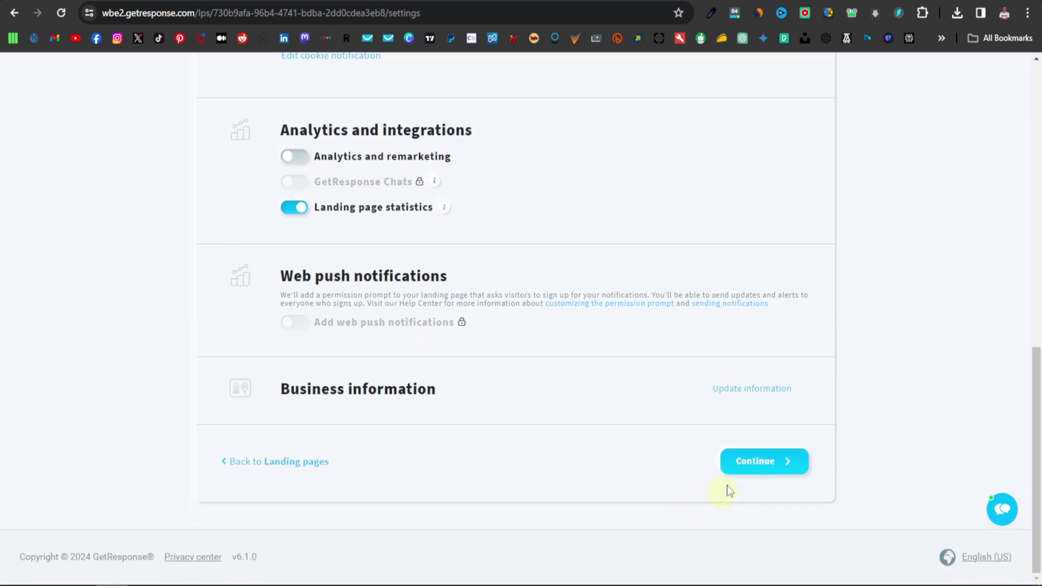
Publish the Seat landing page on the free gr-site.com domain and review its overview stats.
{"action": "left_click", "coordinate": [762, 464]}
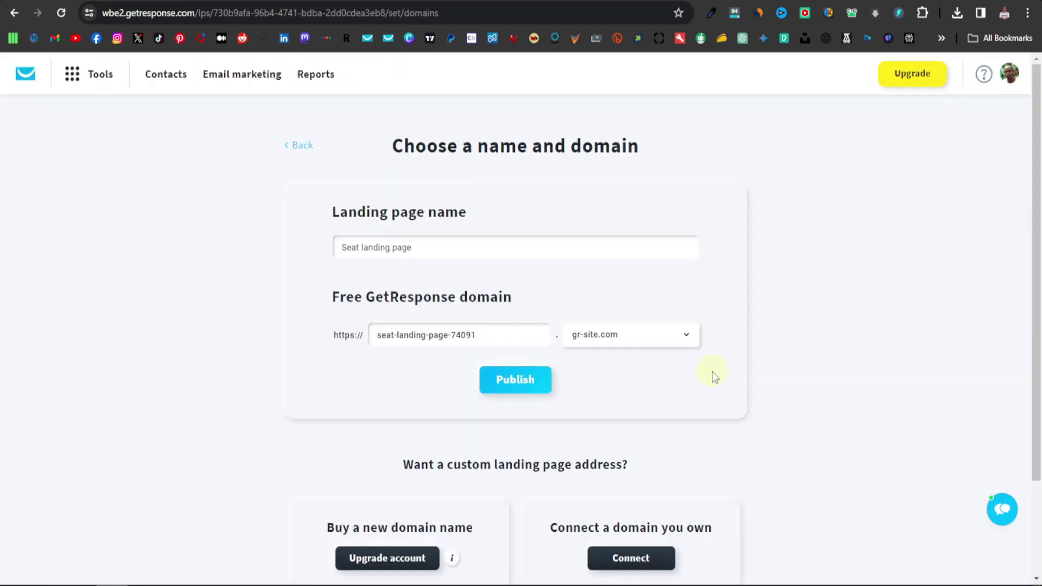
{"action": "left_click", "coordinate": [517, 381]}
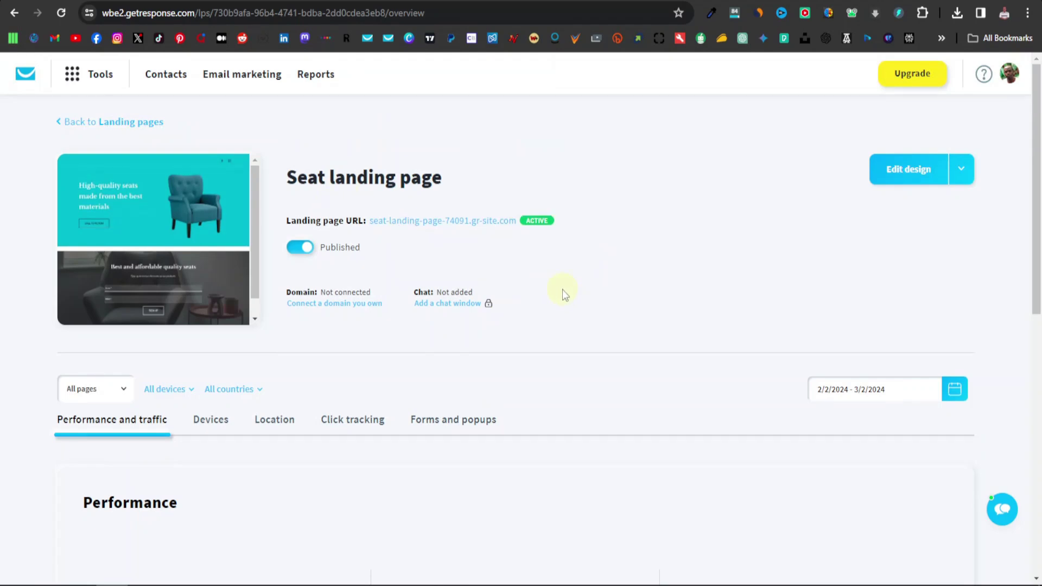
{"action": "scroll", "coordinate": [563, 288], "scroll_direction": "down", "scroll_amount": 4}
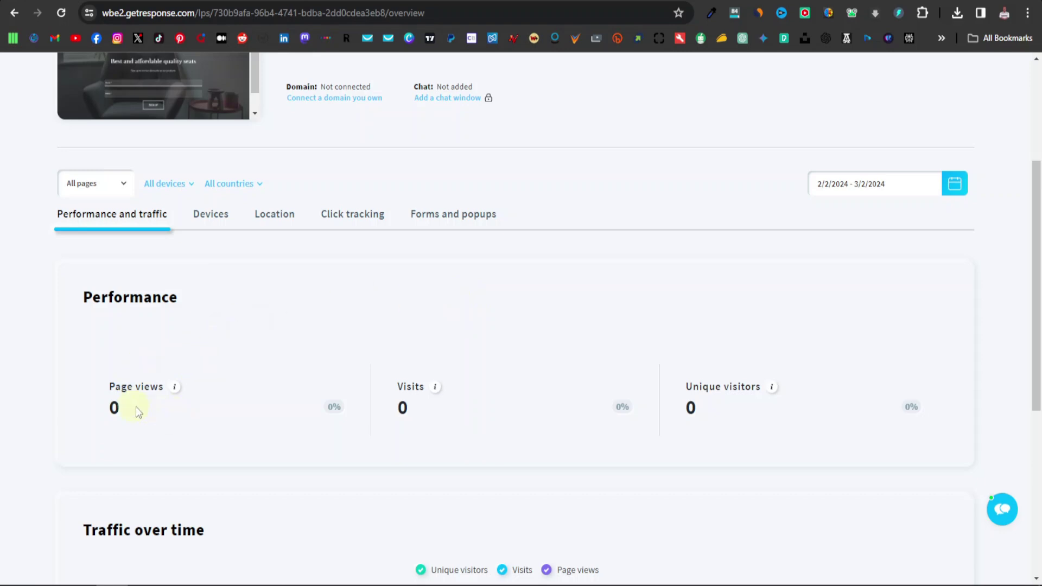
{"action": "scroll", "coordinate": [694, 429], "scroll_direction": "down", "scroll_amount": 5}
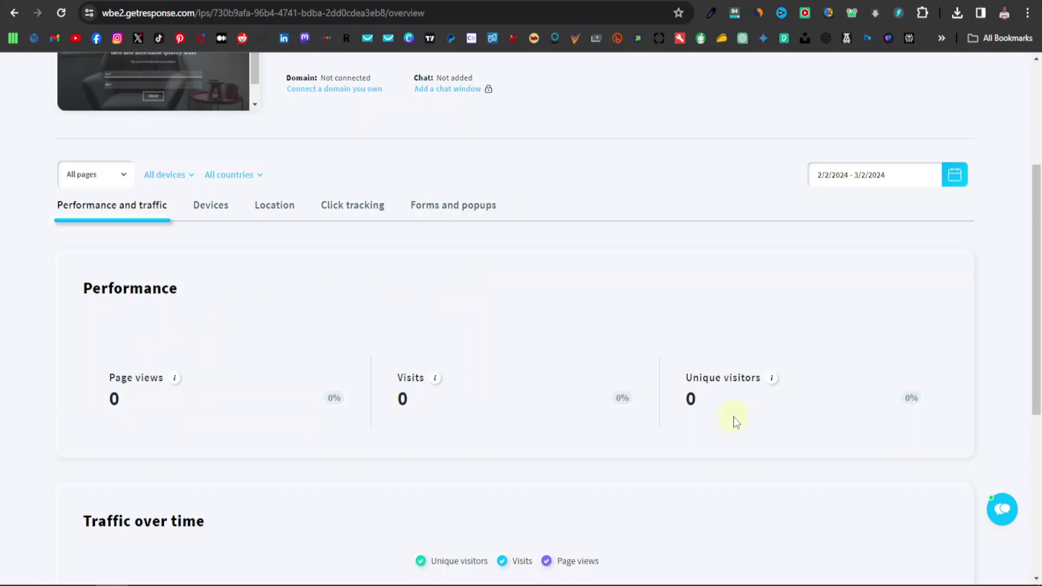
{"action": "scroll", "coordinate": [387, 330], "scroll_direction": "down", "scroll_amount": 1}
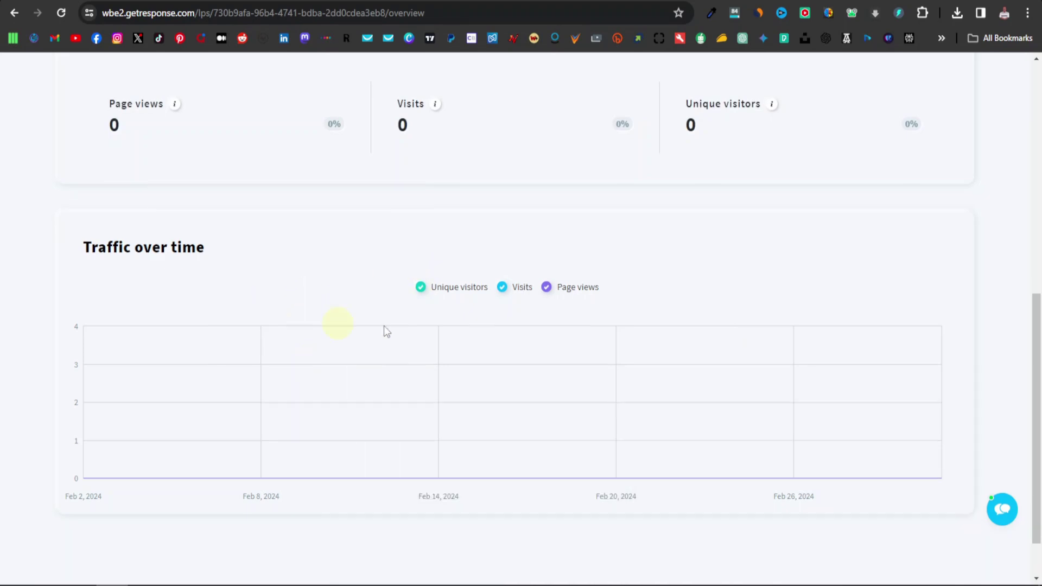
{"action": "scroll", "coordinate": [496, 340], "scroll_direction": "up", "scroll_amount": 1}
{"action": "scroll", "coordinate": [539, 398], "scroll_direction": "up", "scroll_amount": 9}
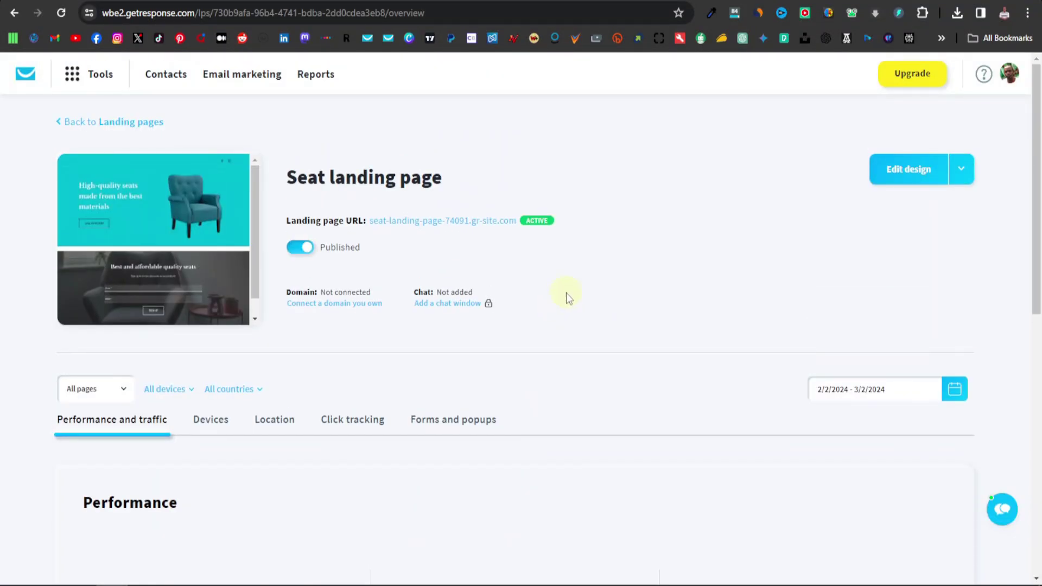
Open the live Seat landing page and scroll down to its signup form.
{"action": "left_click", "coordinate": [447, 222]}
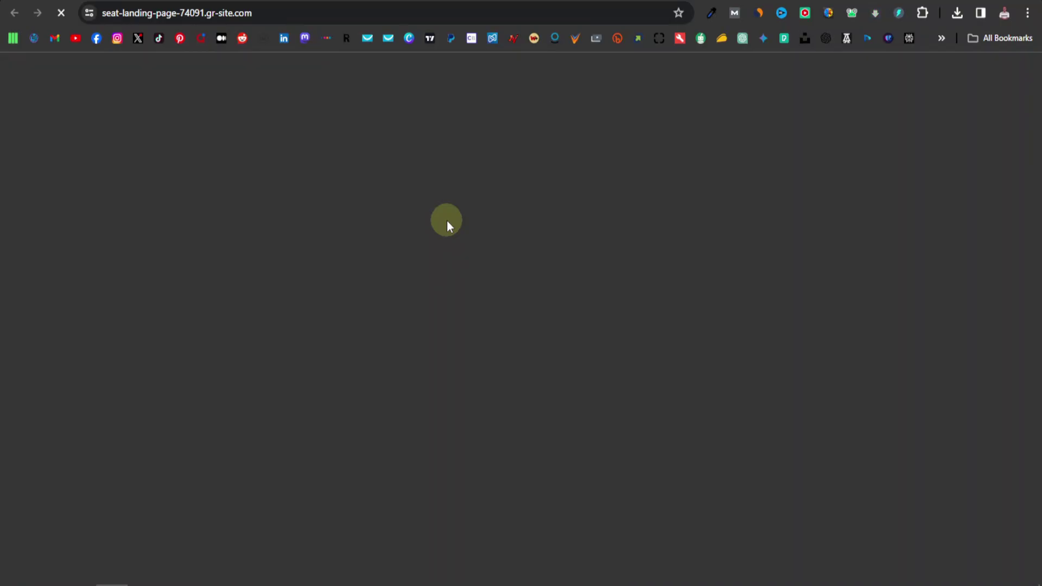
{"action": "scroll", "coordinate": [487, 220], "scroll_direction": "down", "scroll_amount": 4}
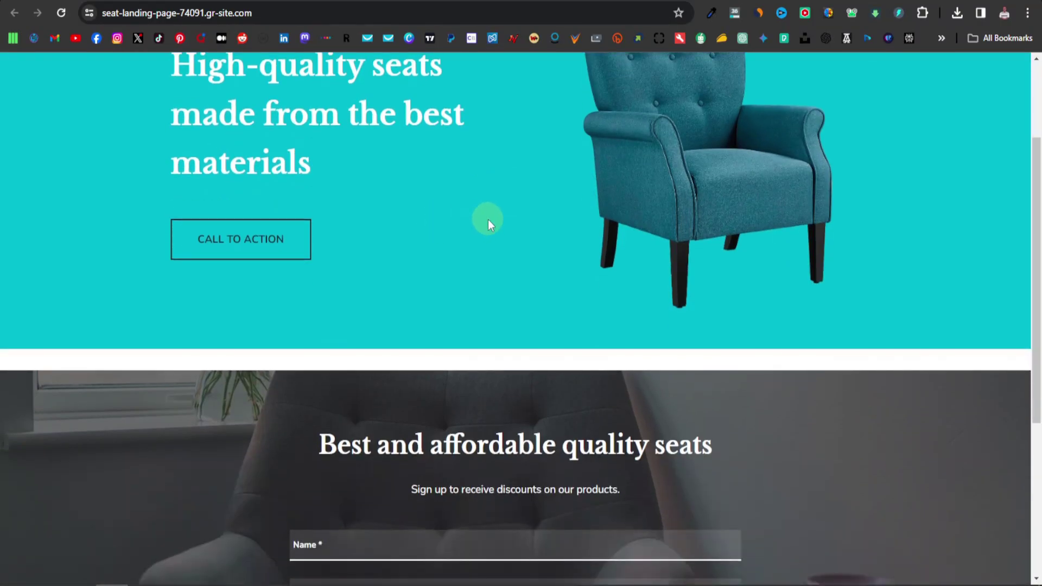
{"action": "scroll", "coordinate": [479, 220], "scroll_direction": "up", "scroll_amount": 3}
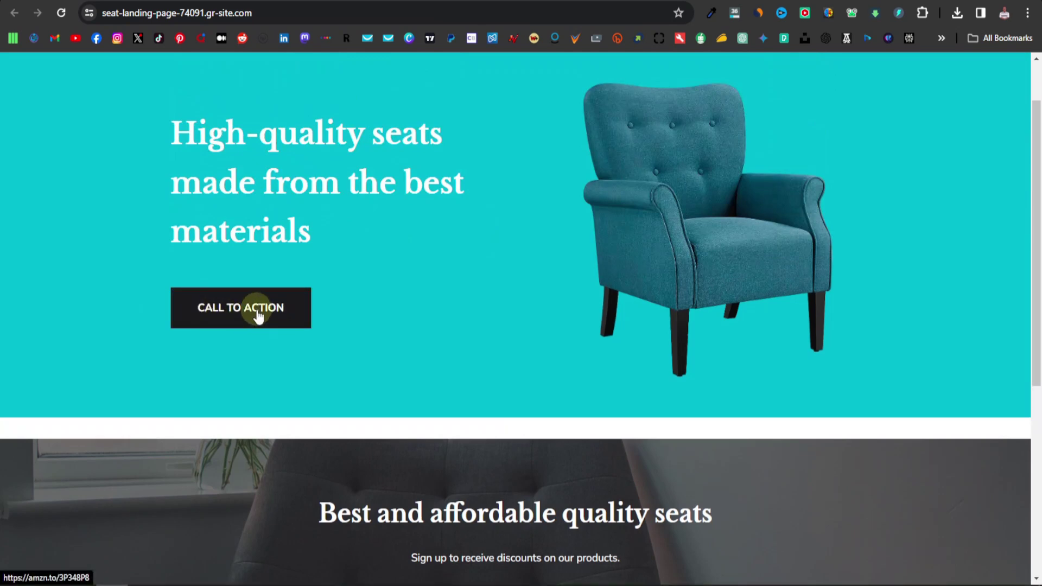
{"action": "scroll", "coordinate": [268, 317], "scroll_direction": "down", "scroll_amount": 6}
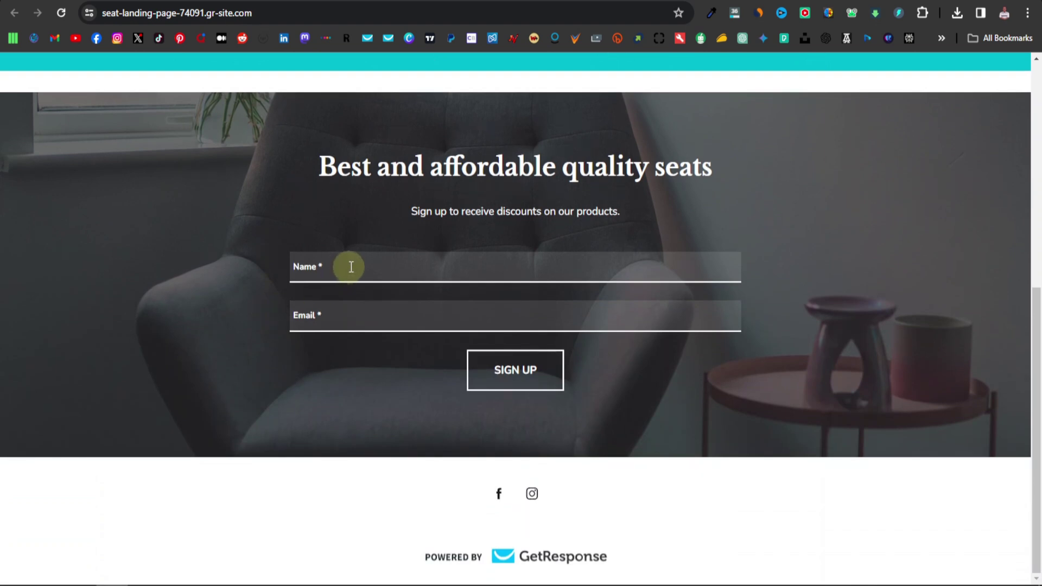
Submit the signup form with a test subscriber's name and email address.
{"action": "left_click", "coordinate": [377, 264]}
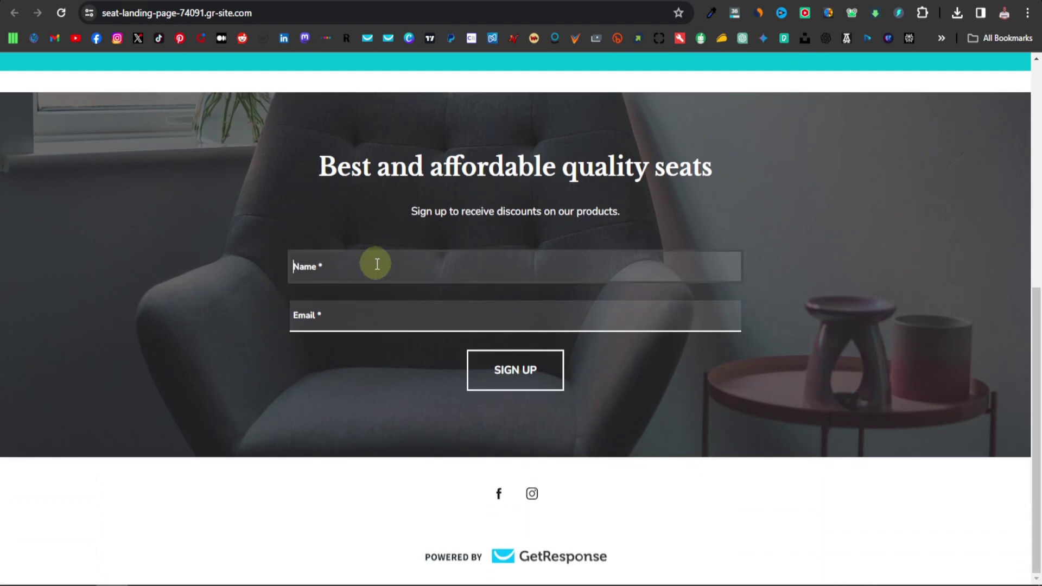
{"action": "type", "text": "Robert"}
{"action": "key", "text": "Tab"}
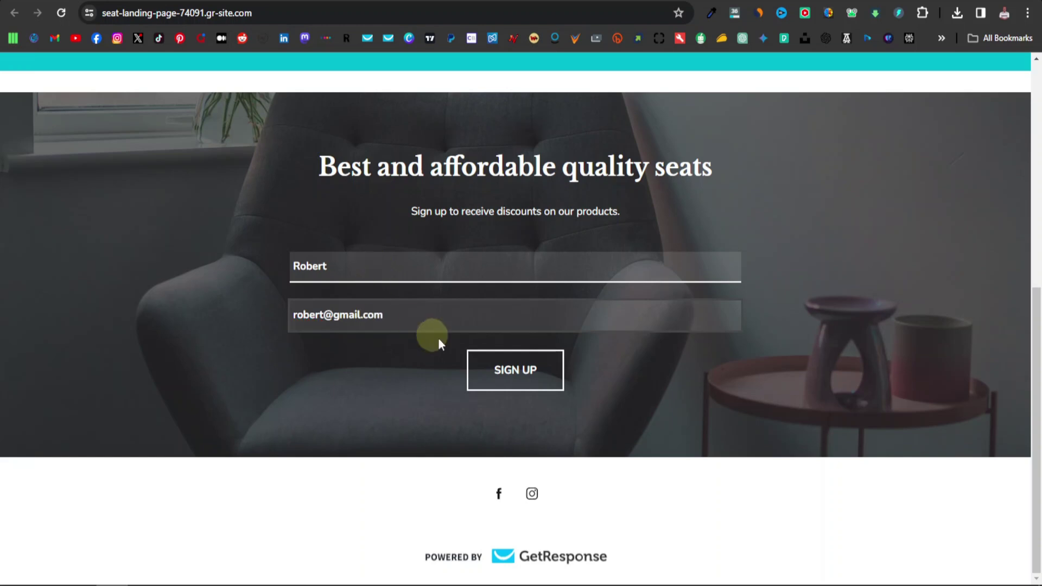
{"action": "left_click", "coordinate": [525, 378]}
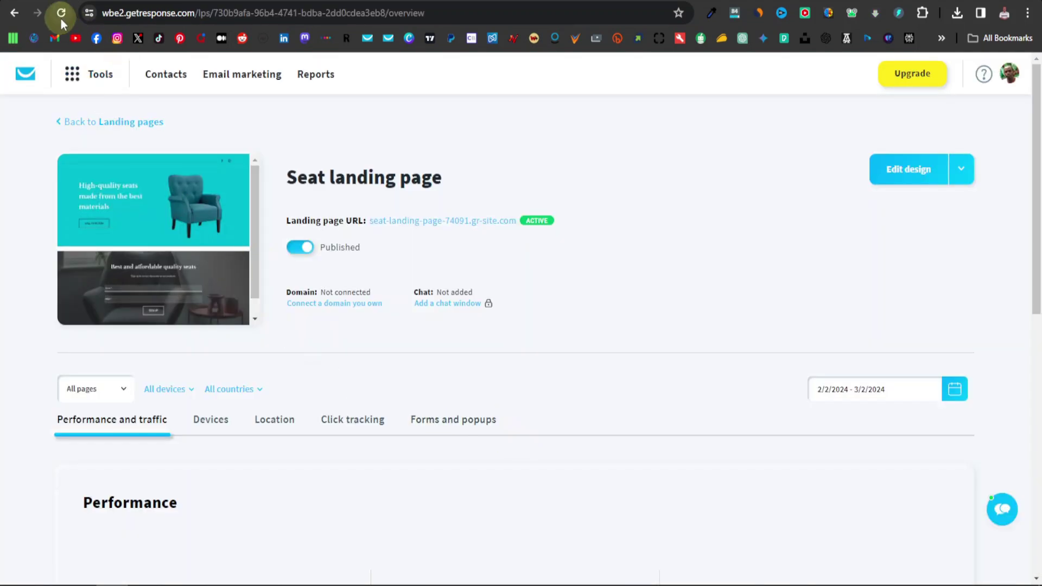
Refresh the page overview to confirm 1 page view, visit and unique visitor, then go to Contacts.
{"action": "left_click", "coordinate": [62, 12]}
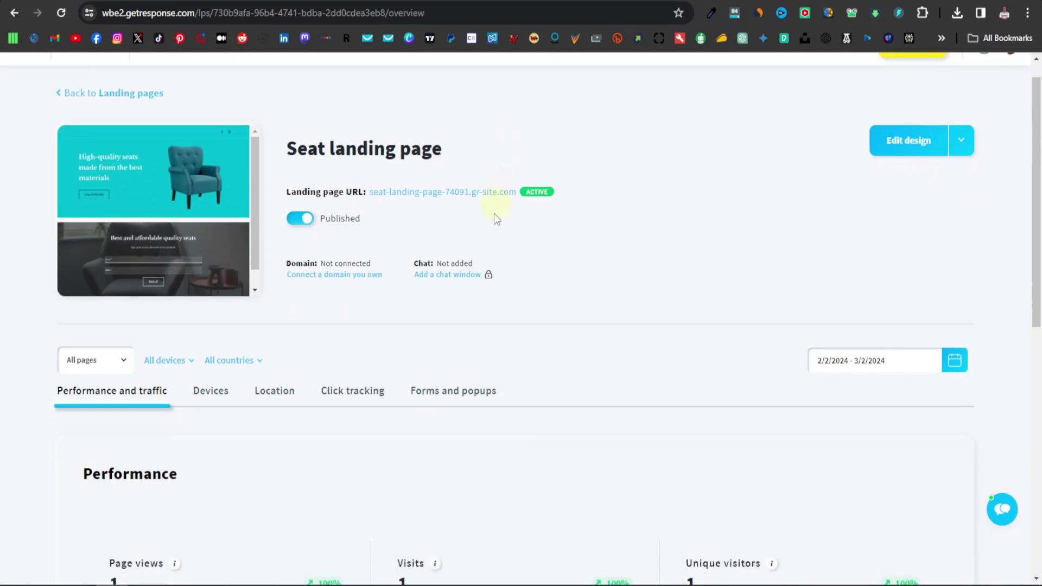
{"action": "scroll", "coordinate": [494, 214], "scroll_direction": "down", "scroll_amount": 5}
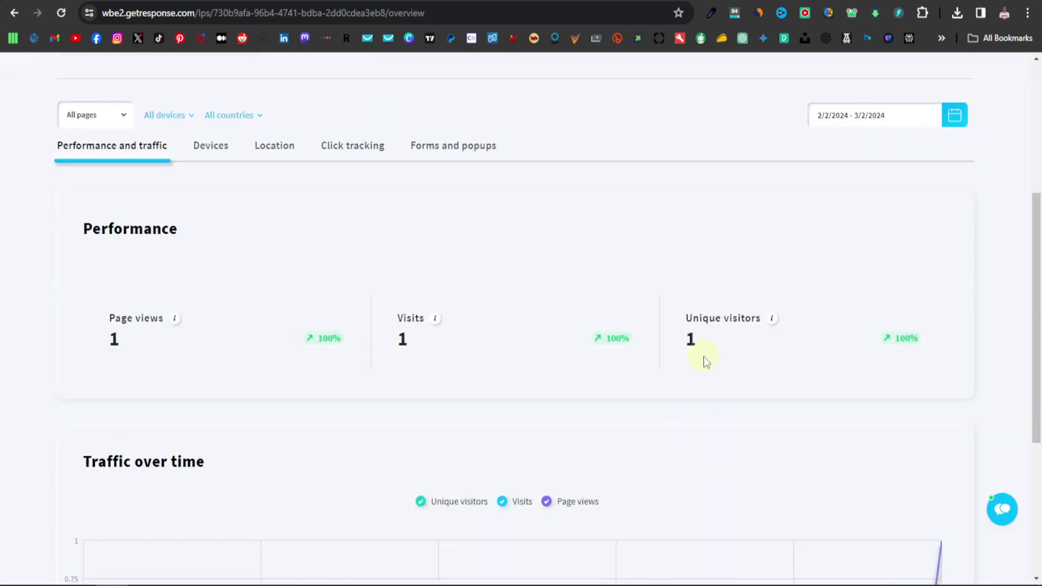
{"action": "scroll", "coordinate": [512, 385], "scroll_direction": "up", "scroll_amount": 5}
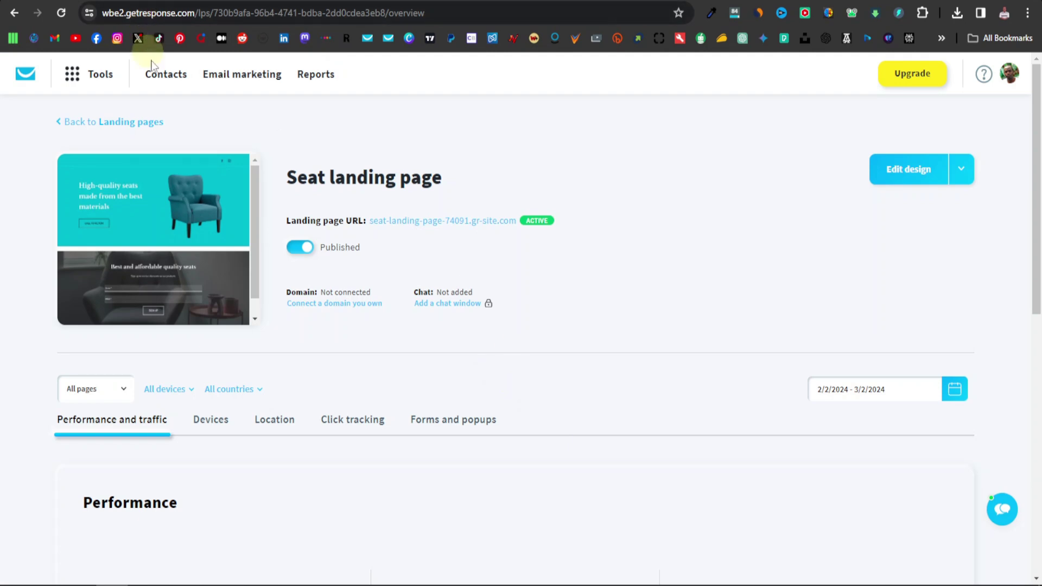
{"action": "left_click", "coordinate": [167, 75]}
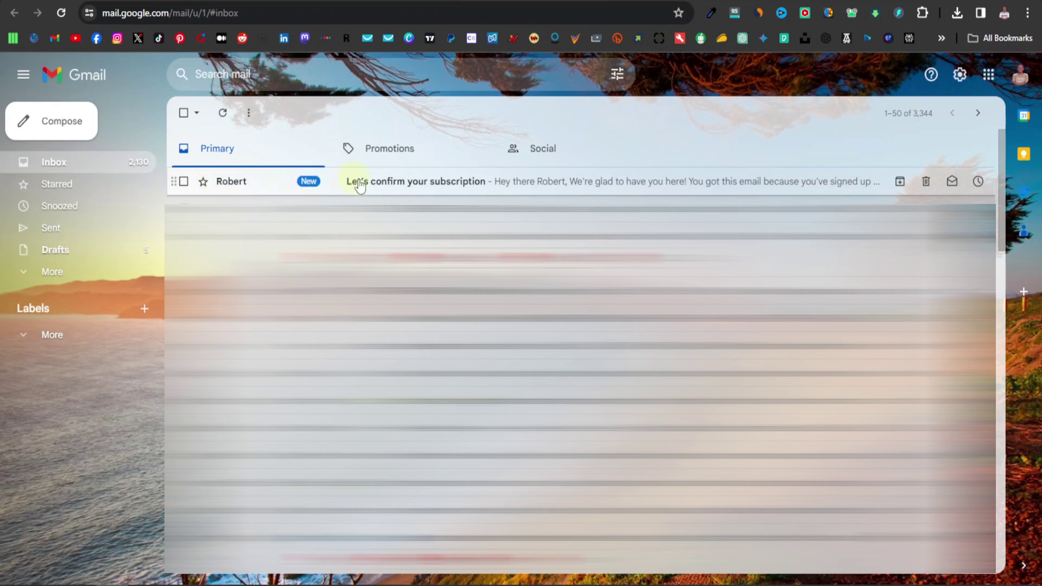
Open the 'Let's confirm your subscription' email and confirm via 'Yes, I want to subscribe'.
{"action": "left_click", "coordinate": [426, 187]}
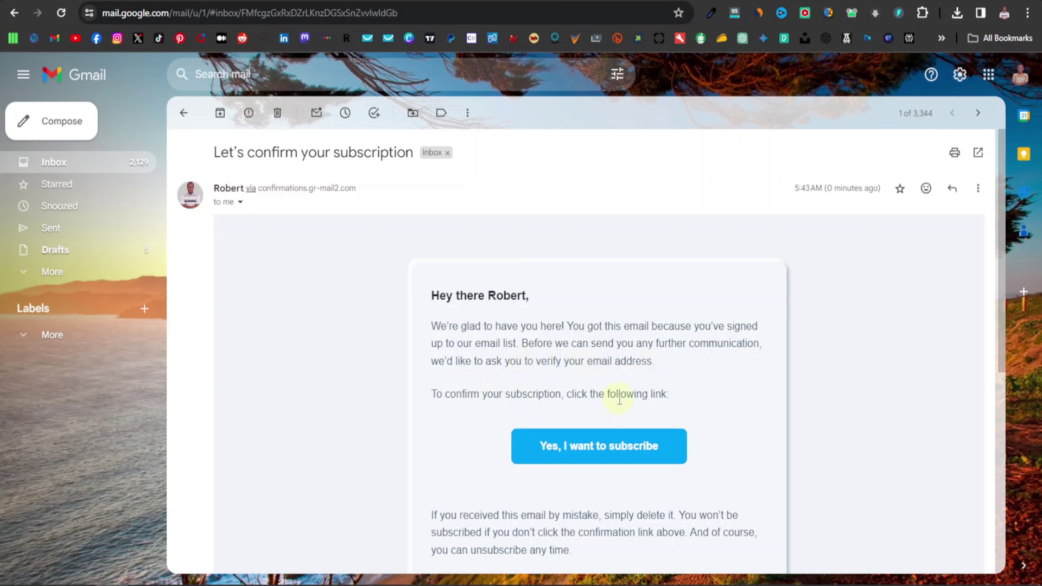
{"action": "scroll", "coordinate": [604, 422], "scroll_direction": "down", "scroll_amount": 1}
{"action": "left_click", "coordinate": [610, 384]}
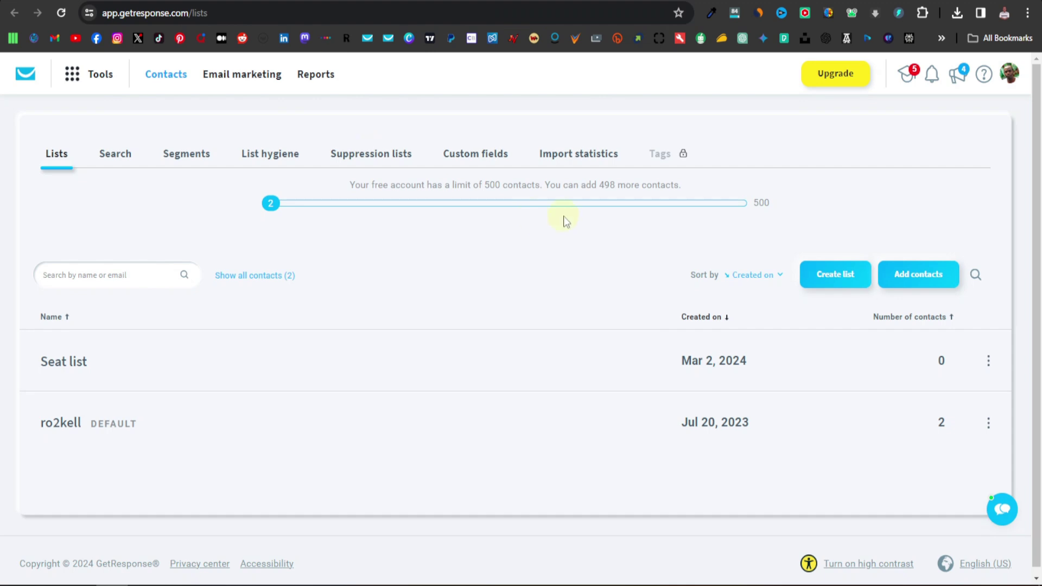
Reload the Lists page so Seat list shows 1 contact, 3 of 500 in total.
{"action": "left_click", "coordinate": [61, 13]}
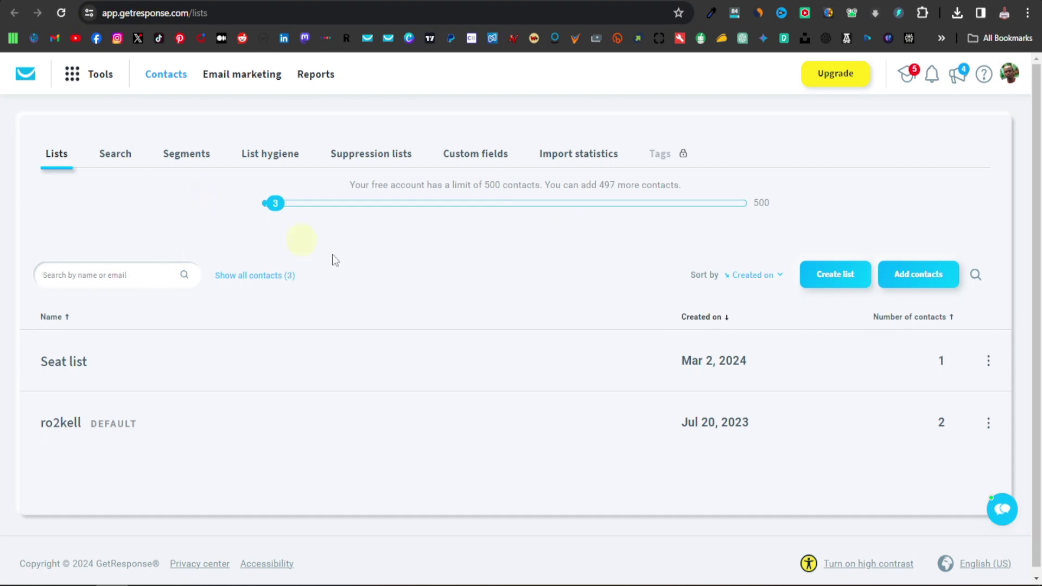